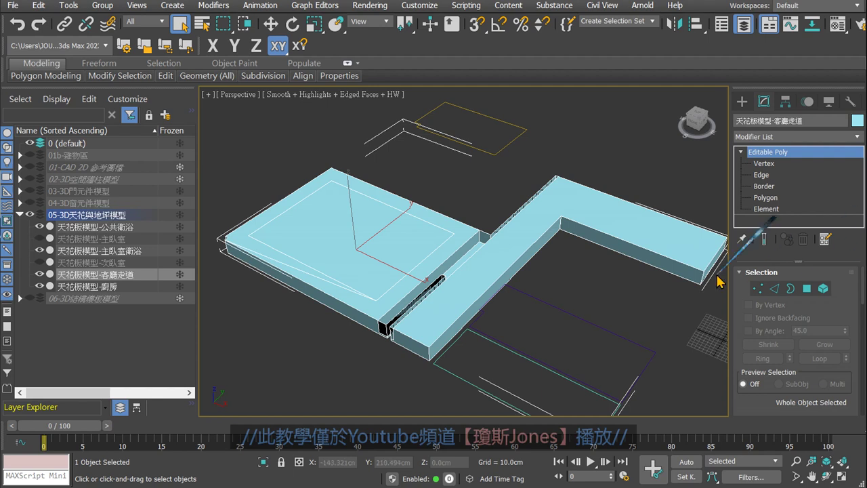
Select the corridor ceiling slab and orbit the view around the ceiling models
{"action": "left_click", "coordinate": [566, 284]}
{"action": "scroll", "coordinate": [478, 284], "scroll_direction": "up", "scroll_amount": 3}
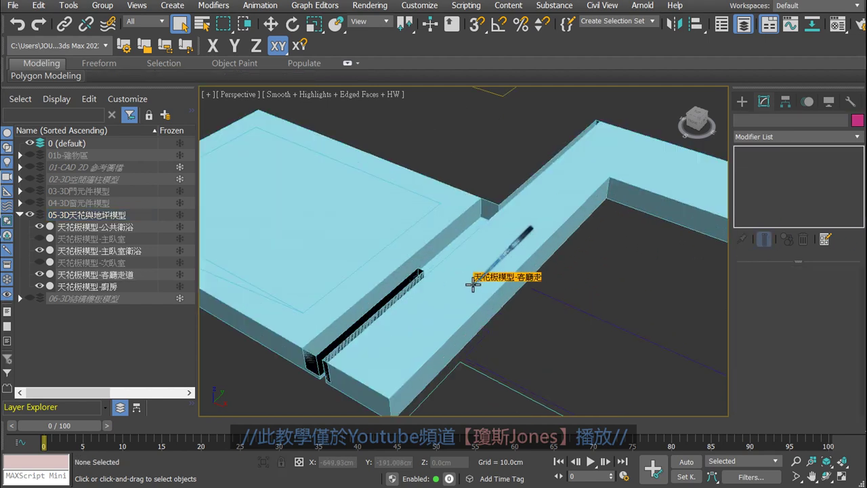
{"action": "left_click", "coordinate": [473, 284]}
{"action": "scroll", "coordinate": [474, 284], "scroll_direction": "down", "scroll_amount": 2}
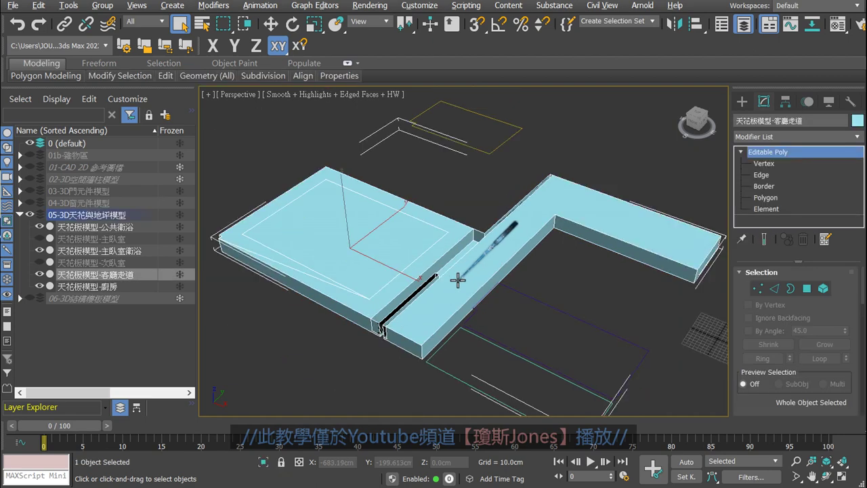
{"action": "scroll", "coordinate": [476, 284], "scroll_direction": "down", "scroll_amount": 2}
{"action": "mouse_move", "coordinate": [477, 284]}
{"action": "middle_mouse_down", "text": "alt"}
{"action": "mouse_move", "coordinate": [498, 203]}
{"action": "mouse_move", "coordinate": [480, 121]}
{"action": "middle_mouse_up", "text": "alt"}
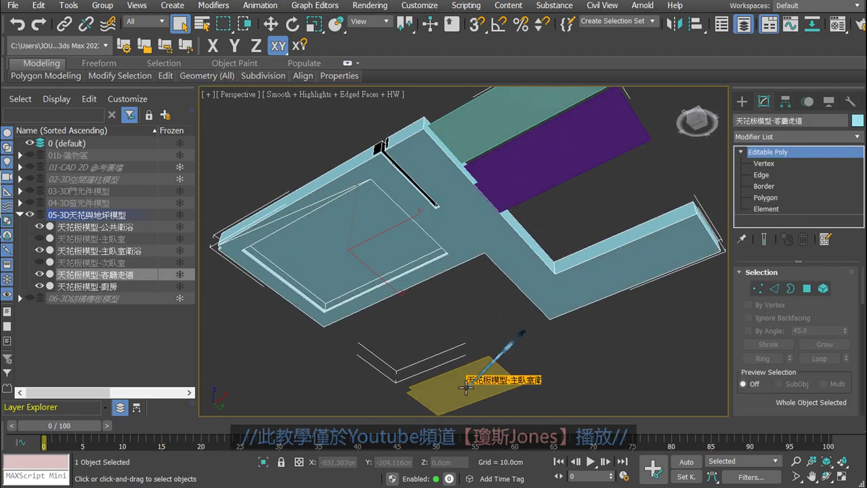
Freeze and hide the 廚房, 公共衛浴 and 主臥室衛浴 ceiling layers
{"action": "left_click", "coordinate": [91, 286]}
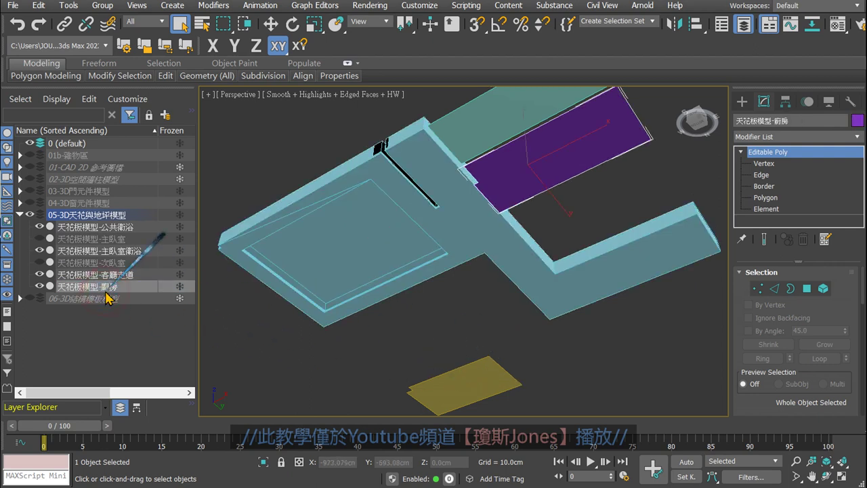
{"action": "left_click", "coordinate": [178, 285]}
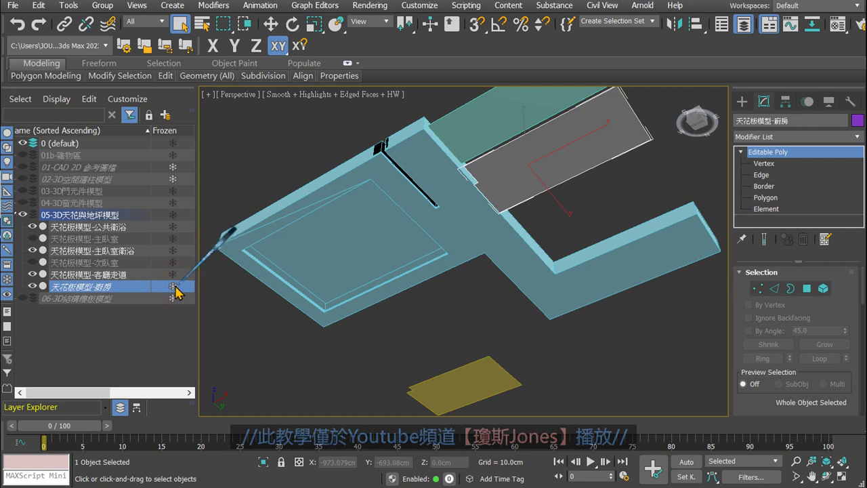
{"action": "left_click", "coordinate": [32, 285]}
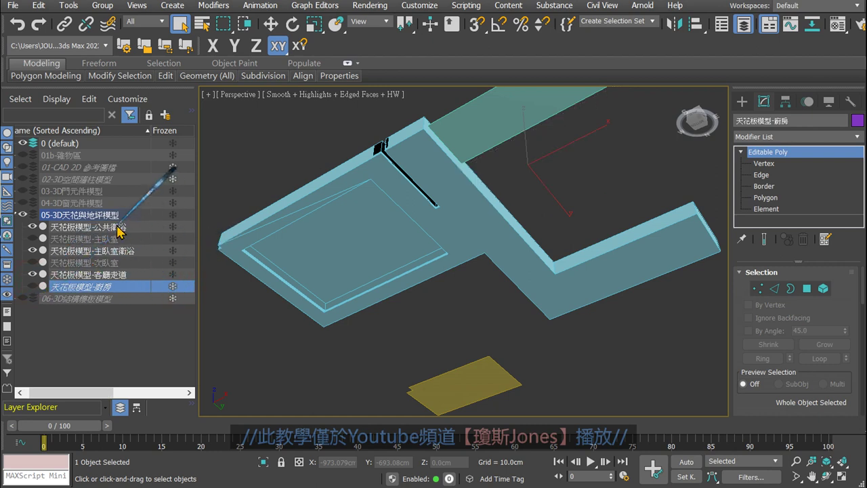
{"action": "left_click", "coordinate": [173, 227]}
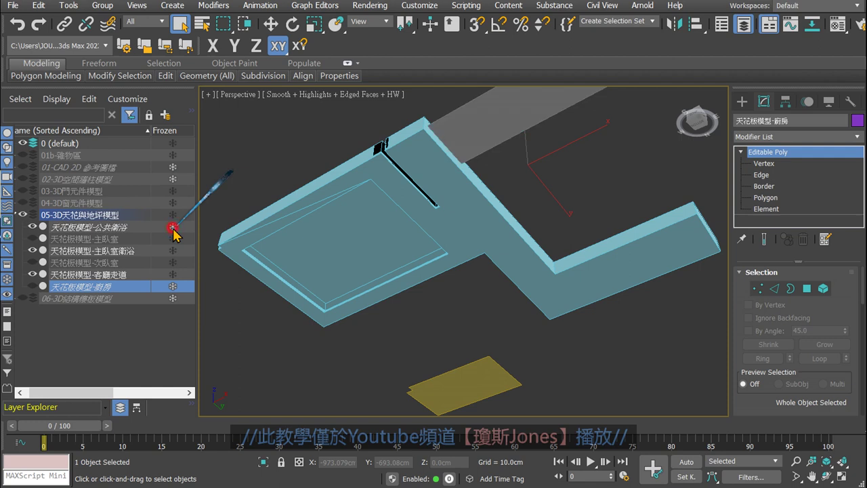
{"action": "left_click", "coordinate": [32, 227]}
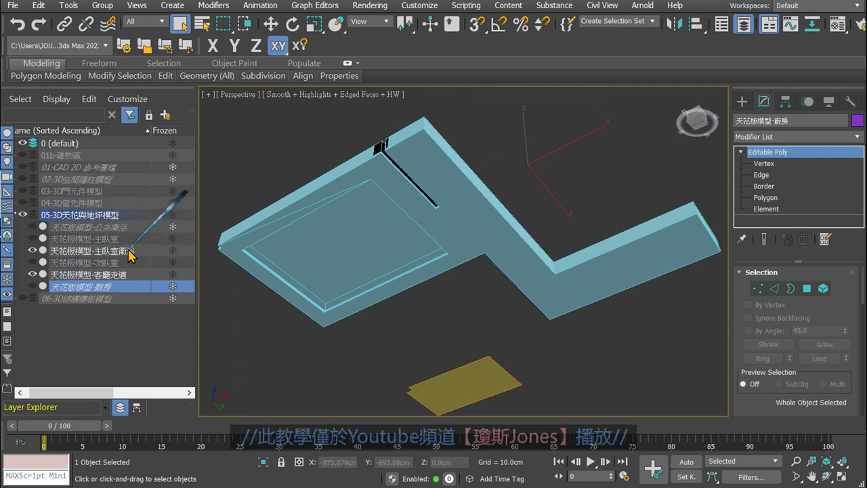
{"action": "left_click", "coordinate": [32, 251]}
{"action": "mouse_move", "coordinate": [385, 317]}
{"action": "middle_mouse_down", "text": "alt"}
{"action": "mouse_move", "coordinate": [436, 232]}
{"action": "mouse_move", "coordinate": [430, 255]}
{"action": "middle_mouse_up", "text": "alt"}
{"action": "scroll", "coordinate": [437, 255], "scroll_direction": "up", "scroll_amount": 3}
{"action": "scroll", "coordinate": [428, 283], "scroll_direction": "up", "scroll_amount": 2}
{"action": "scroll", "coordinate": [428, 283], "scroll_direction": "down", "scroll_amount": 1}
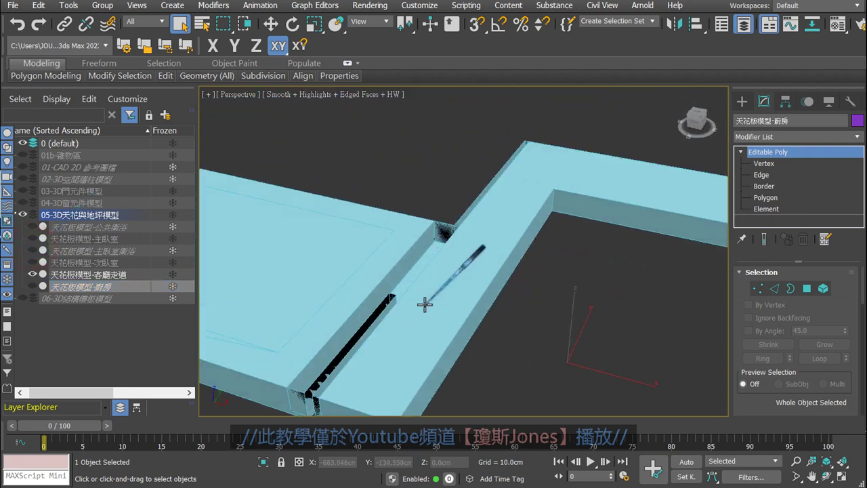
{"action": "middle_click_drag", "start_coordinate": [424, 304], "coordinate": [450, 242]}
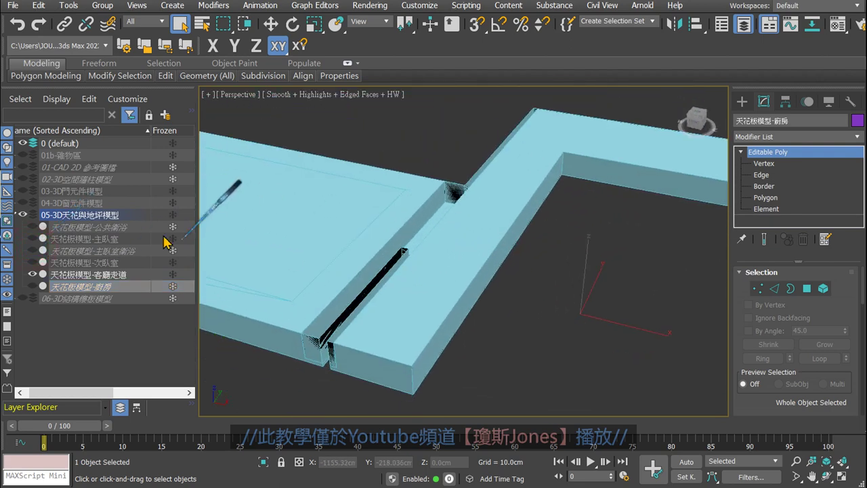
{"action": "left_click", "coordinate": [23, 178]}
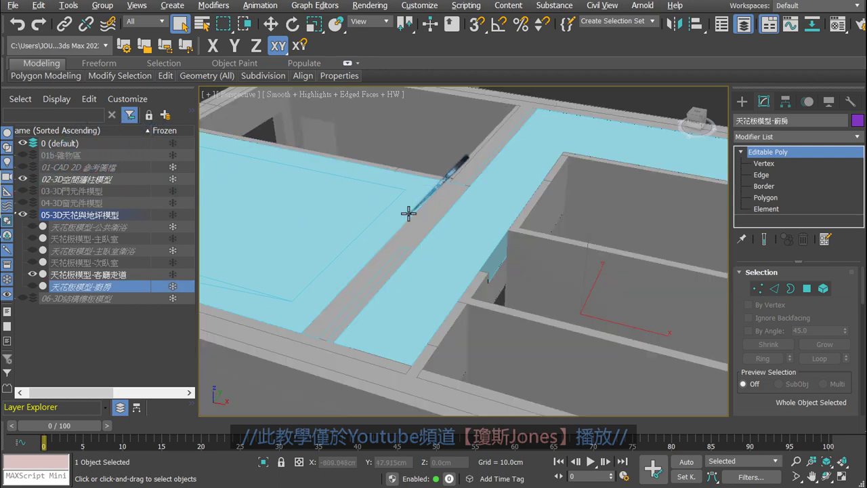
{"action": "scroll", "coordinate": [440, 216], "scroll_direction": "up", "scroll_amount": 2}
{"action": "scroll", "coordinate": [489, 237], "scroll_direction": "up", "scroll_amount": 2}
{"action": "scroll", "coordinate": [489, 237], "scroll_direction": "up", "scroll_amount": 1}
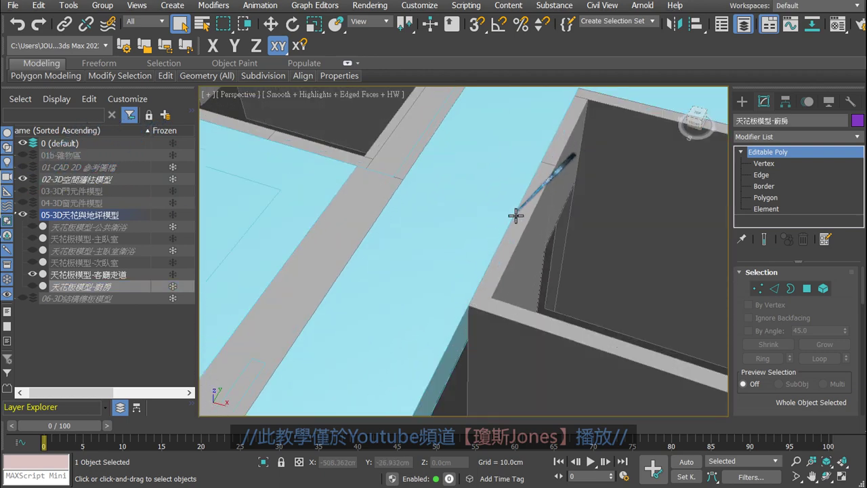
{"action": "scroll", "coordinate": [518, 216], "scroll_direction": "down", "scroll_amount": 1}
{"action": "middle_click_drag", "start_coordinate": [513, 220], "coordinate": [460, 265]}
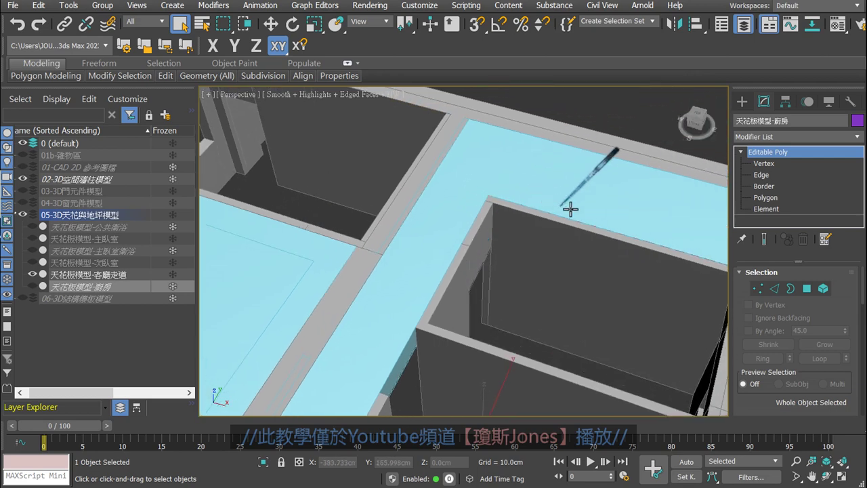
{"action": "mouse_move", "coordinate": [571, 208]}
{"action": "middle_mouse_down"}
{"action": "mouse_move", "coordinate": [429, 248]}
{"action": "mouse_move", "coordinate": [419, 196]}
{"action": "middle_mouse_up"}
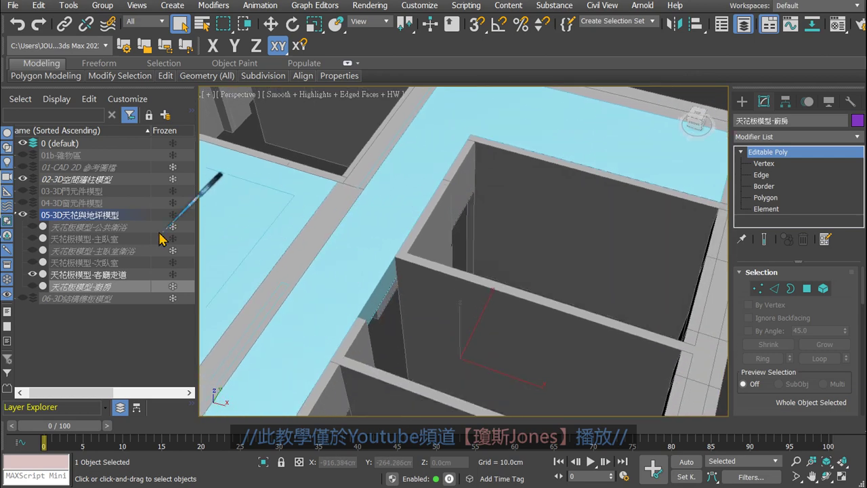
{"action": "left_click", "coordinate": [22, 179]}
{"action": "left_click", "coordinate": [23, 180]}
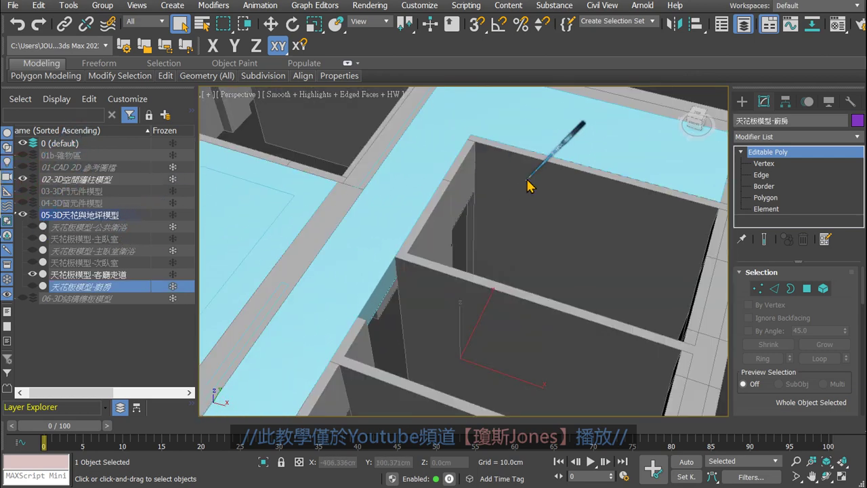
{"action": "scroll", "coordinate": [420, 225], "scroll_direction": "down", "scroll_amount": 2}
{"action": "scroll", "coordinate": [535, 191], "scroll_direction": "up", "scroll_amount": 2}
{"action": "scroll", "coordinate": [529, 191], "scroll_direction": "up", "scroll_amount": 2}
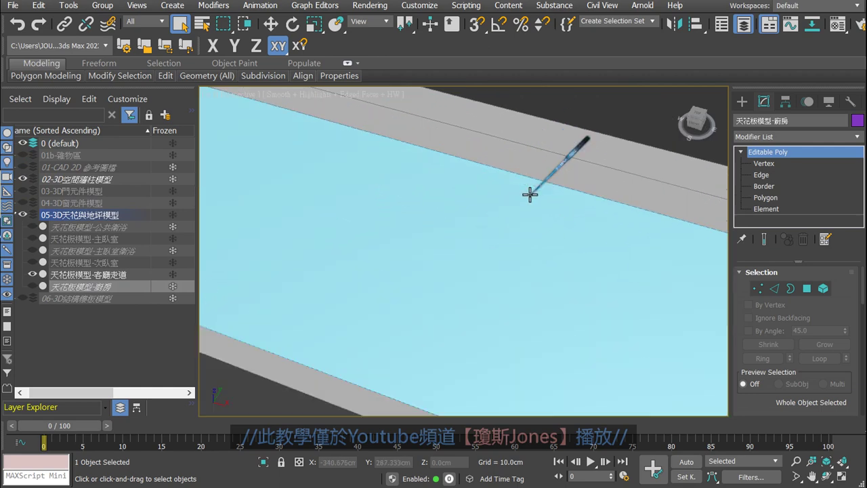
{"action": "scroll", "coordinate": [525, 180], "scroll_direction": "down", "scroll_amount": 2}
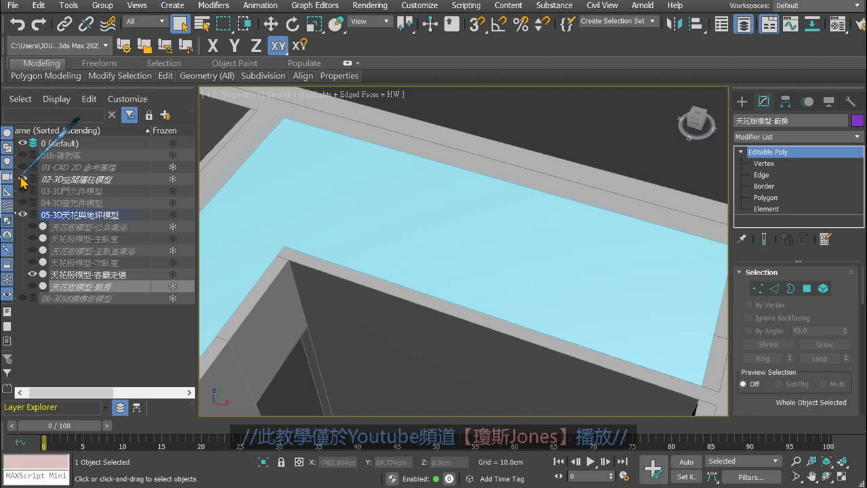
{"action": "left_click", "coordinate": [22, 180]}
{"action": "left_click", "coordinate": [22, 180]}
{"action": "left_click", "coordinate": [22, 180]}
{"action": "scroll", "coordinate": [519, 224], "scroll_direction": "down", "scroll_amount": 2}
{"action": "scroll", "coordinate": [513, 227], "scroll_direction": "down", "scroll_amount": 1}
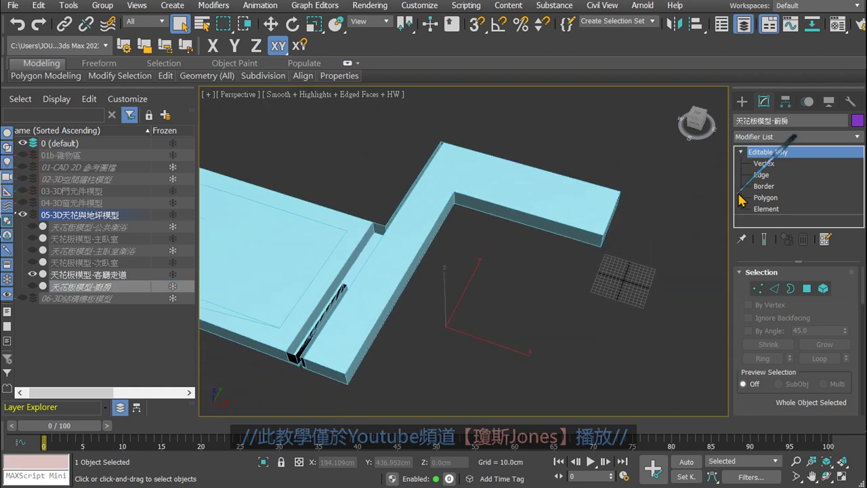
Briefly enter Polygon level, then reselect the 天花板模型-客廳走道 slab as a whole object
{"action": "left_click_drag", "start_coordinate": [521, 178], "coordinate": [576, 123]}
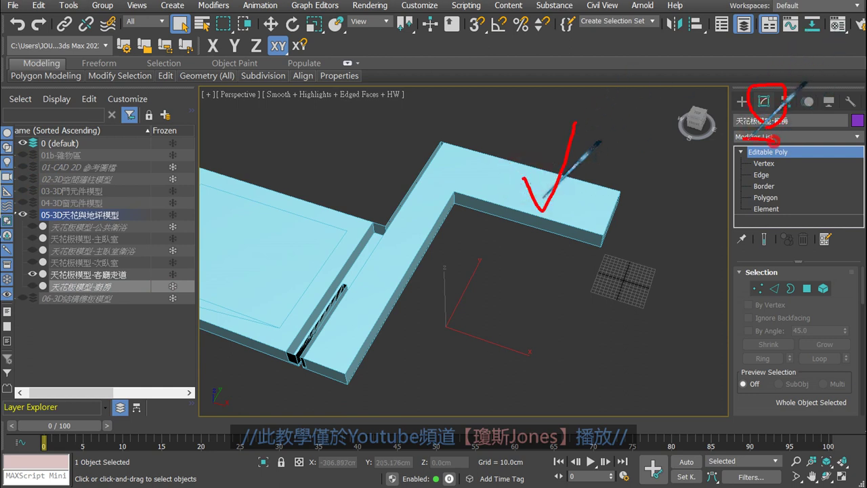
{"action": "left_click", "coordinate": [766, 197]}
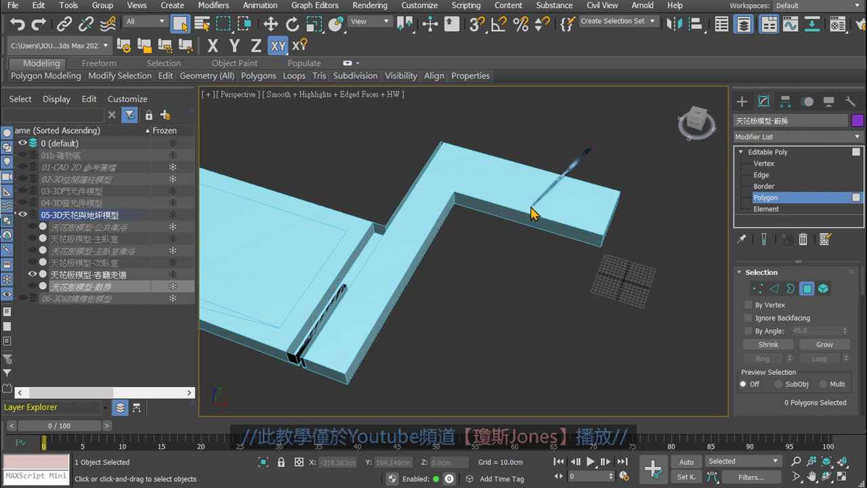
{"action": "scroll", "coordinate": [532, 200], "scroll_direction": "down", "scroll_amount": 3}
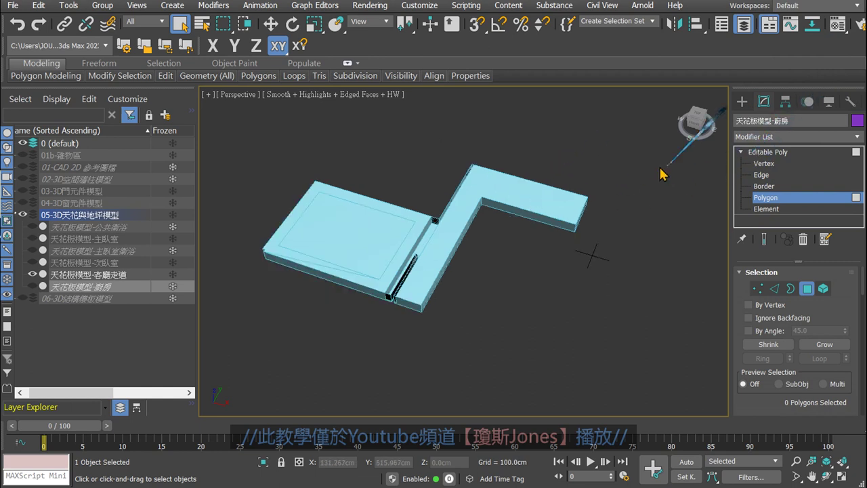
{"action": "left_click", "coordinate": [764, 151]}
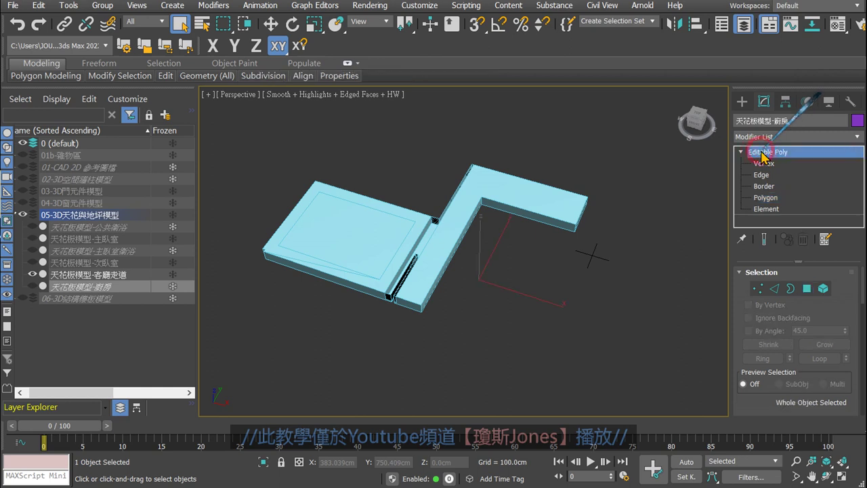
{"action": "left_click", "coordinate": [602, 165]}
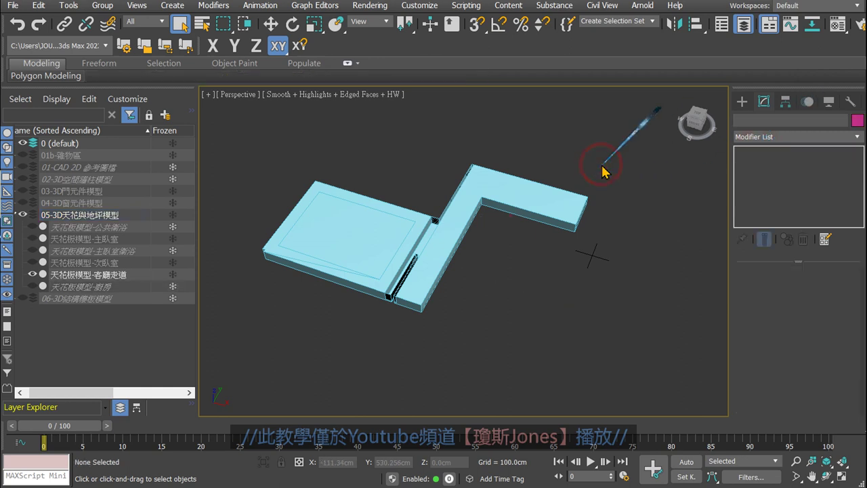
{"action": "left_click", "coordinate": [555, 205]}
{"action": "scroll", "coordinate": [555, 203], "scroll_direction": "up", "scroll_amount": 3}
Delete the corridor slab's L-shaped top face at Polygon level
{"action": "left_click", "coordinate": [764, 197]}
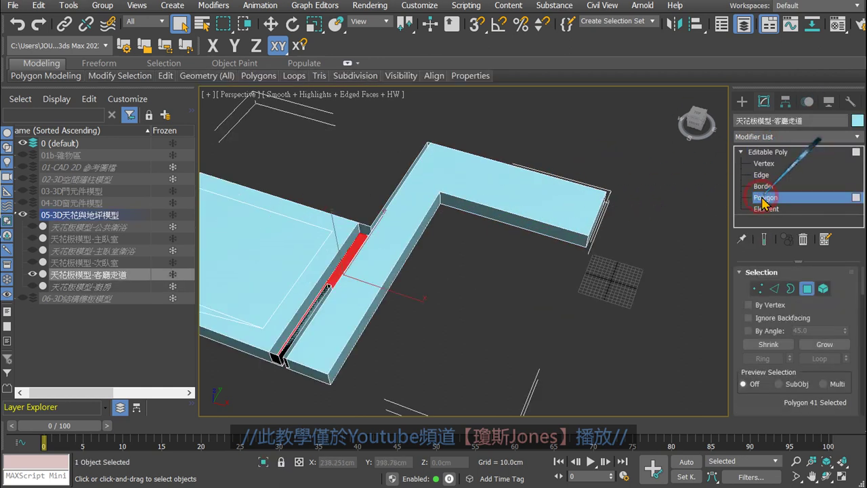
{"action": "left_click", "coordinate": [544, 186]}
{"action": "scroll", "coordinate": [520, 199], "scroll_direction": "up", "scroll_amount": 2}
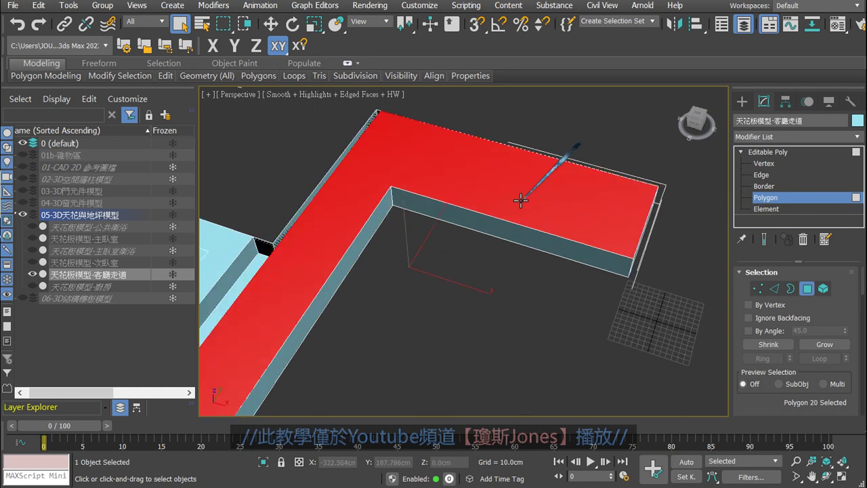
{"action": "key", "text": "Delete"}
Show the 02-3D空間牆柱模型 wall and column layer around the open slab
{"action": "scroll", "coordinate": [512, 206], "scroll_direction": "up", "scroll_amount": 1}
{"action": "scroll", "coordinate": [474, 196], "scroll_direction": "up", "scroll_amount": 2}
{"action": "middle_click_drag", "start_coordinate": [441, 184], "coordinate": [152, 174]}
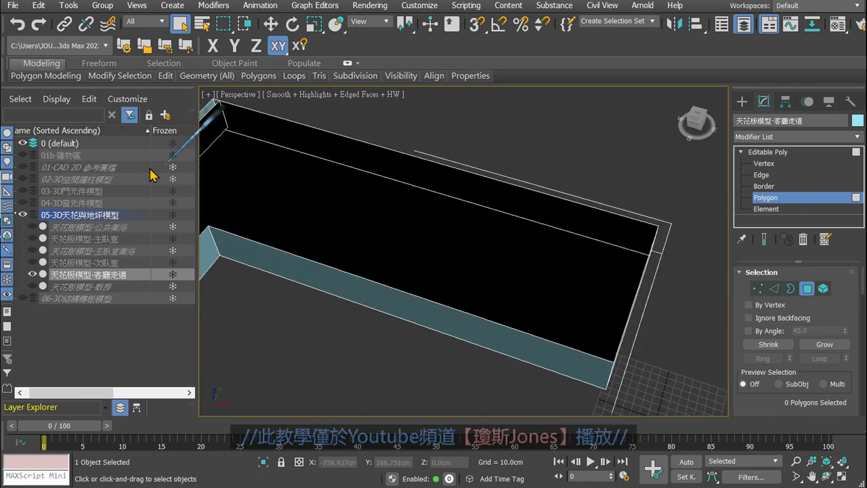
{"action": "left_click", "coordinate": [24, 179]}
{"action": "left_click", "coordinate": [25, 179]}
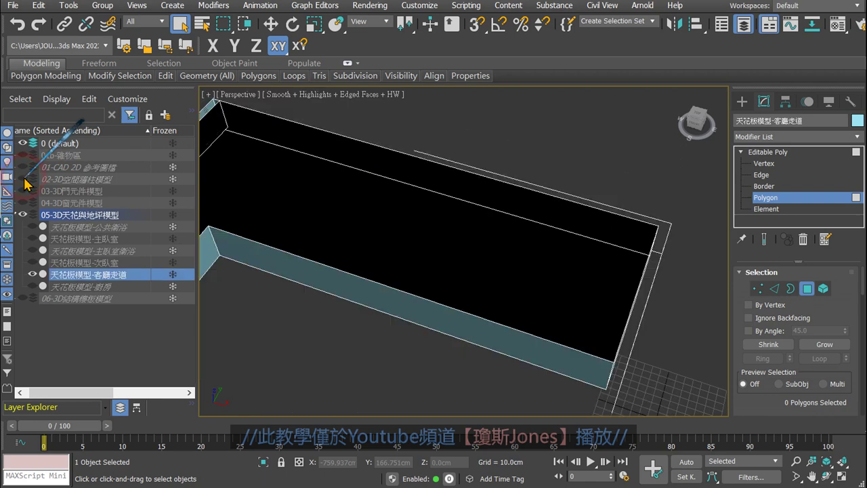
{"action": "scroll", "coordinate": [351, 196], "scroll_direction": "down", "scroll_amount": 3}
{"action": "middle_click_drag", "start_coordinate": [324, 164], "coordinate": [659, 252]}
{"action": "scroll", "coordinate": [495, 242], "scroll_direction": "up", "scroll_amount": 2}
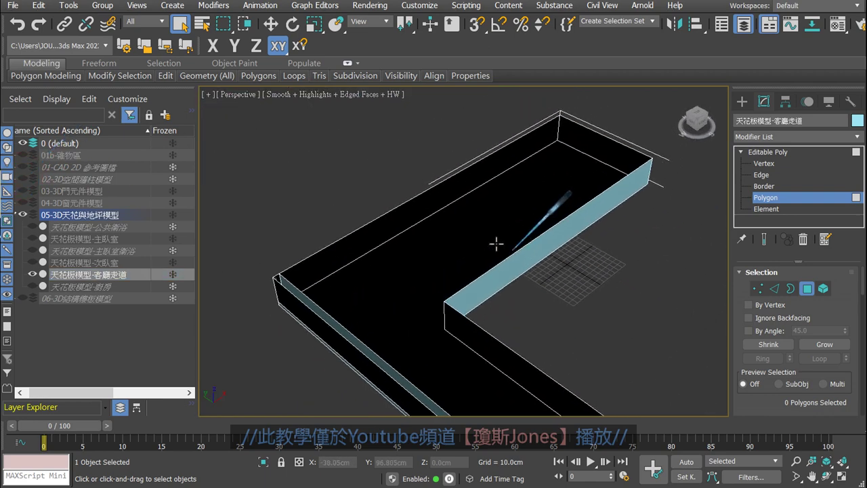
{"action": "scroll", "coordinate": [441, 228], "scroll_direction": "up", "scroll_amount": 2}
{"action": "scroll", "coordinate": [441, 228], "scroll_direction": "up", "scroll_amount": 2}
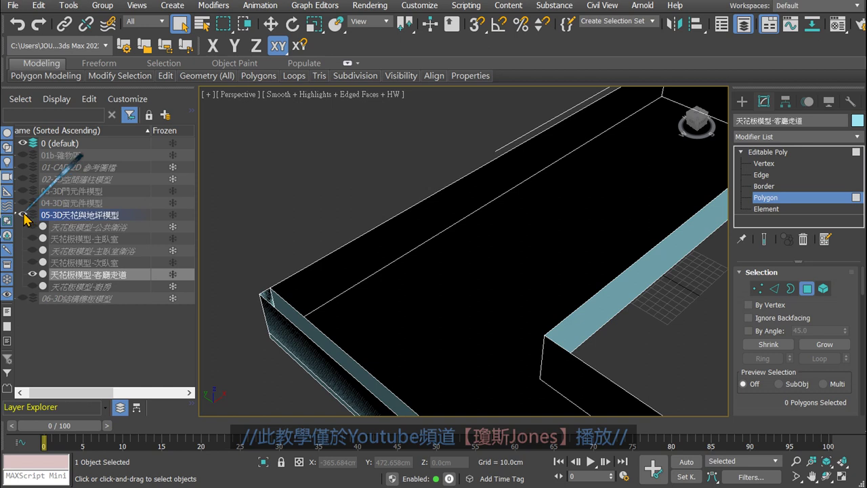
{"action": "left_click", "coordinate": [25, 179]}
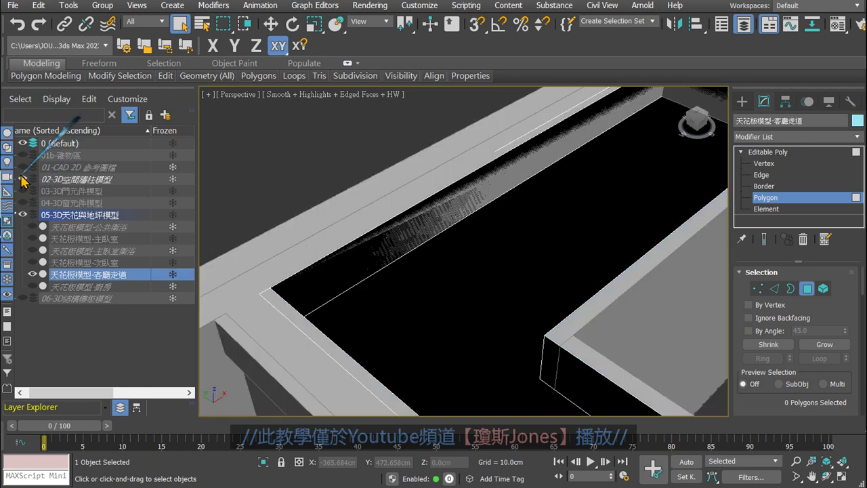
Zoom, pan and orbit to inspect the slab against the walls and door opening
{"action": "scroll", "coordinate": [433, 220], "scroll_direction": "up", "scroll_amount": 2}
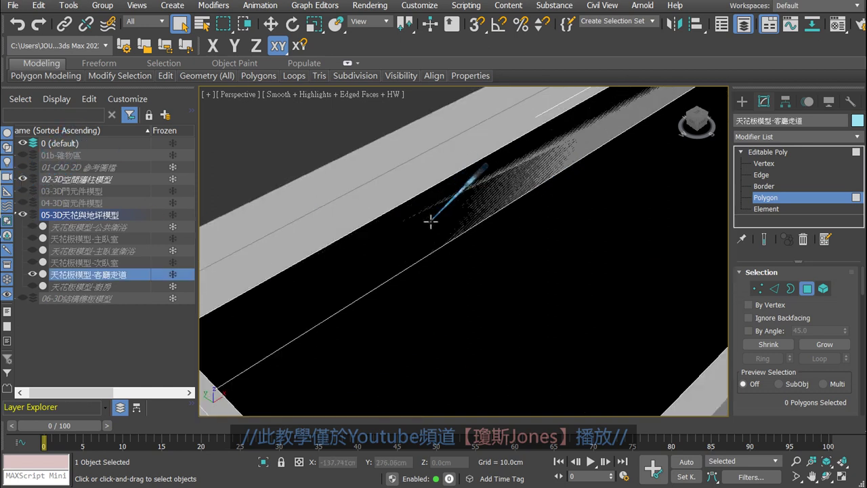
{"action": "scroll", "coordinate": [421, 218], "scroll_direction": "up", "scroll_amount": 2}
{"action": "scroll", "coordinate": [422, 218], "scroll_direction": "down", "scroll_amount": 2}
{"action": "scroll", "coordinate": [508, 205], "scroll_direction": "down", "scroll_amount": 2}
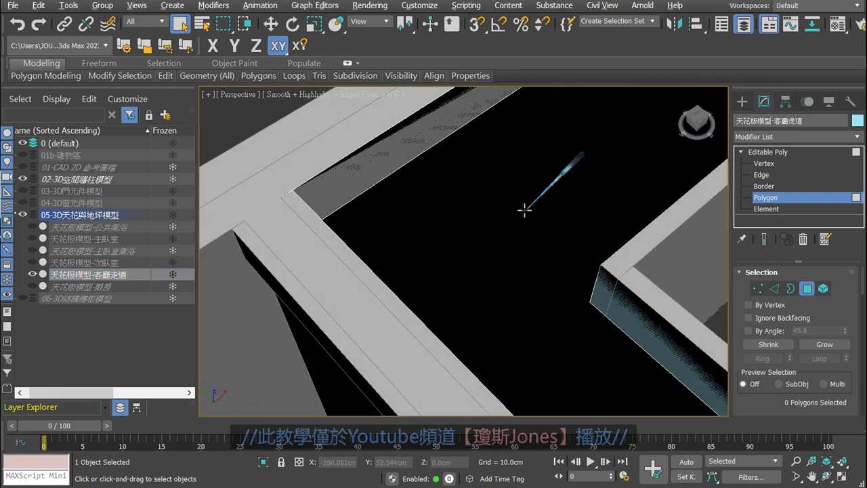
{"action": "middle_click_drag", "start_coordinate": [524, 217], "coordinate": [481, 260]}
{"action": "scroll", "coordinate": [304, 308], "scroll_direction": "up", "scroll_amount": 2}
{"action": "scroll", "coordinate": [319, 310], "scroll_direction": "up", "scroll_amount": 1}
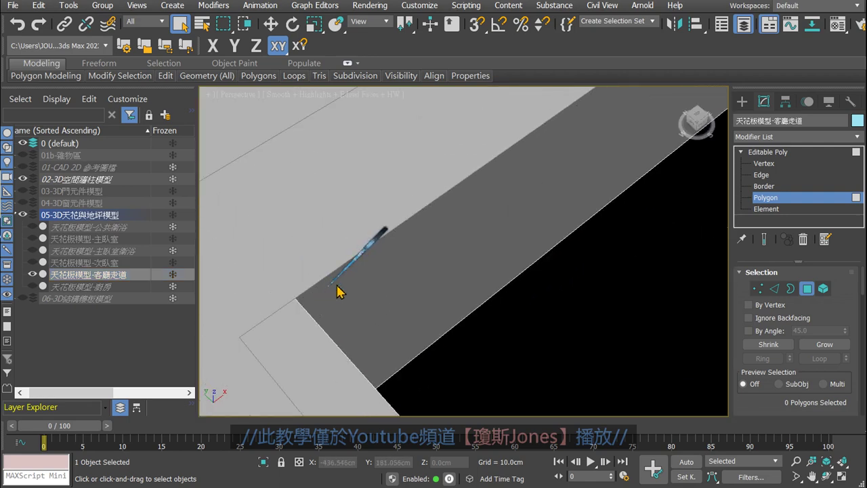
{"action": "scroll", "coordinate": [399, 270], "scroll_direction": "down", "scroll_amount": 1}
{"action": "scroll", "coordinate": [397, 270], "scroll_direction": "up", "scroll_amount": 1}
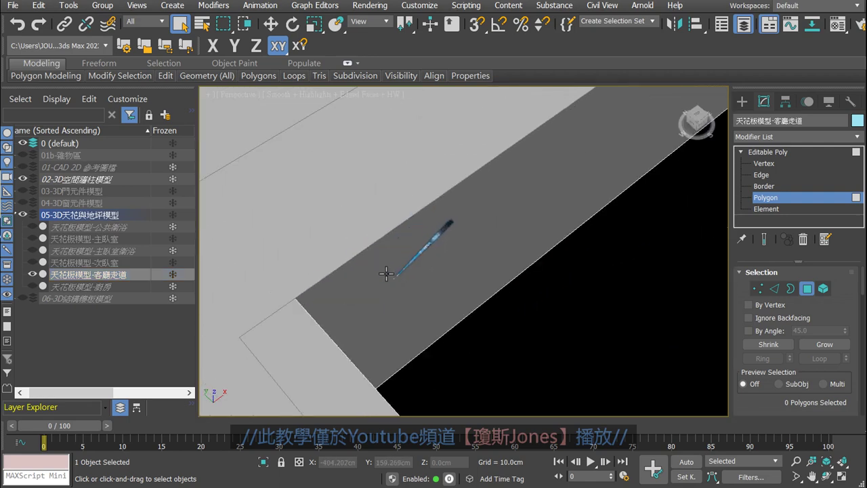
{"action": "scroll", "coordinate": [413, 269], "scroll_direction": "down", "scroll_amount": 1}
{"action": "scroll", "coordinate": [413, 268], "scroll_direction": "down", "scroll_amount": 2}
{"action": "scroll", "coordinate": [451, 194], "scroll_direction": "up", "scroll_amount": 1}
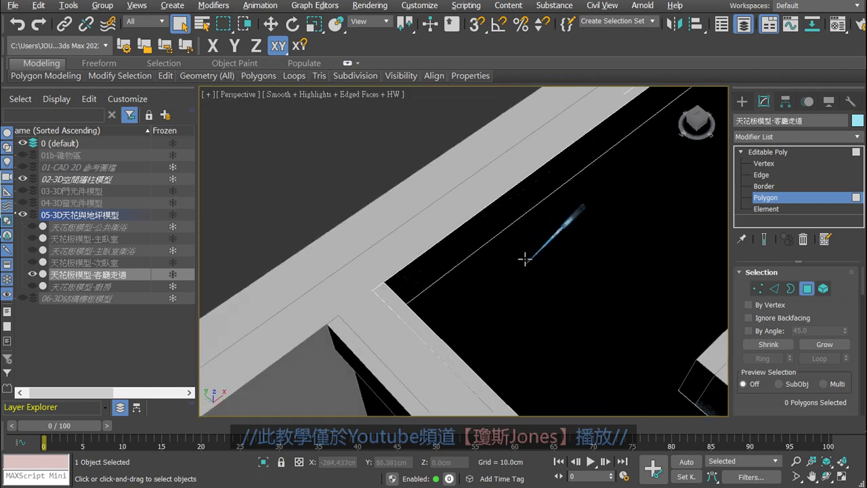
{"action": "mouse_move", "coordinate": [523, 256]}
{"action": "middle_mouse_down", "text": "alt"}
{"action": "mouse_move", "coordinate": [605, 283]}
{"action": "mouse_move", "coordinate": [469, 187]}
{"action": "mouse_move", "coordinate": [422, 248]}
{"action": "middle_mouse_up", "text": "alt"}
{"action": "scroll", "coordinate": [465, 286], "scroll_direction": "up", "scroll_amount": 2}
{"action": "scroll", "coordinate": [465, 286], "scroll_direction": "down", "scroll_amount": 2}
{"action": "middle_click_drag", "start_coordinate": [532, 290], "coordinate": [470, 253], "text": "alt"}
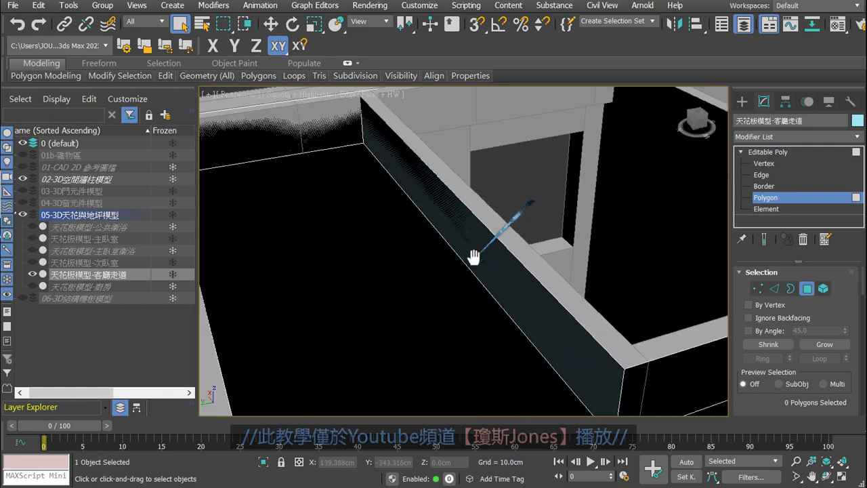
{"action": "scroll", "coordinate": [467, 237], "scroll_direction": "down", "scroll_amount": 1}
{"action": "middle_click_drag", "start_coordinate": [297, 202], "coordinate": [465, 294], "text": "alt"}
{"action": "scroll", "coordinate": [548, 205], "scroll_direction": "up", "scroll_amount": 2}
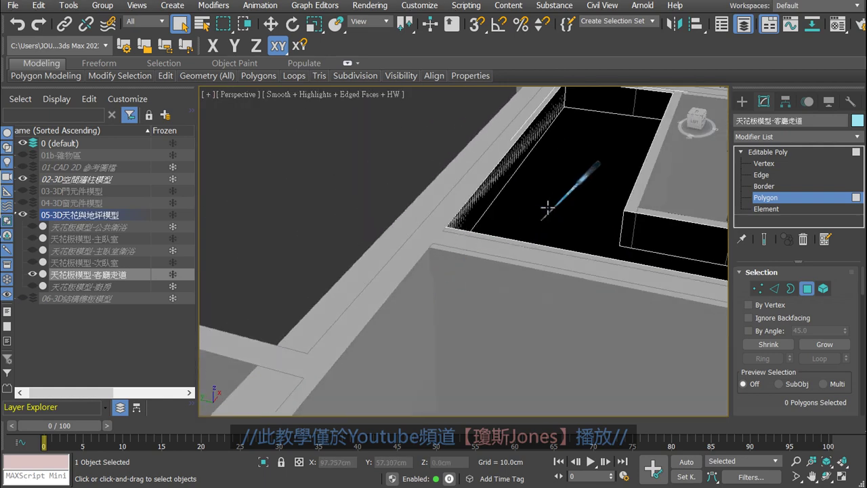
{"action": "scroll", "coordinate": [445, 271], "scroll_direction": "down", "scroll_amount": 2}
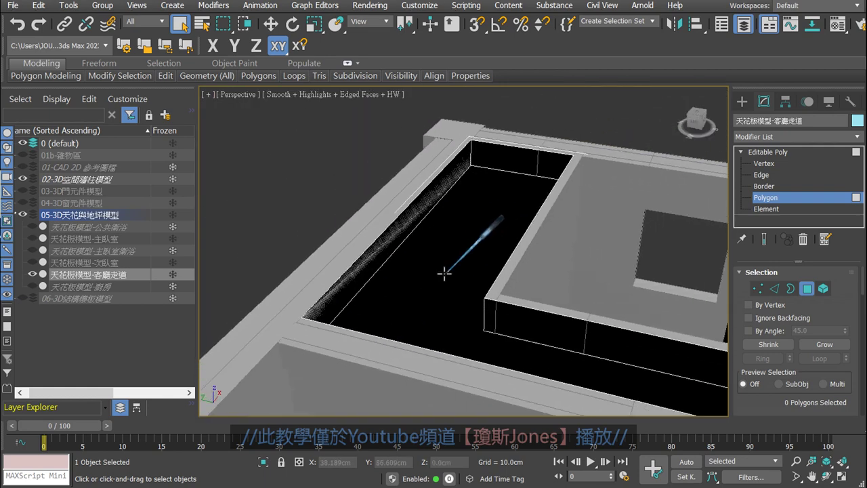
With walls hidden, delete the frame's four overlapping side faces
{"action": "left_click", "coordinate": [23, 179]}
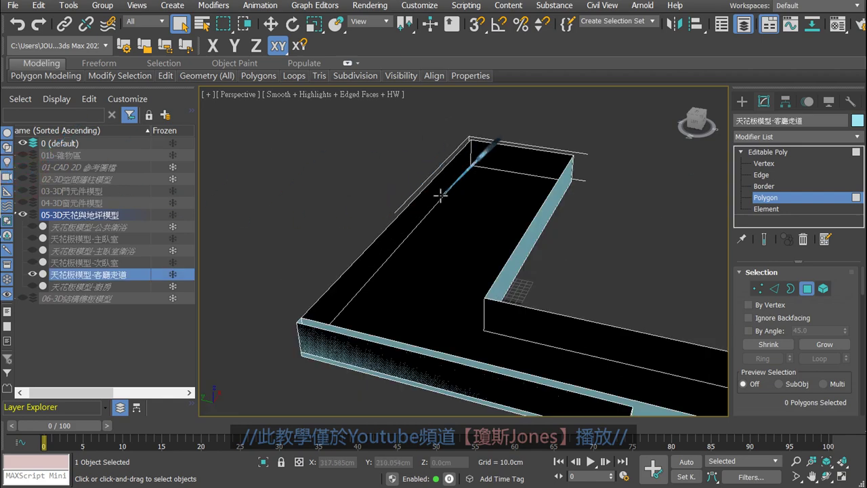
{"action": "left_click", "coordinate": [419, 209]}
{"action": "left_click", "coordinate": [519, 159], "text": "ctrl"}
{"action": "middle_click_drag", "start_coordinate": [491, 237], "coordinate": [554, 229], "text": "alt"}
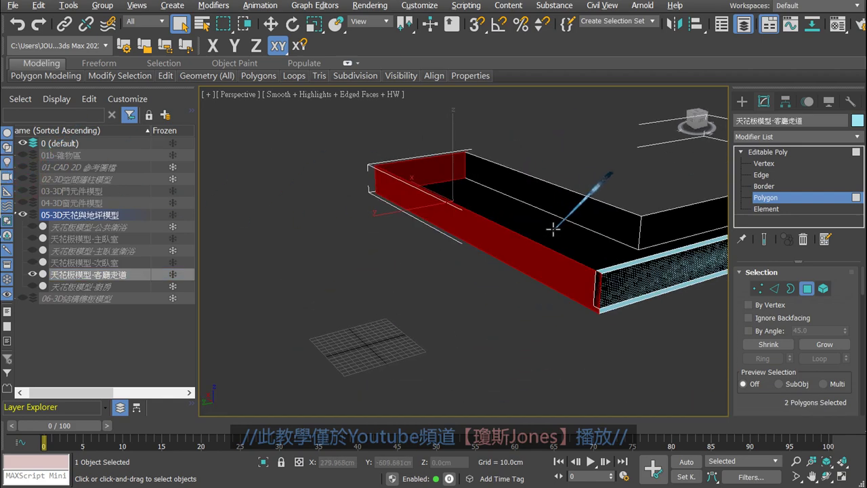
{"action": "left_click", "coordinate": [552, 184], "text": "ctrl"}
{"action": "mouse_move", "coordinate": [552, 183]}
{"action": "middle_mouse_down", "text": "alt"}
{"action": "mouse_move", "coordinate": [627, 224]}
{"action": "mouse_move", "coordinate": [555, 248]}
{"action": "mouse_move", "coordinate": [554, 221]}
{"action": "middle_mouse_up", "text": "alt"}
{"action": "left_click", "coordinate": [553, 221], "text": "ctrl"}
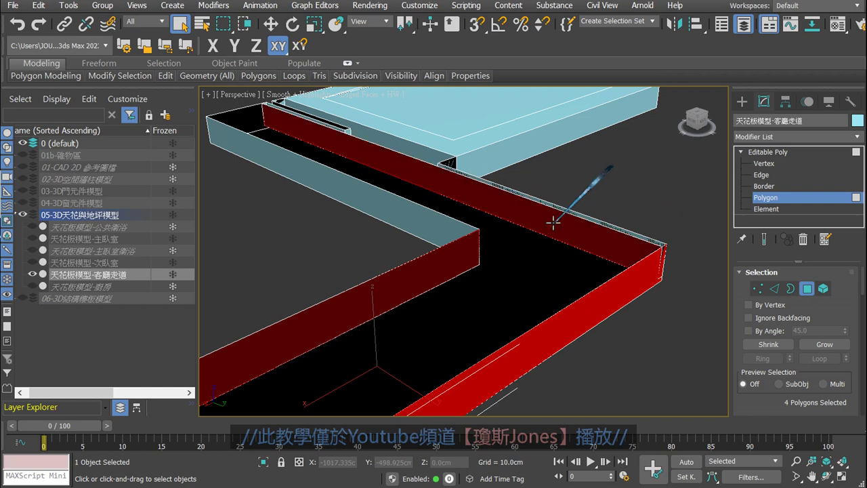
{"action": "key", "text": "Delete"}
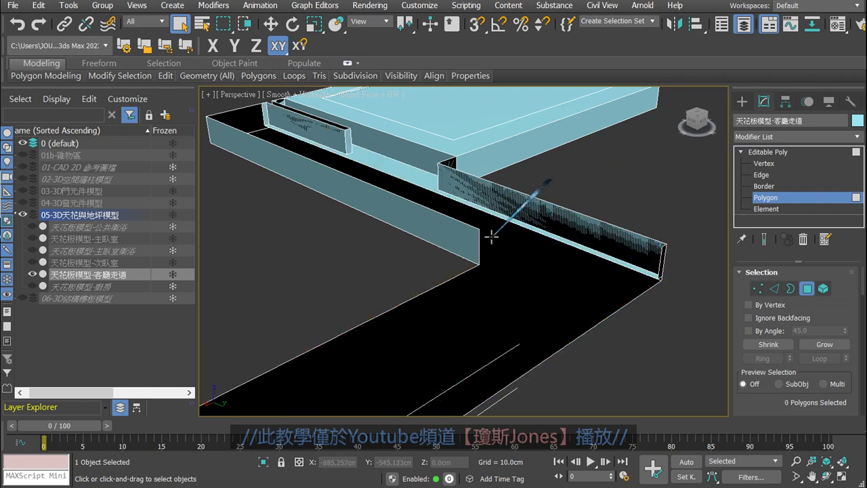
Show the walls again and delete the remaining frame face inside the trough
{"action": "mouse_move", "coordinate": [510, 244]}
{"action": "middle_mouse_down", "text": "alt"}
{"action": "mouse_move", "coordinate": [445, 257]}
{"action": "mouse_move", "coordinate": [474, 271]}
{"action": "mouse_move", "coordinate": [393, 275]}
{"action": "mouse_move", "coordinate": [454, 266]}
{"action": "middle_mouse_up", "text": "alt"}
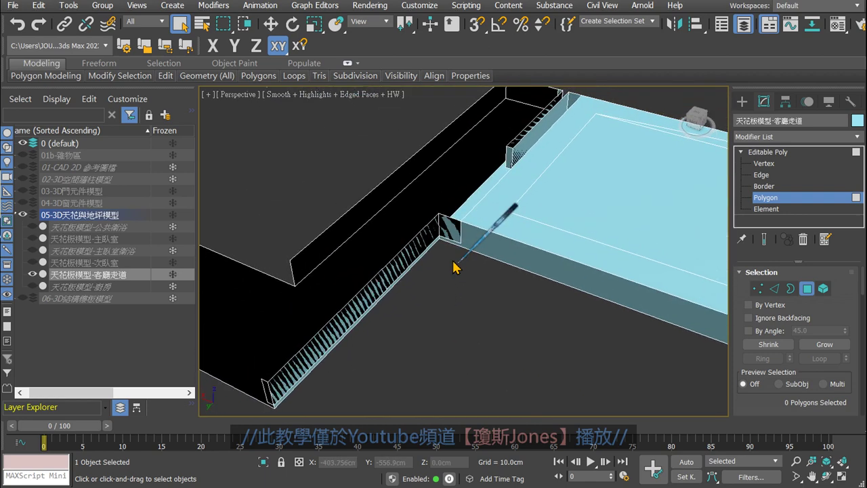
{"action": "left_click", "coordinate": [22, 179]}
{"action": "mouse_move", "coordinate": [339, 271]}
{"action": "middle_mouse_down", "text": "alt"}
{"action": "mouse_move", "coordinate": [355, 254]}
{"action": "mouse_move", "coordinate": [368, 194]}
{"action": "middle_mouse_up", "text": "alt"}
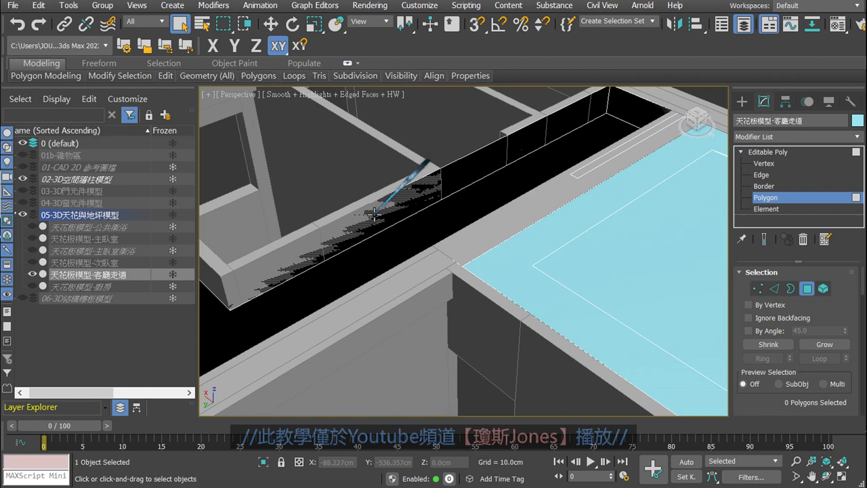
{"action": "left_click", "coordinate": [465, 164]}
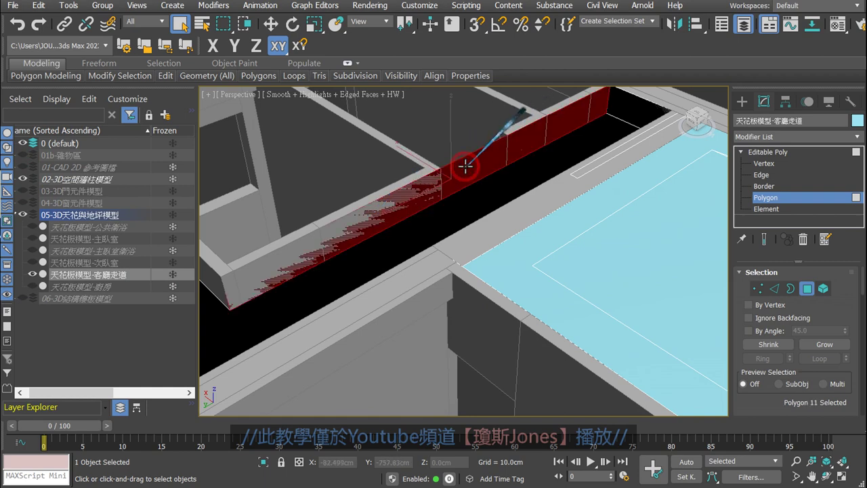
{"action": "key", "text": "Delete"}
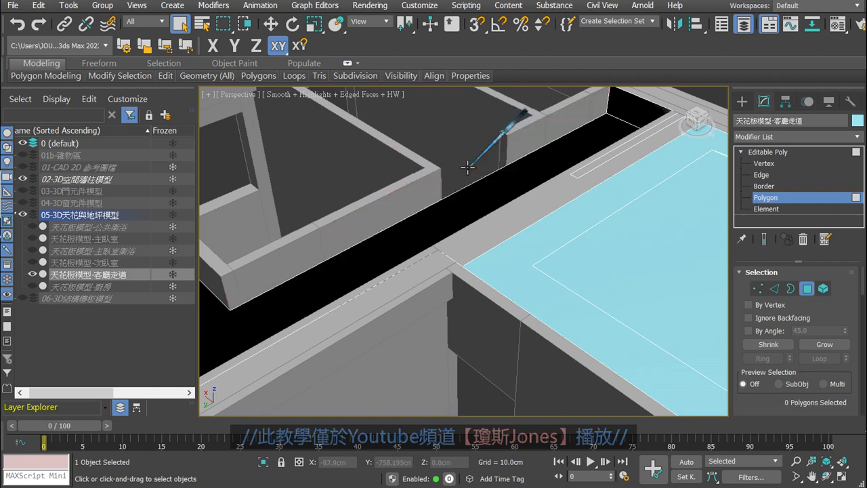
Zoom out and make the 天花板模型-廚房 kitchen ceiling layer visible beside the corridor frame
{"action": "scroll", "coordinate": [474, 256], "scroll_direction": "down", "scroll_amount": 3}
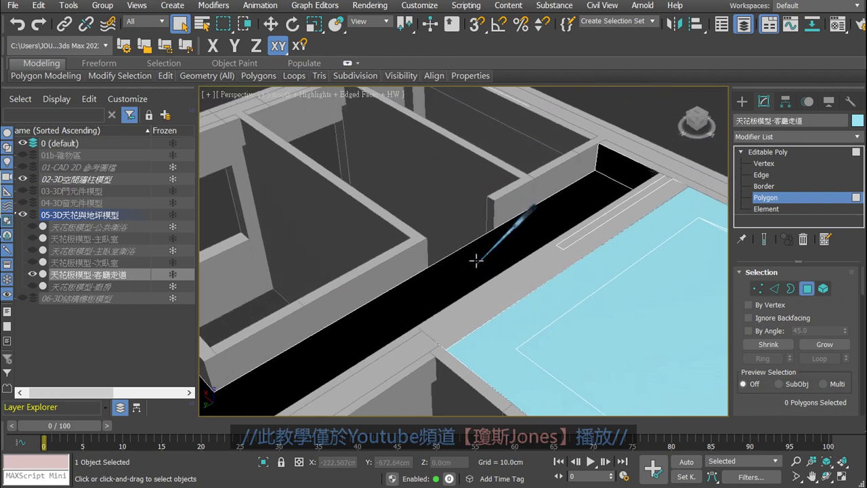
{"action": "scroll", "coordinate": [484, 236], "scroll_direction": "up", "scroll_amount": 5}
{"action": "scroll", "coordinate": [498, 230], "scroll_direction": "down", "scroll_amount": 3}
{"action": "scroll", "coordinate": [474, 238], "scroll_direction": "up", "scroll_amount": 2}
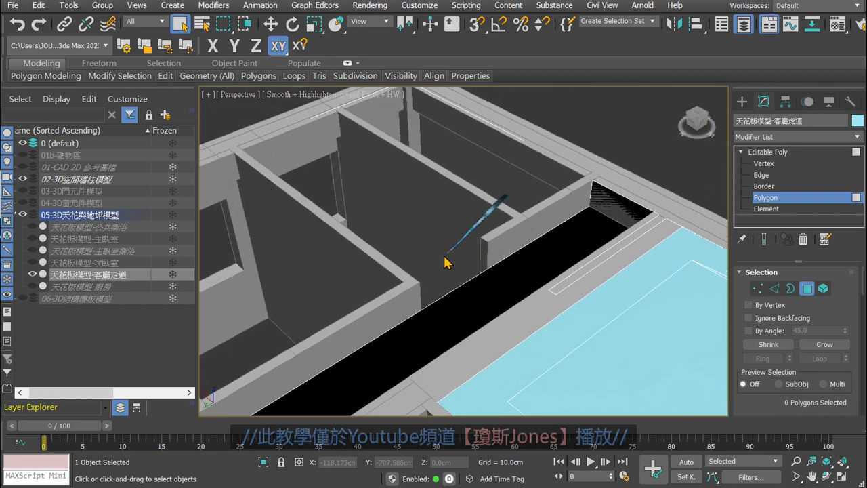
{"action": "scroll", "coordinate": [474, 264], "scroll_direction": "up", "scroll_amount": 2}
{"action": "scroll", "coordinate": [498, 257], "scroll_direction": "up", "scroll_amount": 2}
{"action": "scroll", "coordinate": [484, 244], "scroll_direction": "up", "scroll_amount": 2}
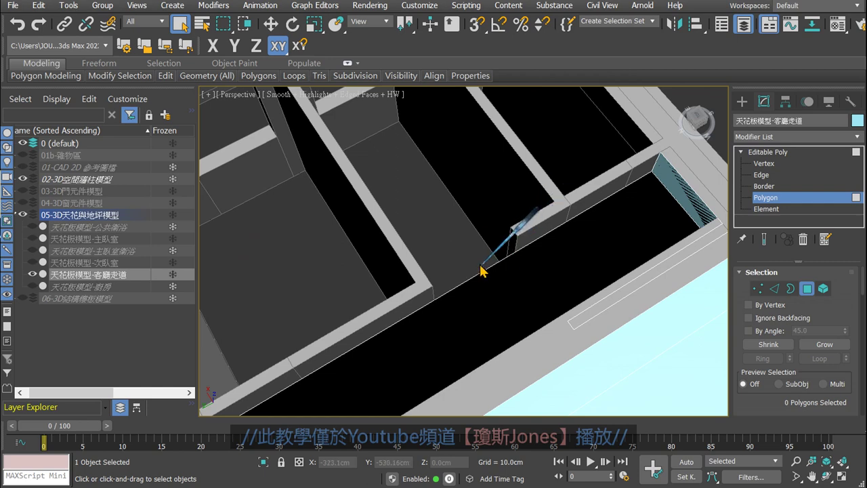
{"action": "scroll", "coordinate": [477, 270], "scroll_direction": "up", "scroll_amount": 2}
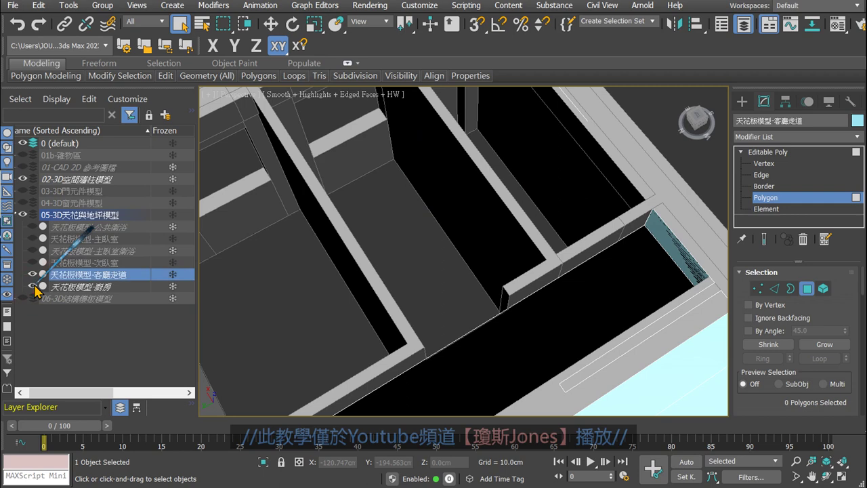
{"action": "scroll", "coordinate": [435, 275], "scroll_direction": "down", "scroll_amount": 2}
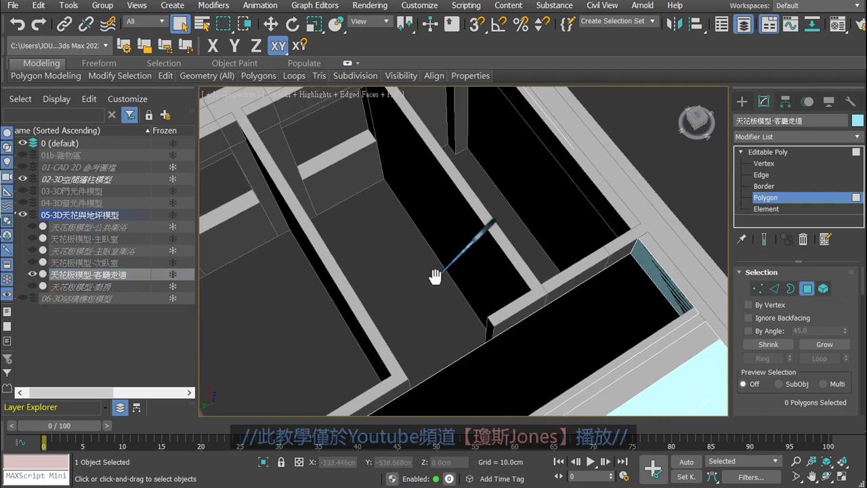
{"action": "scroll", "coordinate": [474, 250], "scroll_direction": "down", "scroll_amount": 2}
{"action": "scroll", "coordinate": [467, 230], "scroll_direction": "down", "scroll_amount": 2}
{"action": "scroll", "coordinate": [467, 231], "scroll_direction": "up", "scroll_amount": 2}
{"action": "scroll", "coordinate": [522, 271], "scroll_direction": "up", "scroll_amount": 2}
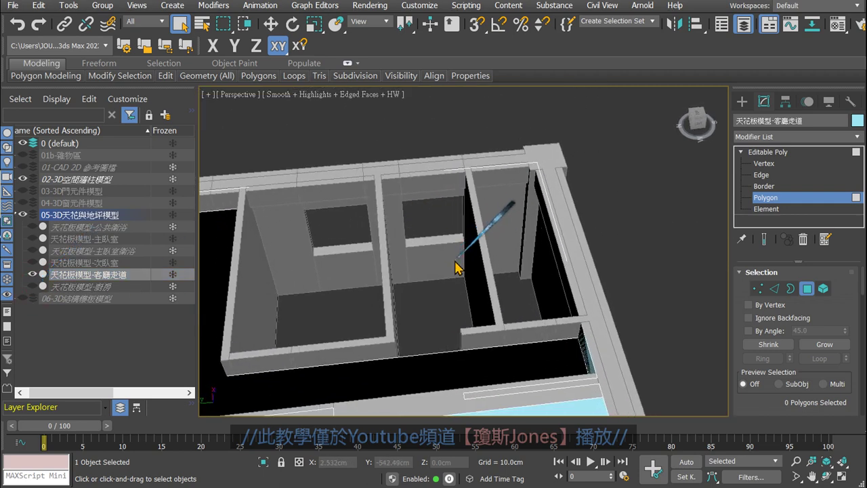
{"action": "scroll", "coordinate": [455, 265], "scroll_direction": "up", "scroll_amount": 2}
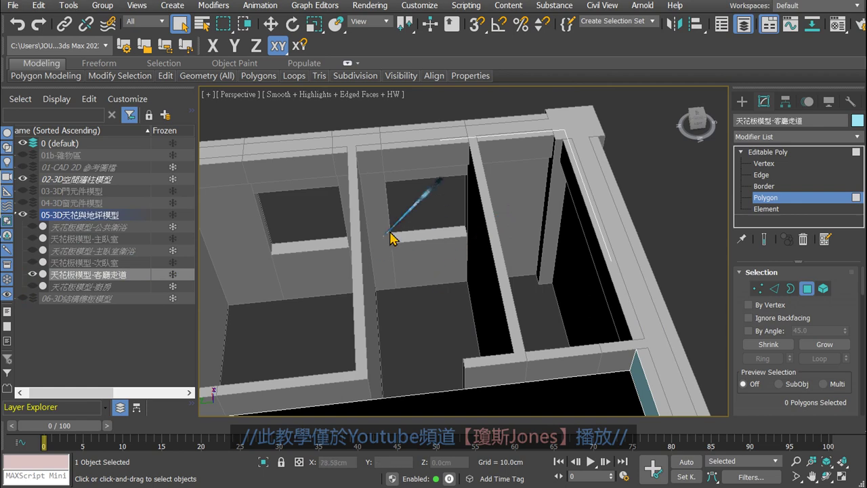
{"action": "left_click", "coordinate": [34, 274]}
{"action": "scroll", "coordinate": [484, 254], "scroll_direction": "down", "scroll_amount": 3}
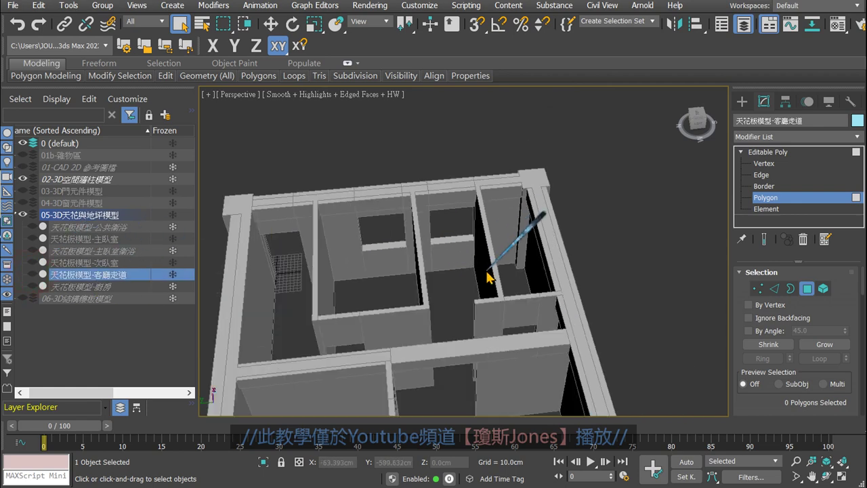
{"action": "left_click", "coordinate": [32, 274]}
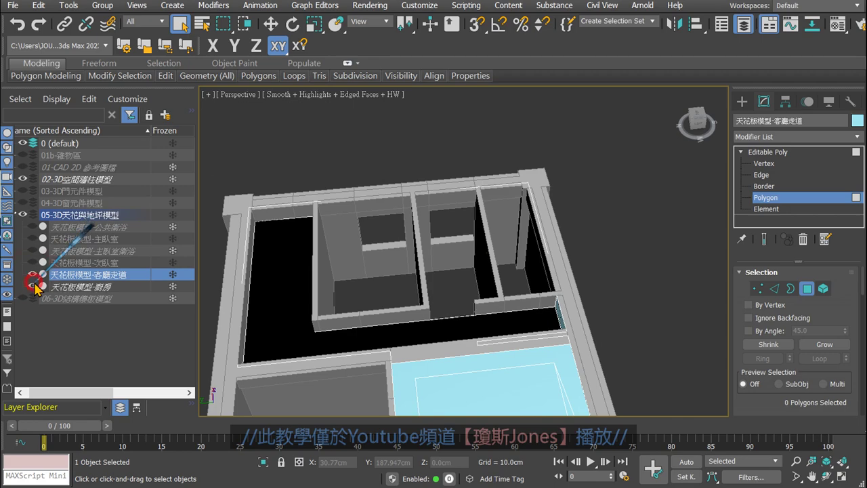
{"action": "mouse_move", "coordinate": [577, 294]}
{"action": "middle_mouse_down", "text": "alt"}
{"action": "mouse_move", "coordinate": [522, 309]}
{"action": "mouse_move", "coordinate": [576, 304]}
{"action": "mouse_move", "coordinate": [577, 231]}
{"action": "middle_mouse_up", "text": "alt"}
{"action": "scroll", "coordinate": [569, 305], "scroll_direction": "up", "scroll_amount": 3}
{"action": "scroll", "coordinate": [514, 271], "scroll_direction": "up", "scroll_amount": 3}
{"action": "scroll", "coordinate": [487, 227], "scroll_direction": "up", "scroll_amount": 3}
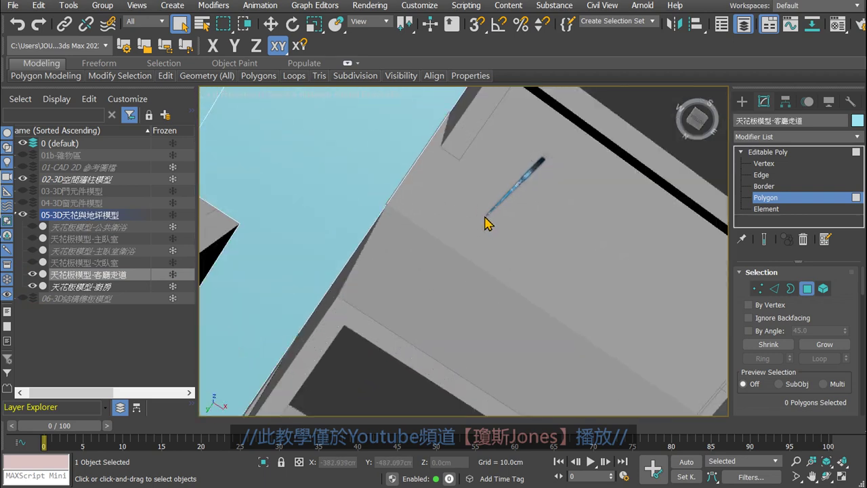
{"action": "scroll", "coordinate": [501, 227], "scroll_direction": "up", "scroll_amount": 1}
{"action": "mouse_move", "coordinate": [514, 230]}
{"action": "middle_mouse_down", "text": "alt"}
{"action": "mouse_move", "coordinate": [526, 266]}
{"action": "mouse_move", "coordinate": [575, 251]}
{"action": "mouse_move", "coordinate": [433, 277]}
{"action": "middle_mouse_up", "text": "alt"}
{"action": "scroll", "coordinate": [416, 267], "scroll_direction": "up", "scroll_amount": 2}
{"action": "scroll", "coordinate": [416, 267], "scroll_direction": "up", "scroll_amount": 1}
{"action": "scroll", "coordinate": [387, 251], "scroll_direction": "up", "scroll_amount": 1}
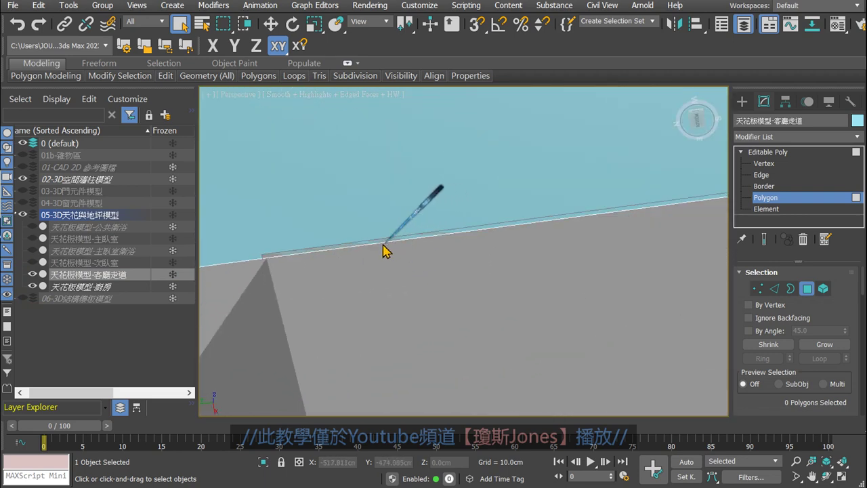
{"action": "scroll", "coordinate": [383, 251], "scroll_direction": "up", "scroll_amount": 1}
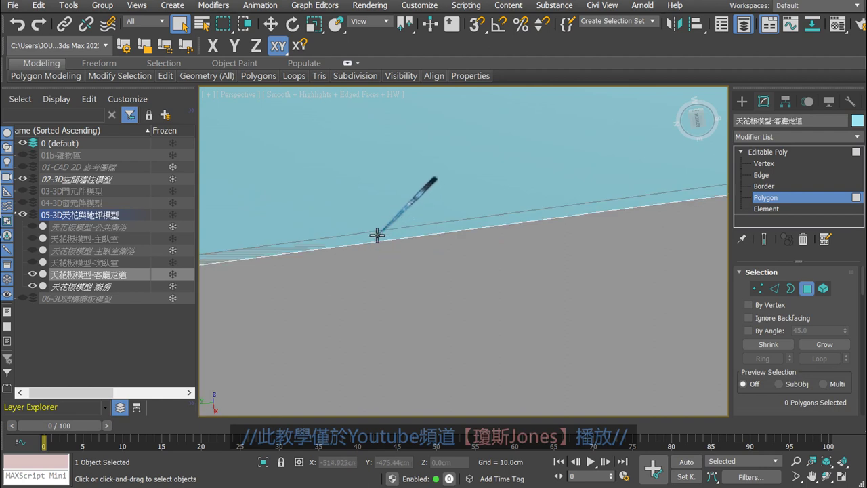
{"action": "mouse_move", "coordinate": [377, 235]}
{"action": "middle_mouse_down", "text": "alt"}
{"action": "mouse_move", "coordinate": [386, 246]}
{"action": "mouse_move", "coordinate": [468, 232]}
{"action": "mouse_move", "coordinate": [325, 254]}
{"action": "middle_mouse_up", "text": "alt"}
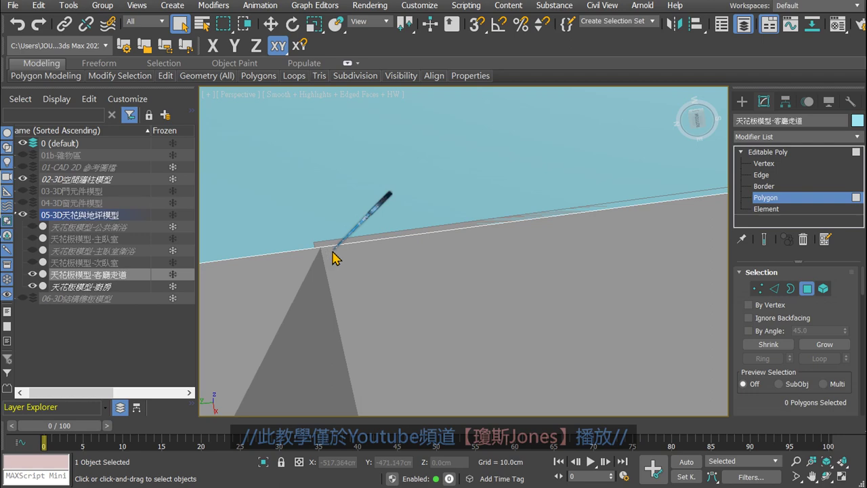
{"action": "scroll", "coordinate": [406, 246], "scroll_direction": "up", "scroll_amount": 1}
{"action": "scroll", "coordinate": [412, 249], "scroll_direction": "up", "scroll_amount": 1}
{"action": "scroll", "coordinate": [413, 246], "scroll_direction": "up", "scroll_amount": 1}
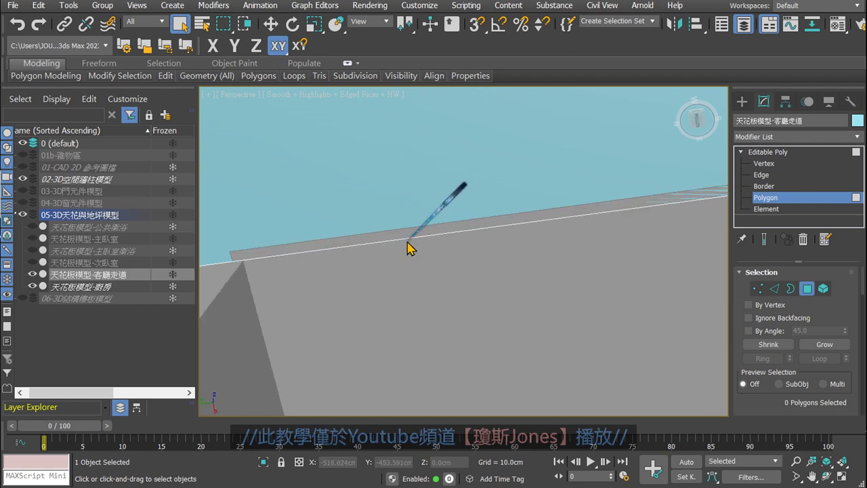
{"action": "scroll", "coordinate": [424, 265], "scroll_direction": "down", "scroll_amount": 2}
{"action": "scroll", "coordinate": [424, 271], "scroll_direction": "down", "scroll_amount": 3}
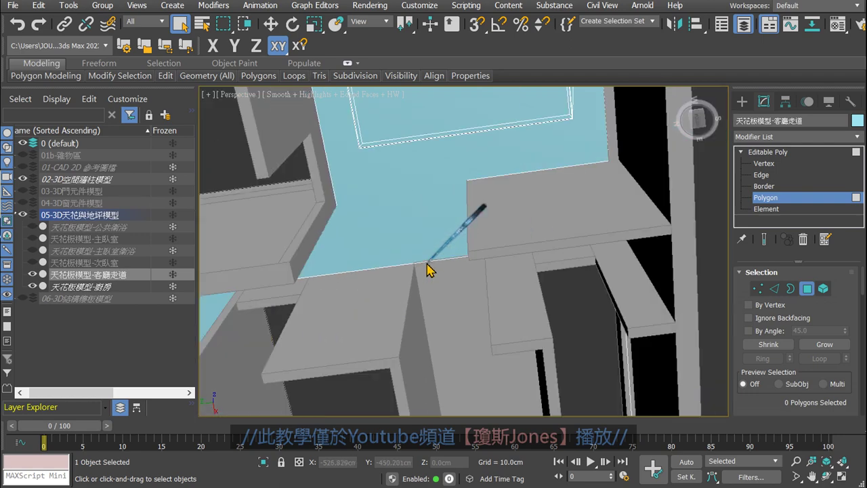
{"action": "scroll", "coordinate": [430, 271], "scroll_direction": "down", "scroll_amount": 3}
{"action": "mouse_move", "coordinate": [435, 235]}
{"action": "middle_mouse_down", "text": "alt"}
{"action": "mouse_move", "coordinate": [422, 242]}
{"action": "mouse_move", "coordinate": [386, 315]}
{"action": "middle_mouse_up", "text": "alt"}
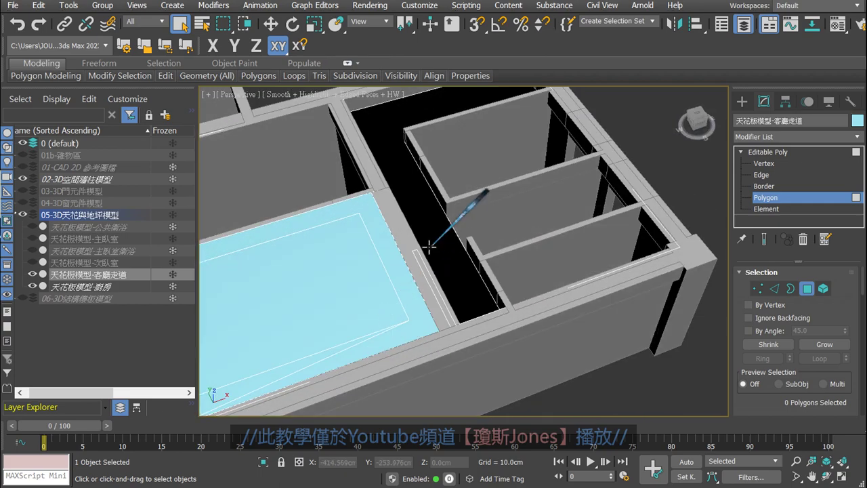
{"action": "scroll", "coordinate": [434, 246], "scroll_direction": "up", "scroll_amount": 2}
{"action": "mouse_move", "coordinate": [450, 247]}
{"action": "middle_mouse_down", "text": "alt"}
{"action": "mouse_move", "coordinate": [418, 248]}
{"action": "mouse_move", "coordinate": [428, 216]}
{"action": "mouse_move", "coordinate": [382, 226]}
{"action": "mouse_move", "coordinate": [476, 199]}
{"action": "mouse_move", "coordinate": [433, 224]}
{"action": "middle_mouse_up", "text": "alt"}
{"action": "scroll", "coordinate": [433, 227], "scroll_direction": "up", "scroll_amount": 2}
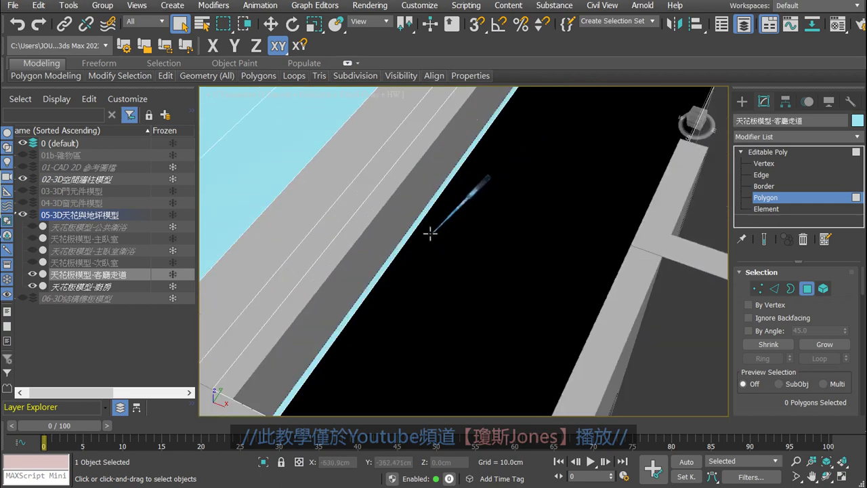
{"action": "scroll", "coordinate": [399, 228], "scroll_direction": "up", "scroll_amount": 2}
{"action": "scroll", "coordinate": [398, 230], "scroll_direction": "down", "scroll_amount": 3}
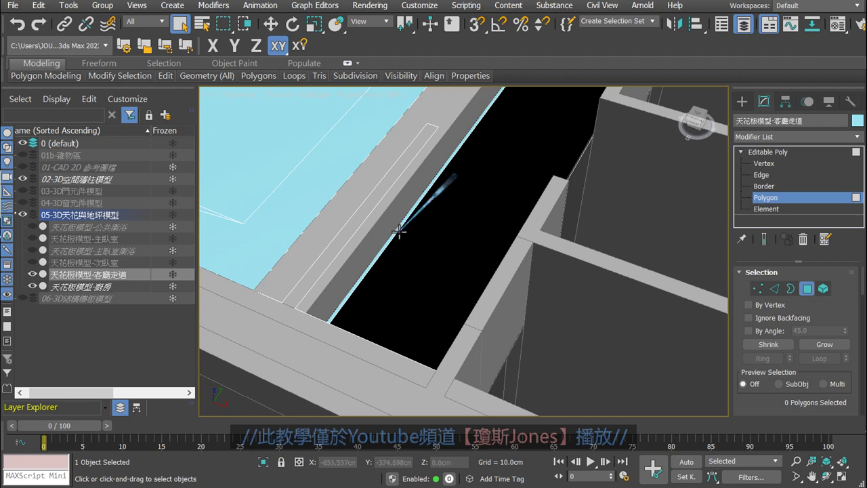
{"action": "scroll", "coordinate": [411, 229], "scroll_direction": "up", "scroll_amount": 2}
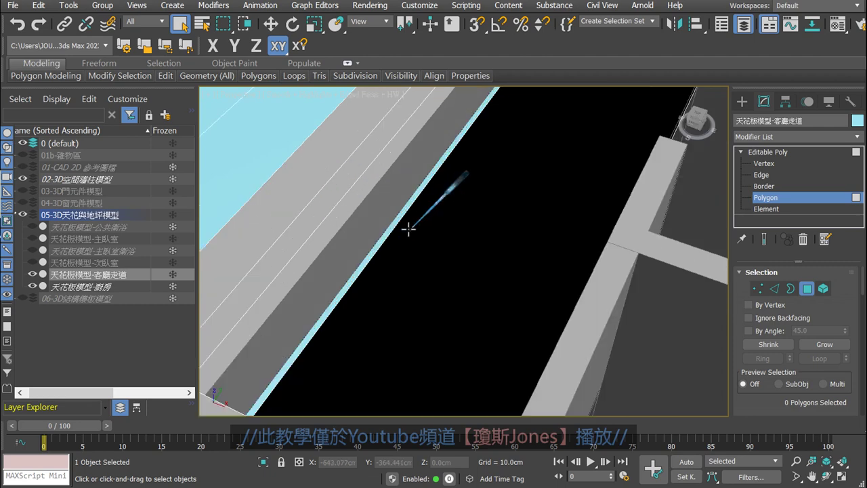
{"action": "scroll", "coordinate": [390, 229], "scroll_direction": "up", "scroll_amount": 1}
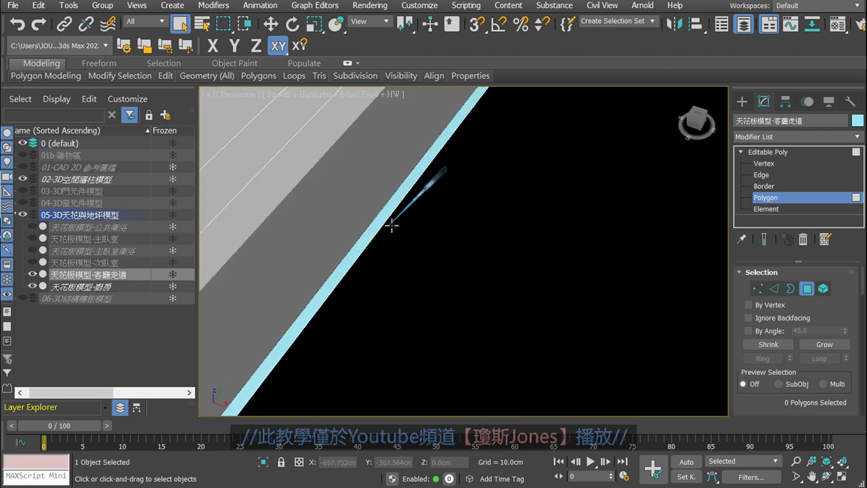
{"action": "scroll", "coordinate": [392, 226], "scroll_direction": "down", "scroll_amount": 3}
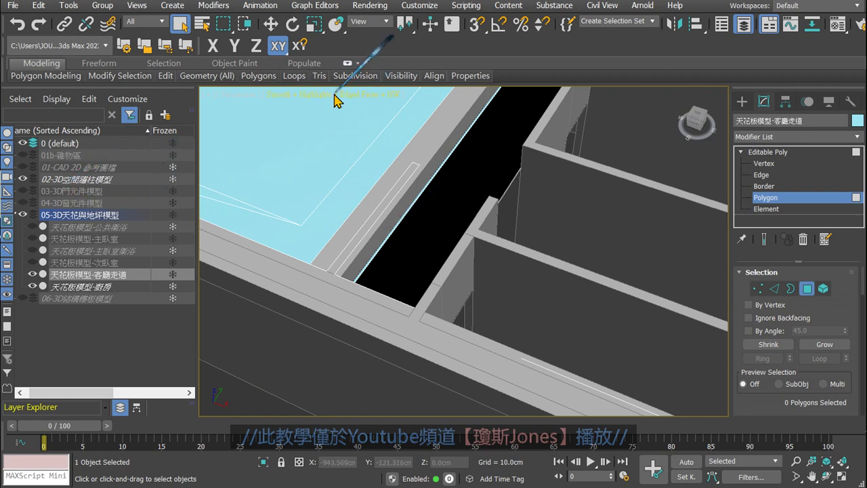
{"action": "mouse_move", "coordinate": [478, 149]}
{"action": "middle_mouse_down"}
{"action": "mouse_move", "coordinate": [297, 232]}
{"action": "mouse_move", "coordinate": [335, 283]}
{"action": "middle_mouse_up"}
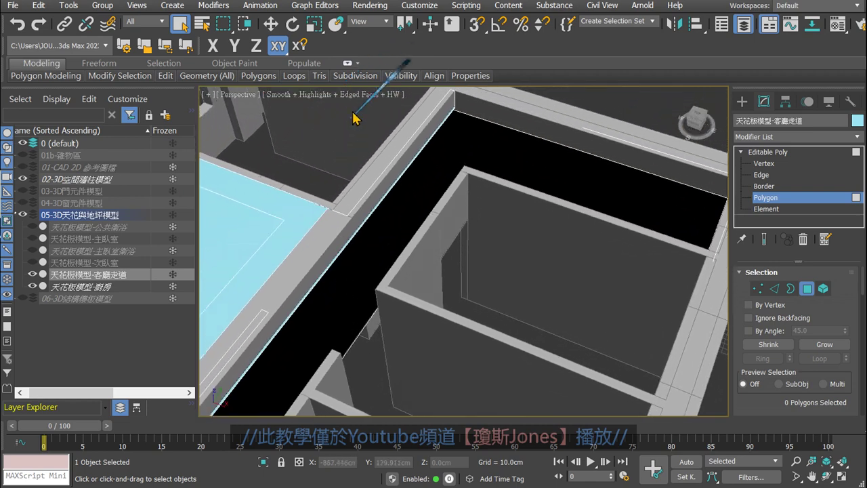
Set the perspective viewport to wireframe with edged faces
{"action": "left_click", "coordinate": [357, 98]}
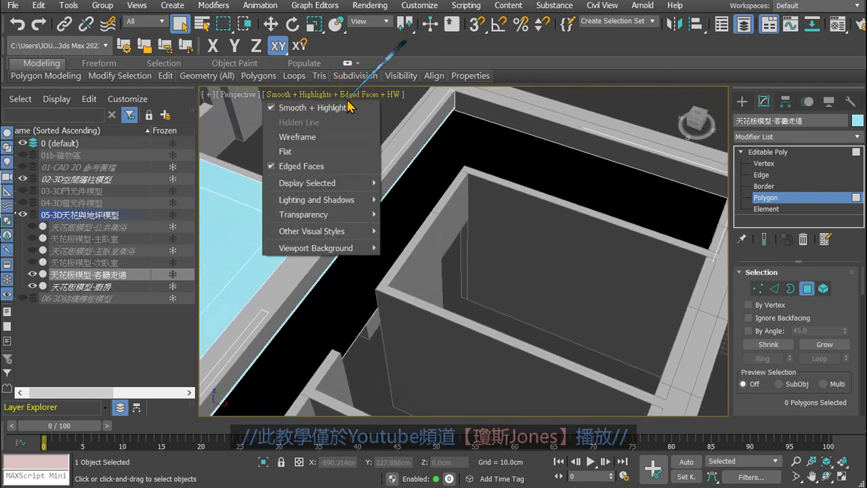
{"action": "left_click", "coordinate": [297, 137]}
{"action": "mouse_move", "coordinate": [459, 170]}
{"action": "middle_mouse_down"}
{"action": "mouse_move", "coordinate": [436, 252]}
{"action": "mouse_move", "coordinate": [468, 237]}
{"action": "mouse_move", "coordinate": [439, 228]}
{"action": "mouse_move", "coordinate": [443, 242]}
{"action": "middle_mouse_up"}
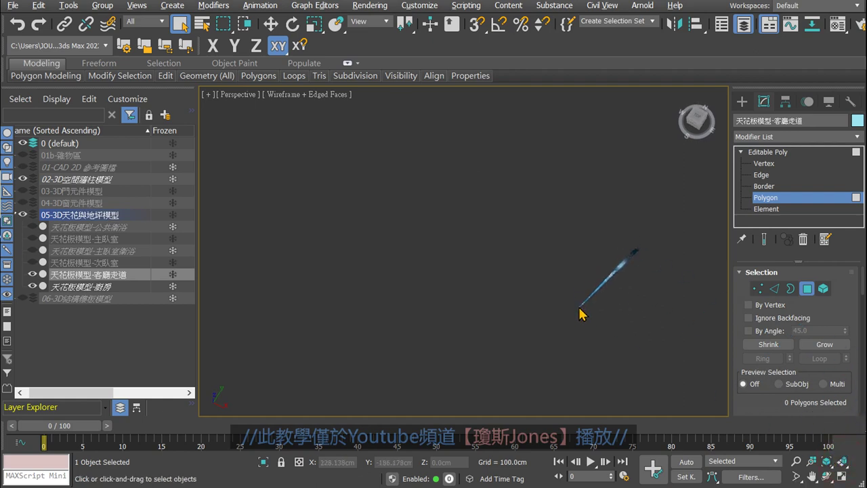
{"action": "scroll", "coordinate": [581, 308], "scroll_direction": "down", "scroll_amount": 5}
Return to whole-object Editable Poly editing and snap the view to a standard ViewCube angle
{"action": "left_click", "coordinate": [768, 151]}
{"action": "scroll", "coordinate": [598, 256], "scroll_direction": "down", "scroll_amount": 3}
{"action": "middle_click_drag", "start_coordinate": [596, 256], "coordinate": [561, 290], "text": "alt"}
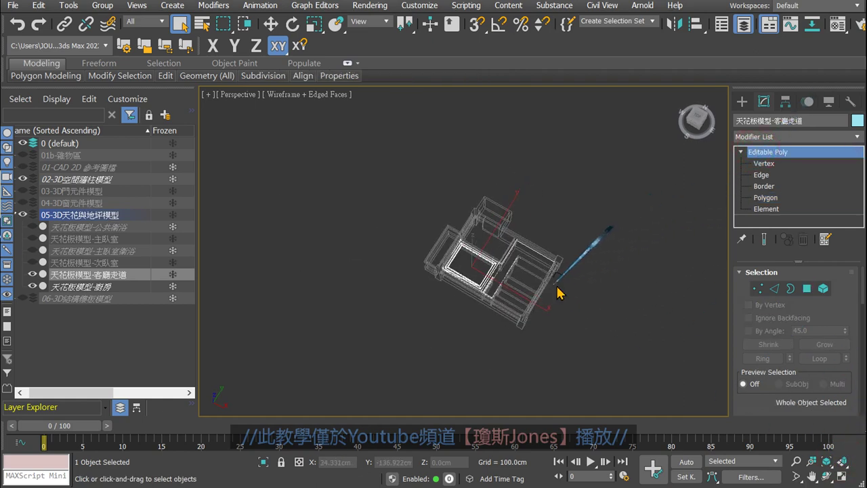
{"action": "left_click", "coordinate": [682, 97]}
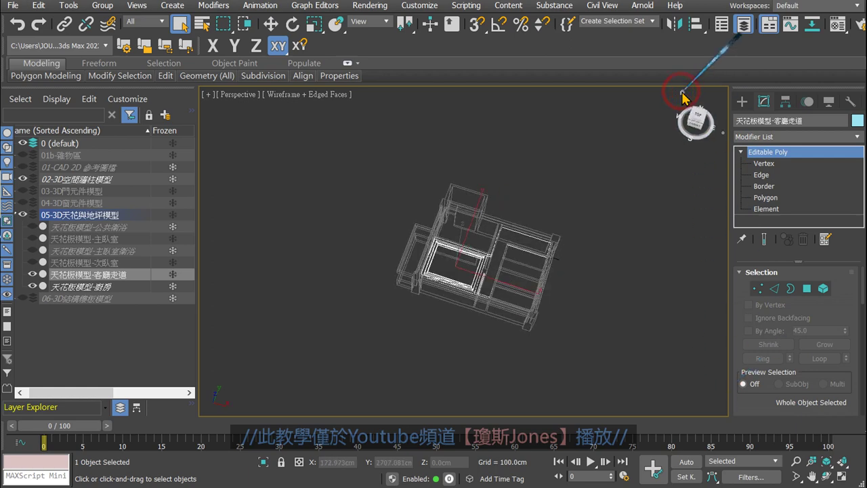
{"action": "scroll", "coordinate": [609, 260], "scroll_direction": "up", "scroll_amount": 3}
{"action": "scroll", "coordinate": [606, 258], "scroll_direction": "down", "scroll_amount": 2}
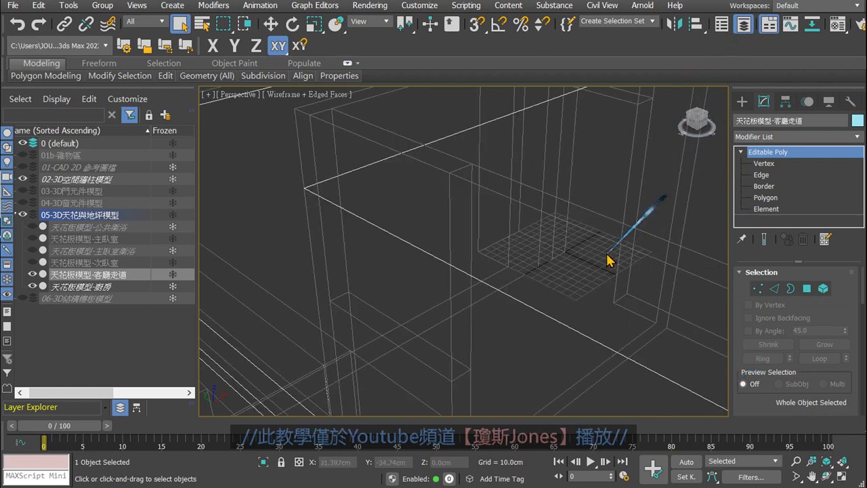
{"action": "scroll", "coordinate": [602, 254], "scroll_direction": "down", "scroll_amount": 2}
{"action": "scroll", "coordinate": [603, 256], "scroll_direction": "down", "scroll_amount": 2}
{"action": "scroll", "coordinate": [591, 239], "scroll_direction": "down", "scroll_amount": 1}
{"action": "scroll", "coordinate": [503, 265], "scroll_direction": "down", "scroll_amount": 1}
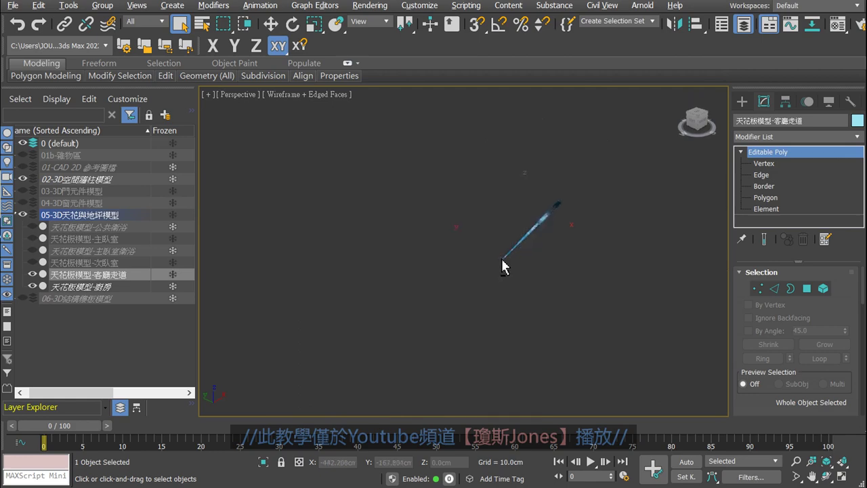
{"action": "scroll", "coordinate": [505, 267], "scroll_direction": "down", "scroll_amount": 2}
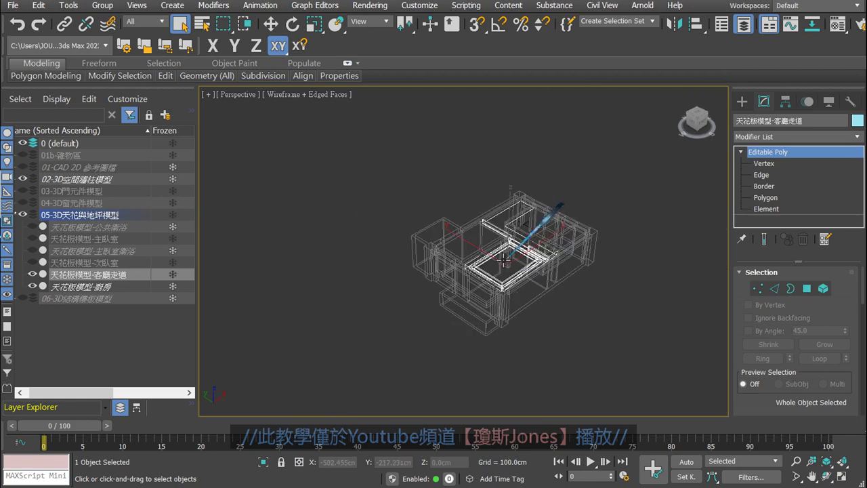
{"action": "scroll", "coordinate": [509, 265], "scroll_direction": "up", "scroll_amount": 2}
{"action": "middle_click_drag", "start_coordinate": [513, 262], "coordinate": [479, 269]}
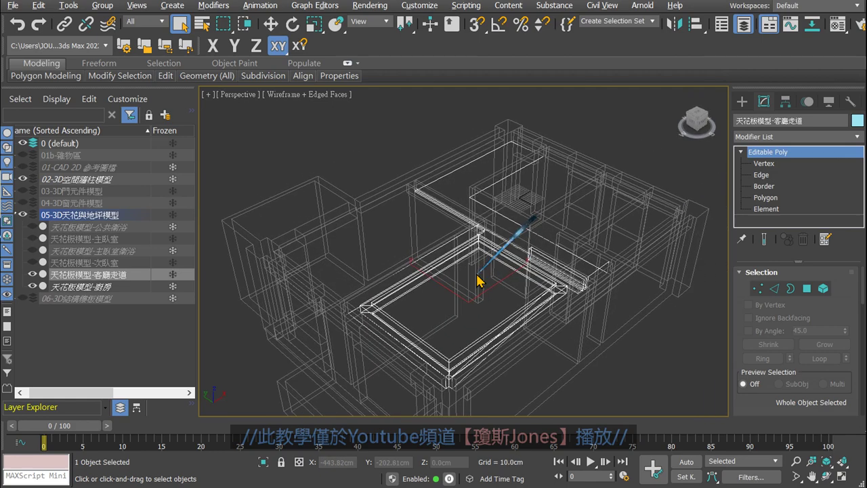
Switch to four viewports and maximize the Front view to check the slab height
{"action": "key", "text": "alt+w"}
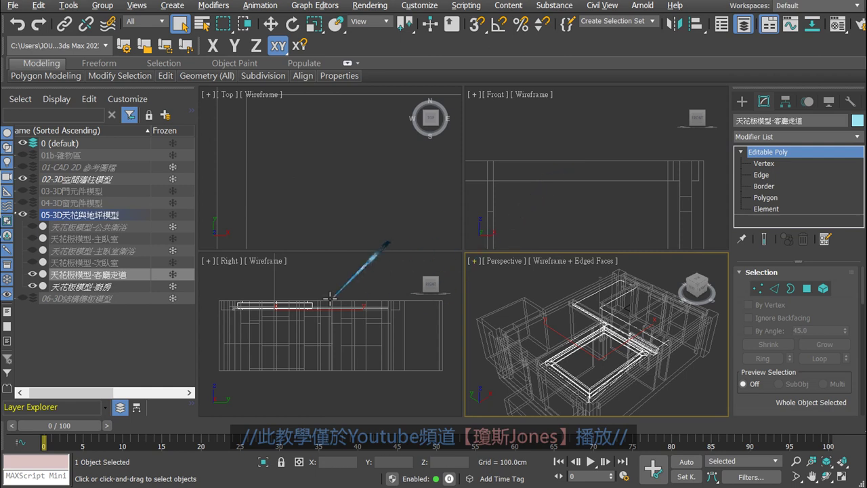
{"action": "middle_click", "coordinate": [505, 184]}
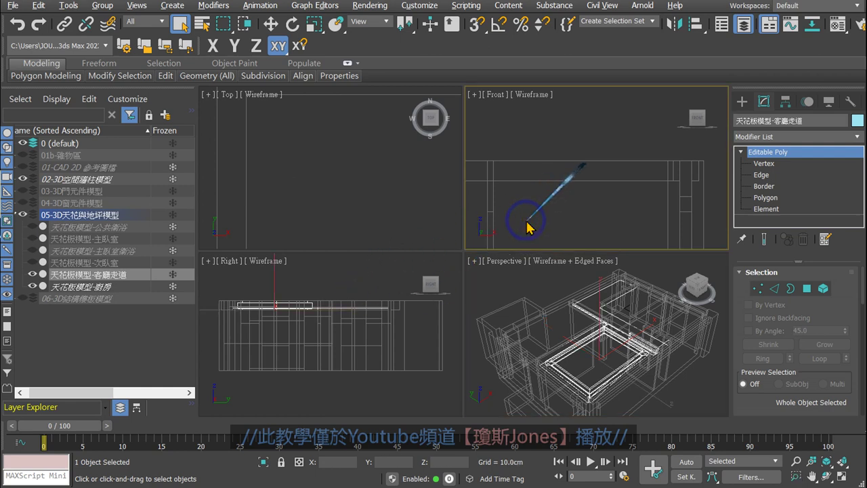
{"action": "key", "text": "alt+w"}
{"action": "scroll", "coordinate": [499, 246], "scroll_direction": "up", "scroll_amount": 2}
{"action": "mouse_move", "coordinate": [499, 246]}
{"action": "middle_mouse_down"}
{"action": "mouse_move", "coordinate": [466, 261]}
{"action": "mouse_move", "coordinate": [482, 256]}
{"action": "middle_mouse_up"}
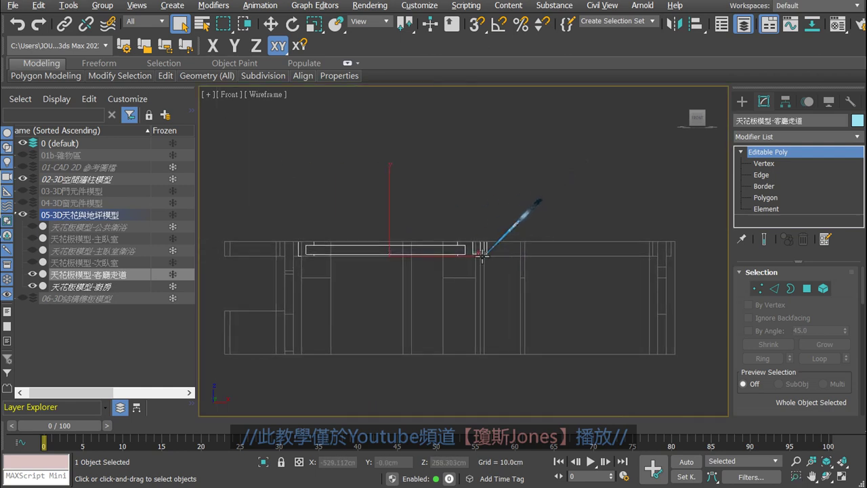
{"action": "scroll", "coordinate": [482, 256], "scroll_direction": "up", "scroll_amount": 2}
{"action": "scroll", "coordinate": [483, 265], "scroll_direction": "up", "scroll_amount": 2}
{"action": "scroll", "coordinate": [488, 267], "scroll_direction": "up", "scroll_amount": 2}
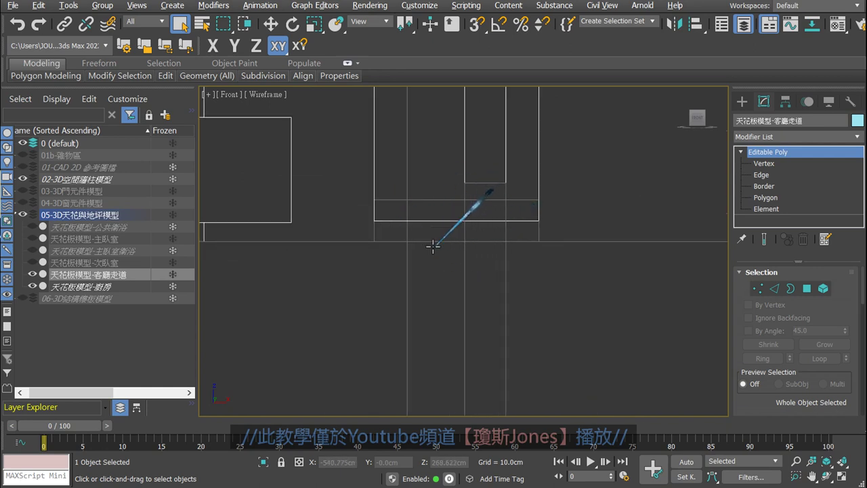
{"action": "scroll", "coordinate": [453, 279], "scroll_direction": "down", "scroll_amount": 2}
{"action": "scroll", "coordinate": [461, 281], "scroll_direction": "down", "scroll_amount": 2}
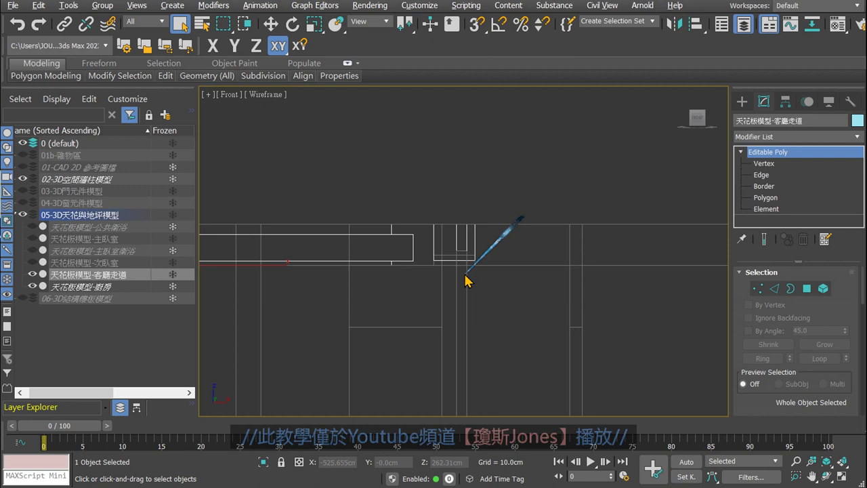
Restore the four-view layout and zoom the Top view
{"action": "key", "text": "alt+w"}
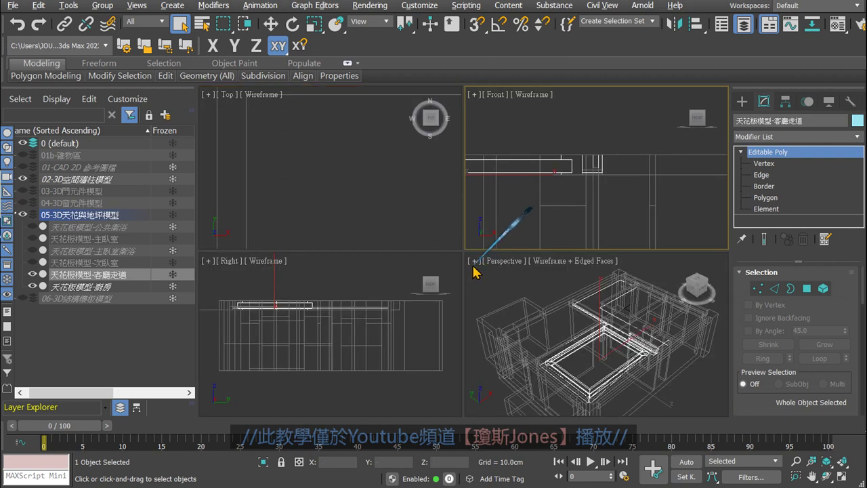
{"action": "scroll", "coordinate": [305, 206], "scroll_direction": "down", "scroll_amount": 2}
{"action": "scroll", "coordinate": [325, 196], "scroll_direction": "down", "scroll_amount": 2}
{"action": "scroll", "coordinate": [325, 183], "scroll_direction": "down", "scroll_amount": 1}
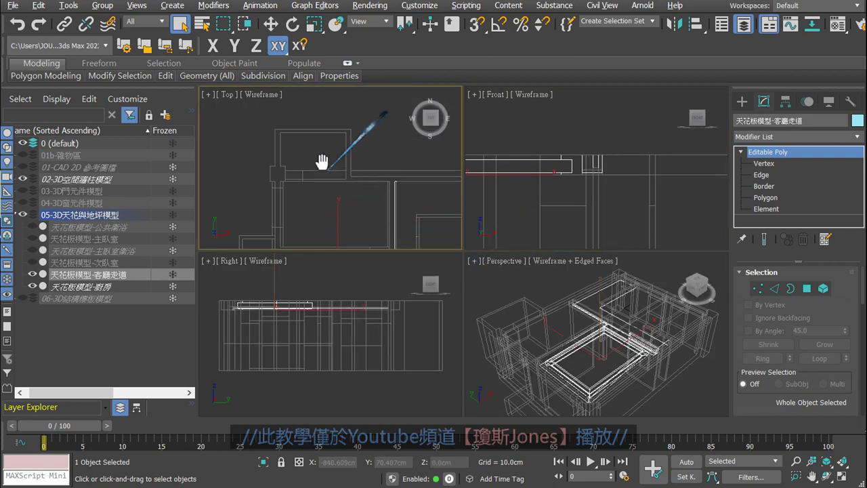
{"action": "scroll", "coordinate": [339, 203], "scroll_direction": "up", "scroll_amount": 2}
{"action": "scroll", "coordinate": [352, 203], "scroll_direction": "up", "scroll_amount": 2}
Enter Polygon level and select the ceiling polygons in the Top view
{"action": "scroll", "coordinate": [339, 170], "scroll_direction": "up", "scroll_amount": 2}
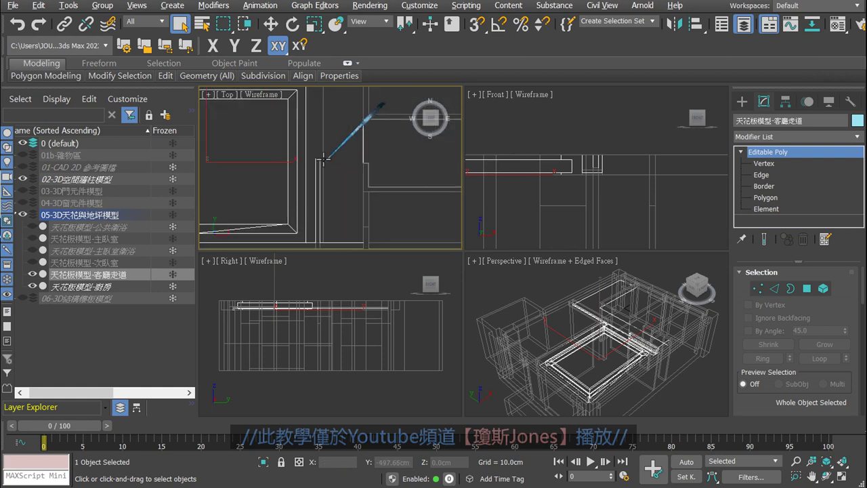
{"action": "scroll", "coordinate": [312, 139], "scroll_direction": "up", "scroll_amount": 1}
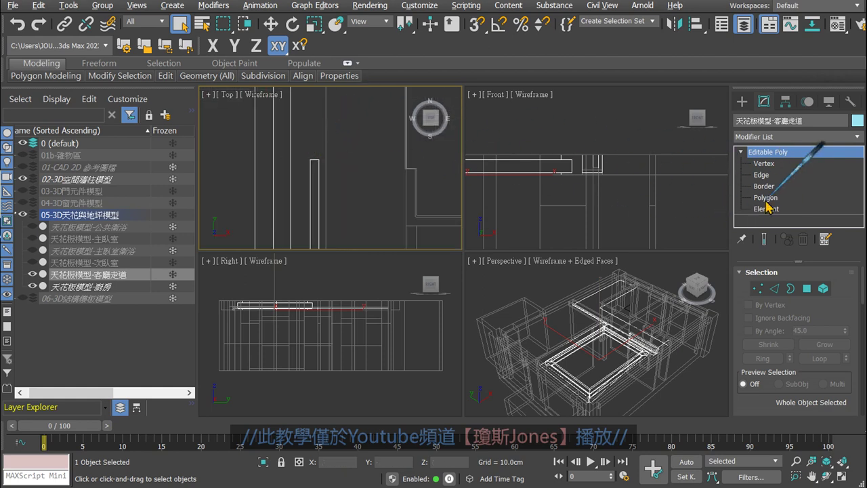
{"action": "left_click", "coordinate": [766, 200]}
{"action": "left_click", "coordinate": [313, 173]}
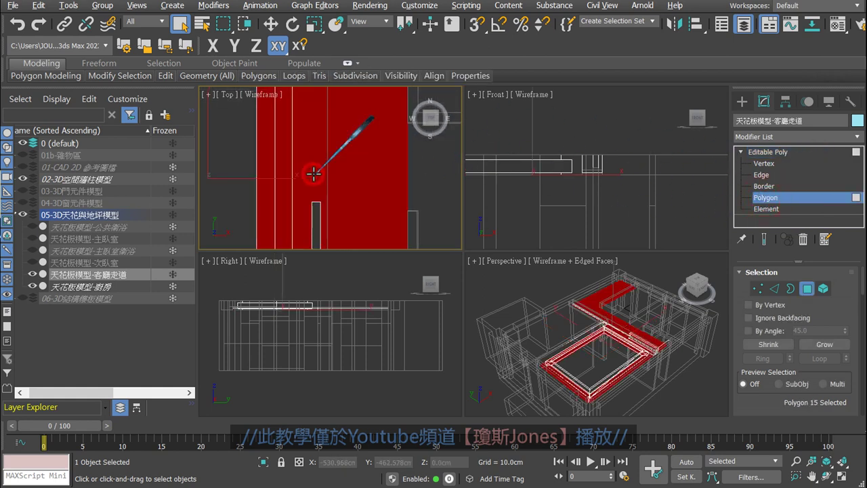
Zoom and pan the Front view to the joint, then maximize the Perspective view
{"action": "scroll", "coordinate": [613, 333], "scroll_direction": "up", "scroll_amount": 5}
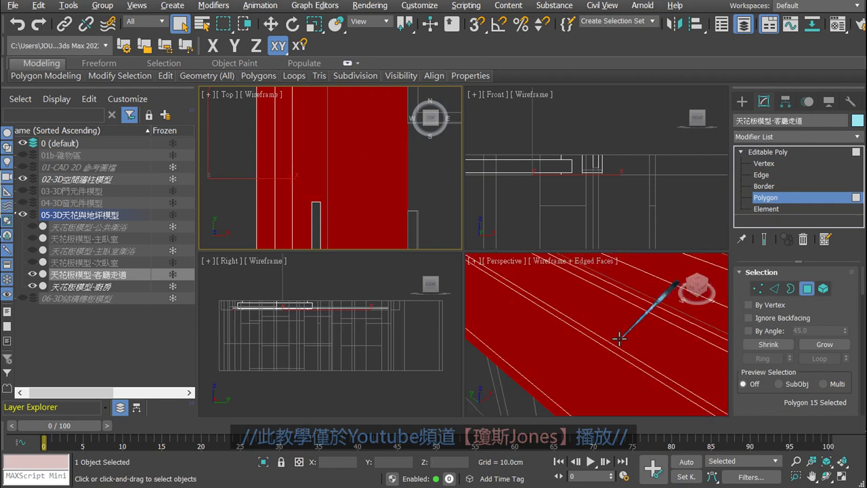
{"action": "scroll", "coordinate": [613, 333], "scroll_direction": "down", "scroll_amount": 2}
{"action": "scroll", "coordinate": [613, 333], "scroll_direction": "down", "scroll_amount": 2}
{"action": "scroll", "coordinate": [615, 336], "scroll_direction": "up", "scroll_amount": 3}
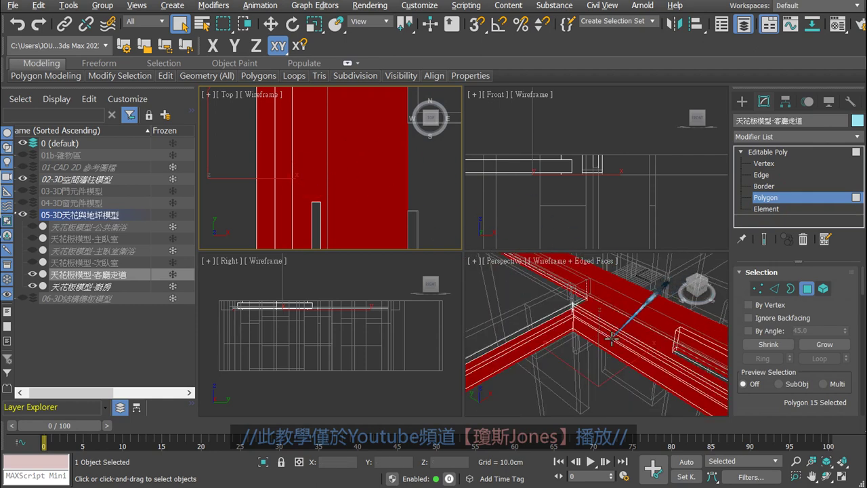
{"action": "scroll", "coordinate": [571, 187], "scroll_direction": "up", "scroll_amount": 1}
{"action": "scroll", "coordinate": [562, 179], "scroll_direction": "up", "scroll_amount": 1}
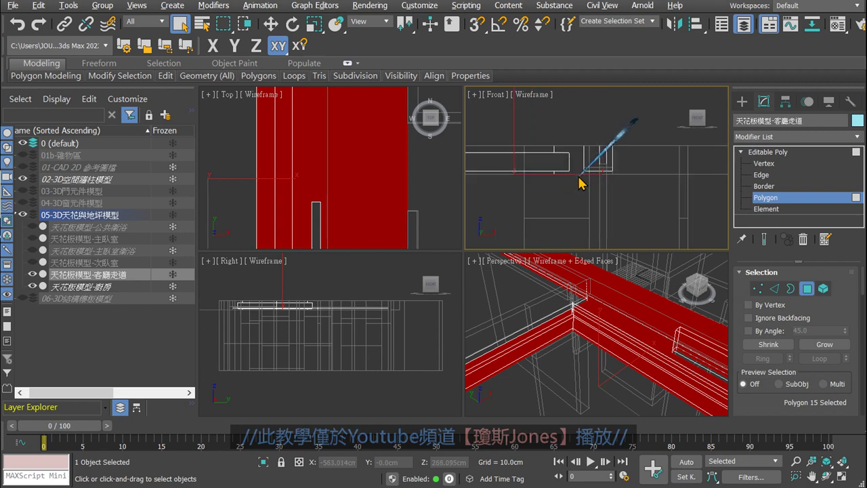
{"action": "scroll", "coordinate": [552, 174], "scroll_direction": "up", "scroll_amount": 1}
{"action": "scroll", "coordinate": [549, 171], "scroll_direction": "up", "scroll_amount": 1}
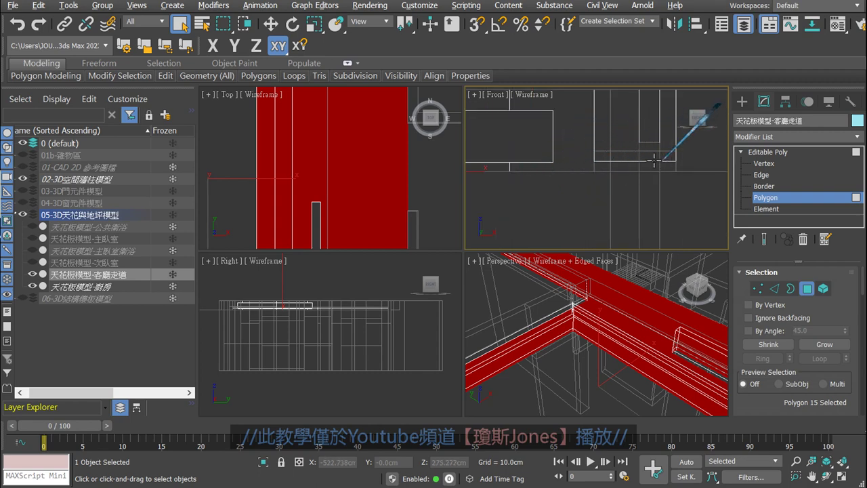
{"action": "middle_click_drag", "start_coordinate": [612, 132], "coordinate": [543, 149]}
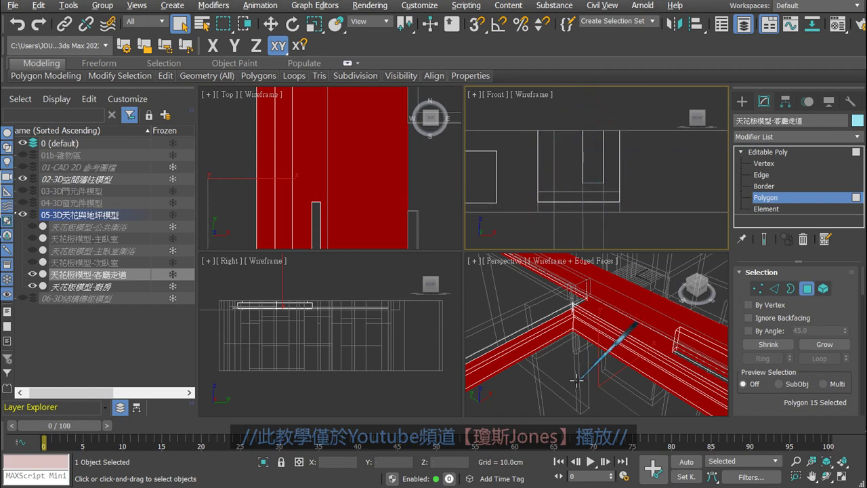
{"action": "key", "text": "alt+w"}
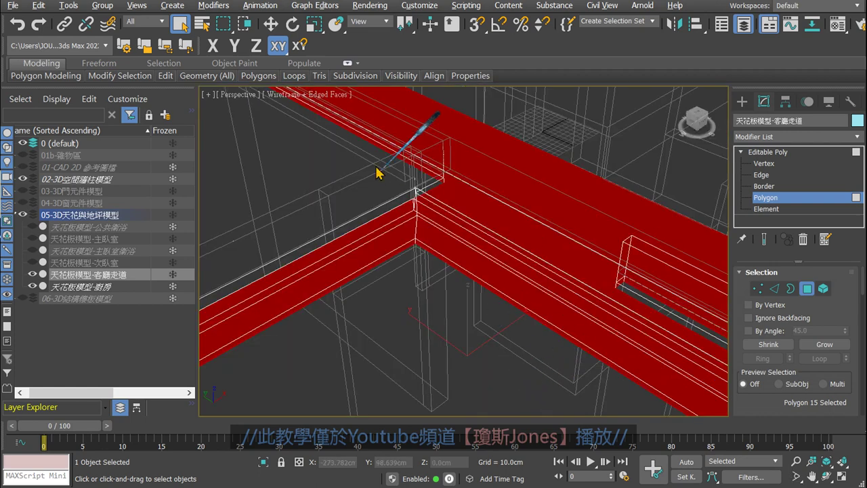
Switch the viewport shading to Smooth + Highlights
{"action": "left_click", "coordinate": [313, 95]}
{"action": "left_click", "coordinate": [313, 107]}
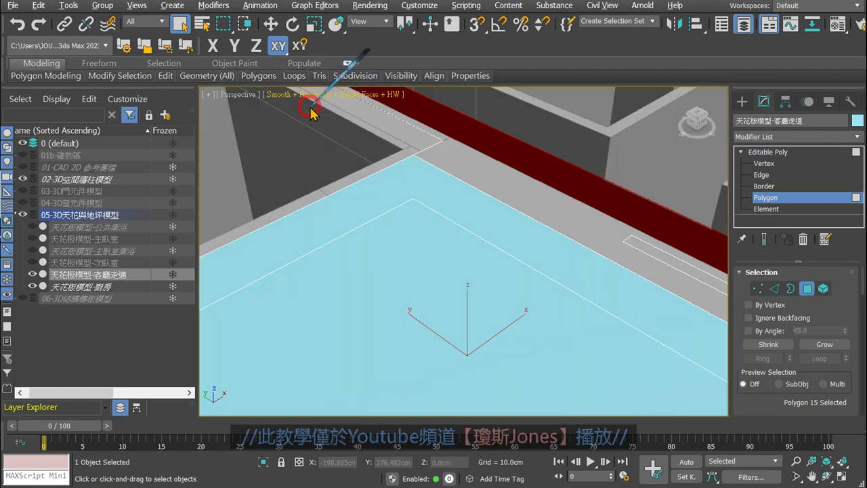
{"action": "scroll", "coordinate": [503, 213], "scroll_direction": "up", "scroll_amount": 3}
{"action": "mouse_move", "coordinate": [483, 229]}
{"action": "middle_mouse_down"}
{"action": "mouse_move", "coordinate": [392, 252]}
{"action": "mouse_move", "coordinate": [406, 228]}
{"action": "mouse_move", "coordinate": [488, 252]}
{"action": "mouse_move", "coordinate": [435, 240]}
{"action": "mouse_move", "coordinate": [435, 224]}
{"action": "mouse_move", "coordinate": [456, 194]}
{"action": "mouse_move", "coordinate": [456, 261]}
{"action": "mouse_move", "coordinate": [519, 282]}
{"action": "mouse_move", "coordinate": [517, 263]}
{"action": "middle_mouse_up"}
Orbit and zoom around the corridor walls and ceiling faces to inspect them
{"action": "scroll", "coordinate": [519, 283], "scroll_direction": "up", "scroll_amount": 3}
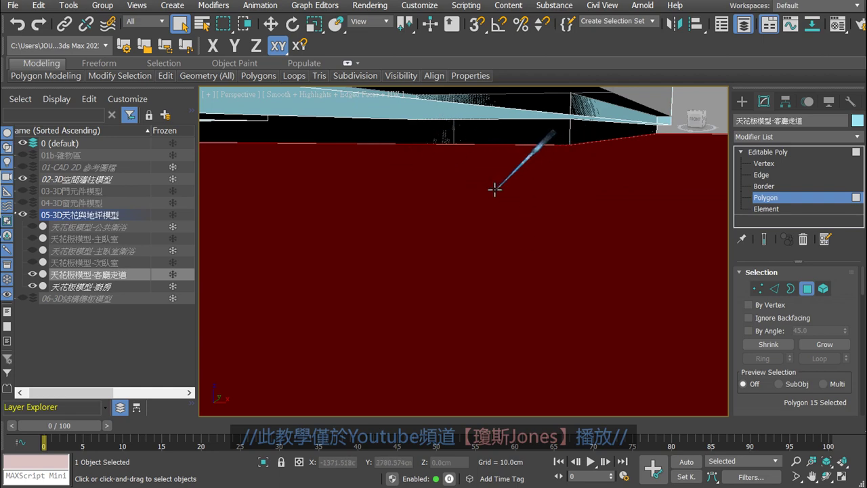
{"action": "middle_click_drag", "start_coordinate": [494, 189], "coordinate": [483, 193], "text": "alt"}
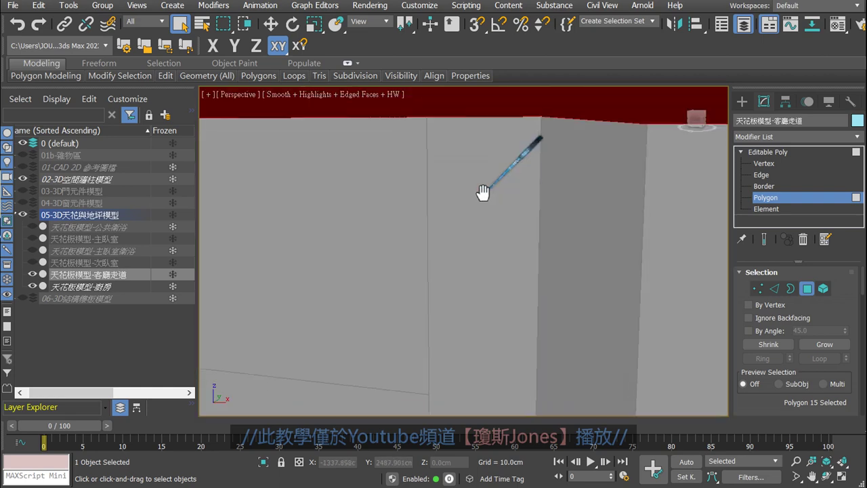
{"action": "scroll", "coordinate": [486, 187], "scroll_direction": "down", "scroll_amount": 2}
{"action": "scroll", "coordinate": [495, 190], "scroll_direction": "down", "scroll_amount": 5}
{"action": "scroll", "coordinate": [501, 199], "scroll_direction": "down", "scroll_amount": 4}
{"action": "scroll", "coordinate": [508, 206], "scroll_direction": "up", "scroll_amount": 3}
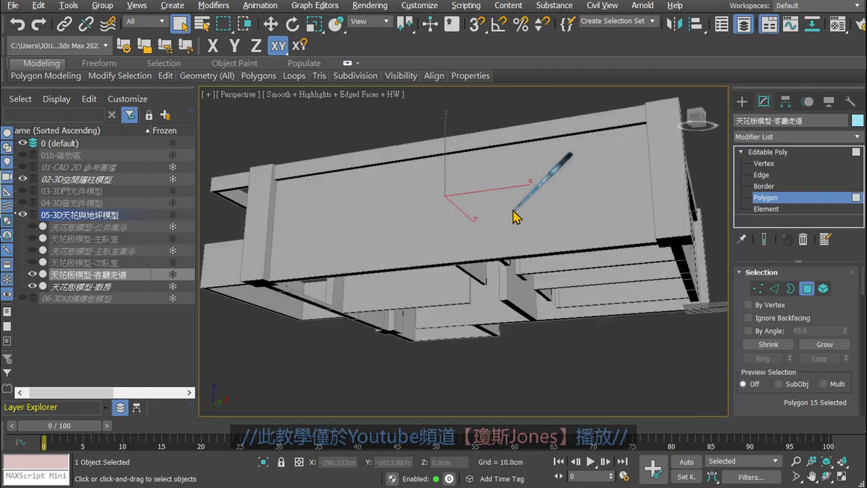
{"action": "scroll", "coordinate": [513, 210], "scroll_direction": "up", "scroll_amount": 3}
{"action": "scroll", "coordinate": [513, 200], "scroll_direction": "up", "scroll_amount": 2}
{"action": "scroll", "coordinate": [514, 193], "scroll_direction": "up", "scroll_amount": 2}
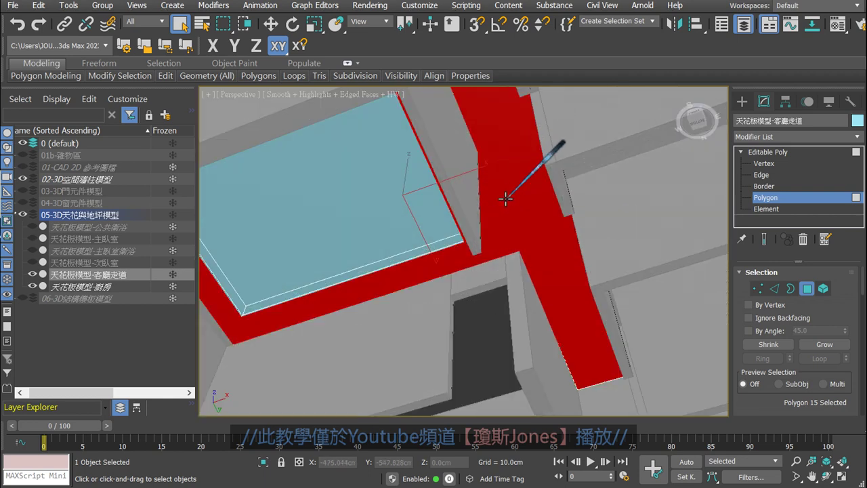
{"action": "scroll", "coordinate": [517, 179], "scroll_direction": "down", "scroll_amount": 5}
{"action": "scroll", "coordinate": [505, 180], "scroll_direction": "up", "scroll_amount": 7}
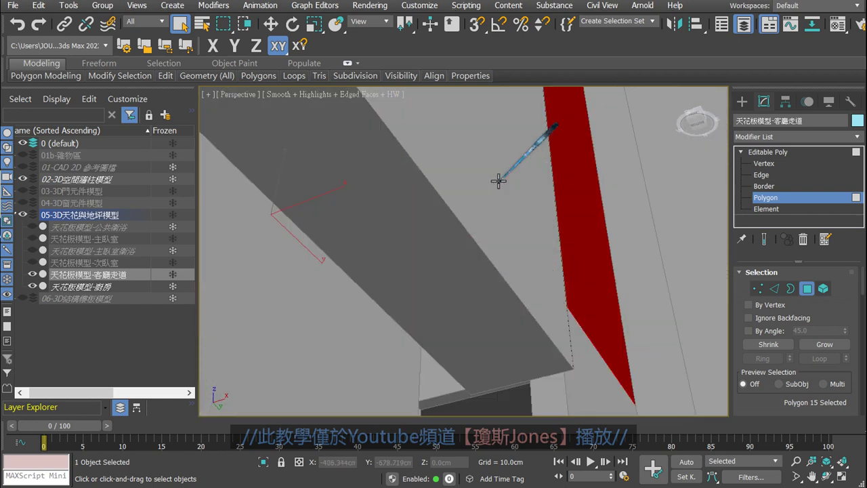
{"action": "scroll", "coordinate": [508, 168], "scroll_direction": "down", "scroll_amount": 3}
{"action": "scroll", "coordinate": [513, 188], "scroll_direction": "down", "scroll_amount": 2}
{"action": "scroll", "coordinate": [499, 231], "scroll_direction": "down", "scroll_amount": 3}
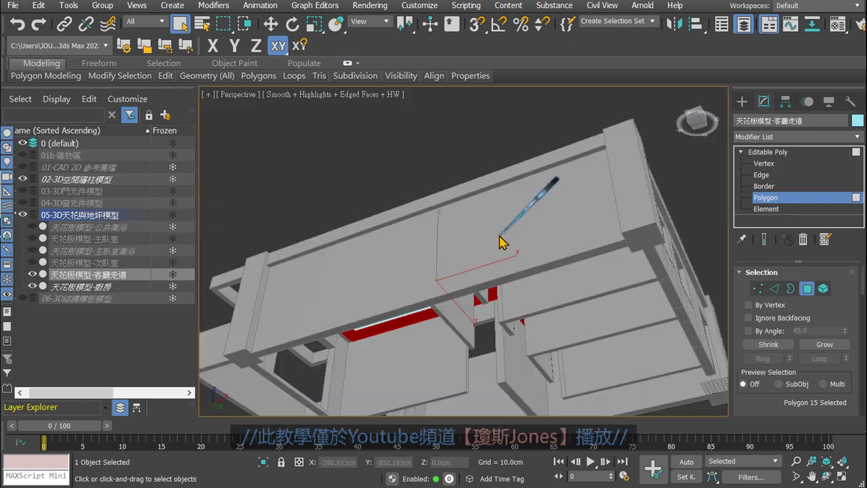
{"action": "scroll", "coordinate": [499, 237], "scroll_direction": "up", "scroll_amount": 2}
{"action": "scroll", "coordinate": [499, 231], "scroll_direction": "down", "scroll_amount": 3}
{"action": "scroll", "coordinate": [499, 229], "scroll_direction": "up", "scroll_amount": 2}
{"action": "scroll", "coordinate": [497, 264], "scroll_direction": "up", "scroll_amount": 2}
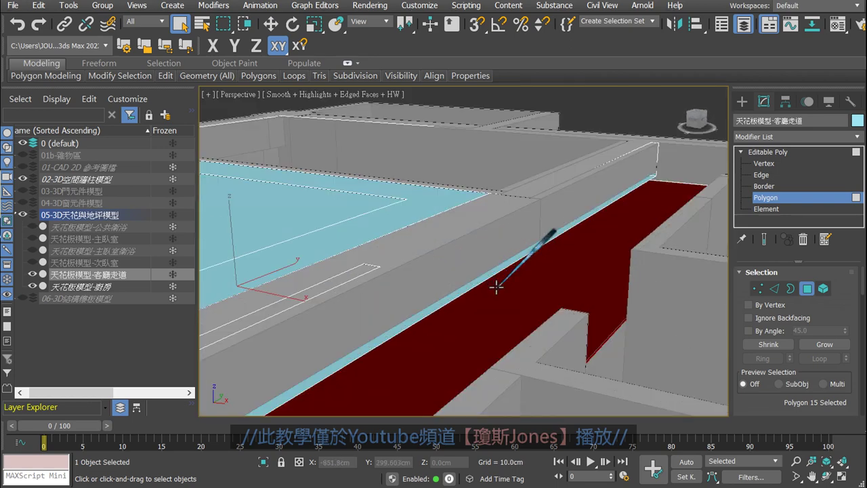
{"action": "scroll", "coordinate": [514, 290], "scroll_direction": "up", "scroll_amount": 2}
{"action": "scroll", "coordinate": [522, 290], "scroll_direction": "up", "scroll_amount": 2}
{"action": "scroll", "coordinate": [523, 283], "scroll_direction": "down", "scroll_amount": 2}
{"action": "scroll", "coordinate": [515, 291], "scroll_direction": "down", "scroll_amount": 2}
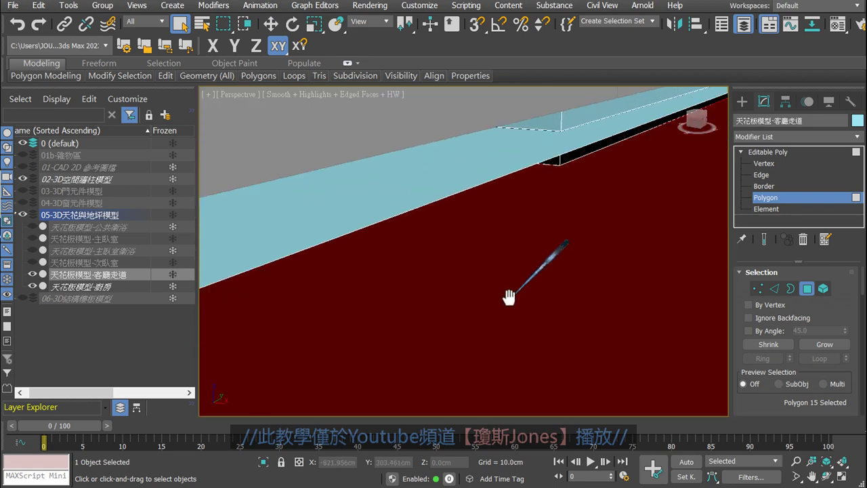
{"action": "scroll", "coordinate": [508, 282], "scroll_direction": "down", "scroll_amount": 2}
{"action": "scroll", "coordinate": [509, 269], "scroll_direction": "up", "scroll_amount": 3}
{"action": "scroll", "coordinate": [517, 257], "scroll_direction": "up", "scroll_amount": 1}
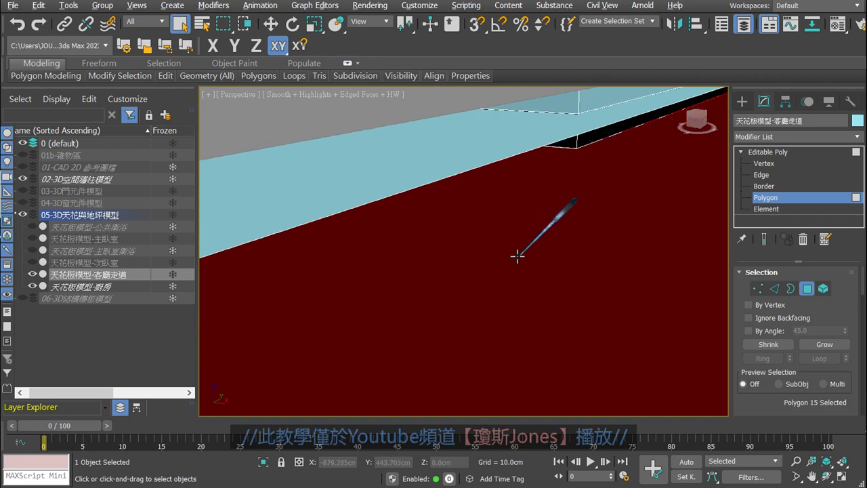
{"action": "scroll", "coordinate": [518, 254], "scroll_direction": "down", "scroll_amount": 1}
{"action": "scroll", "coordinate": [518, 249], "scroll_direction": "down", "scroll_amount": 2}
{"action": "scroll", "coordinate": [519, 245], "scroll_direction": "down", "scroll_amount": 2}
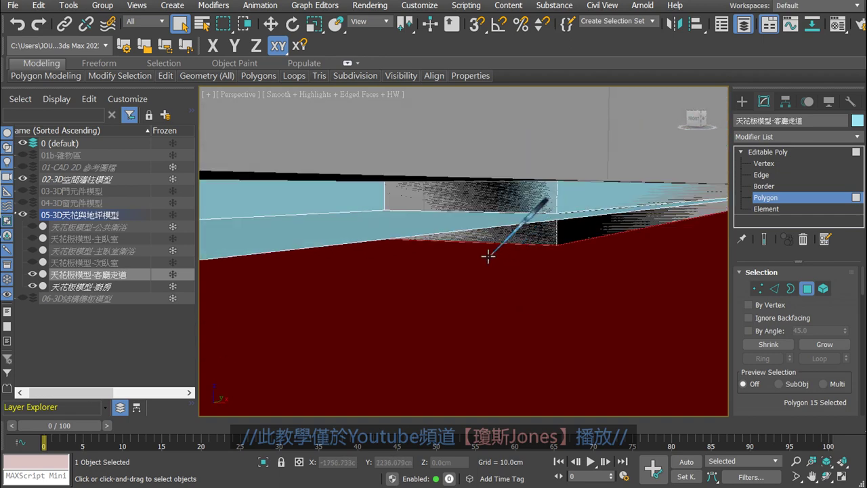
Ctrl-add the cyan side face, growing the polygon selection from 15 to 34 faces
{"action": "middle_click_drag", "start_coordinate": [488, 256], "coordinate": [540, 219]}
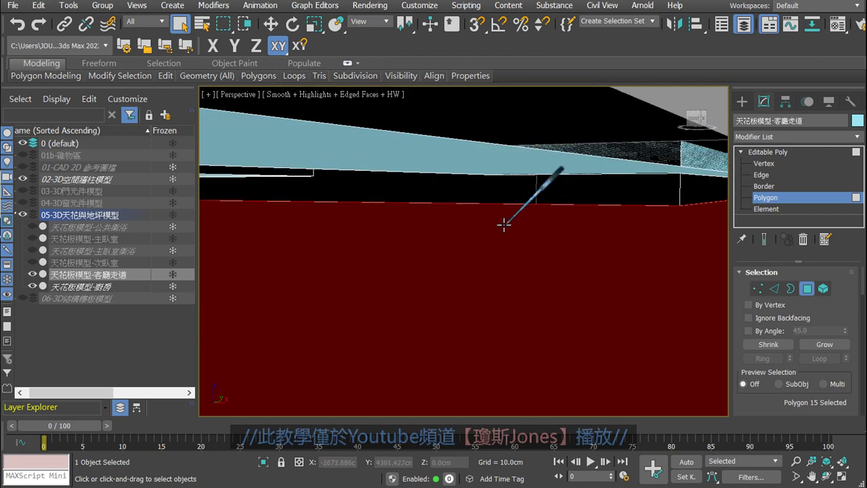
{"action": "middle_click_drag", "start_coordinate": [504, 223], "coordinate": [505, 212]}
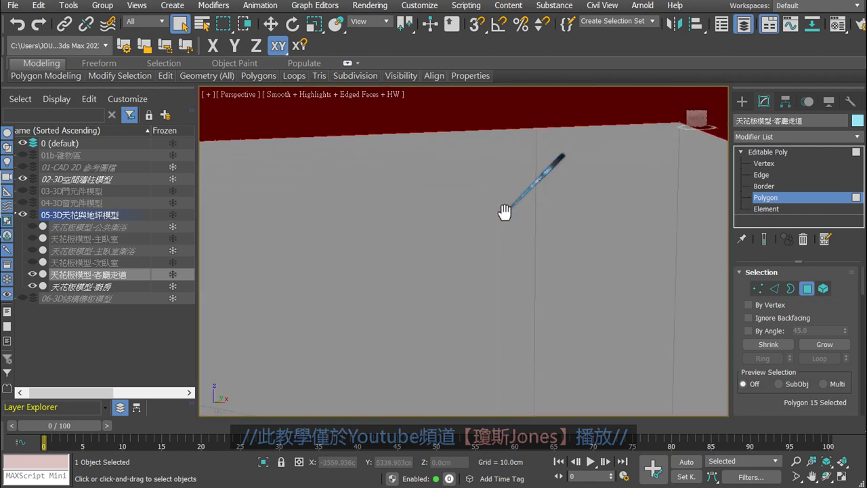
{"action": "middle_click_drag", "start_coordinate": [479, 107], "coordinate": [509, 192]}
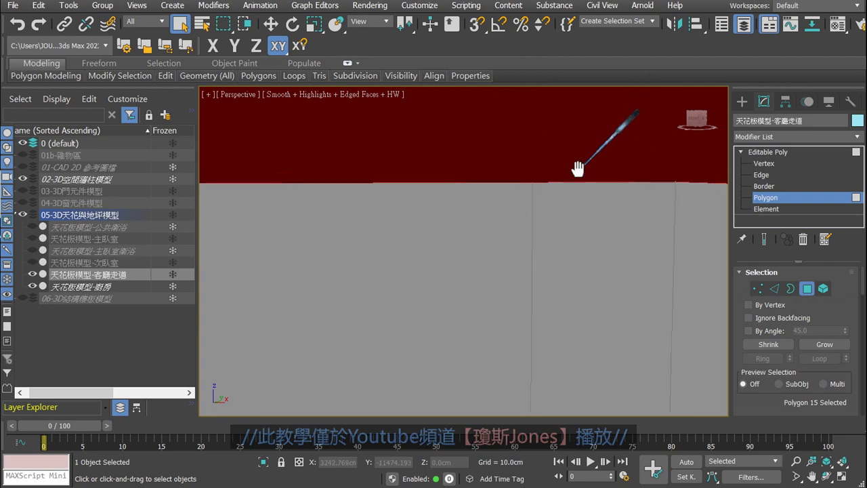
{"action": "scroll", "coordinate": [602, 139], "scroll_direction": "down", "scroll_amount": 3}
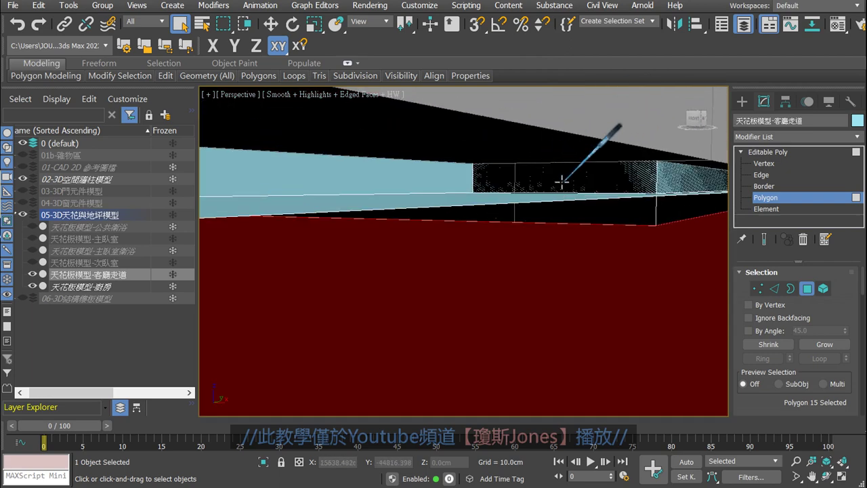
{"action": "middle_click_drag", "start_coordinate": [561, 163], "coordinate": [562, 184]}
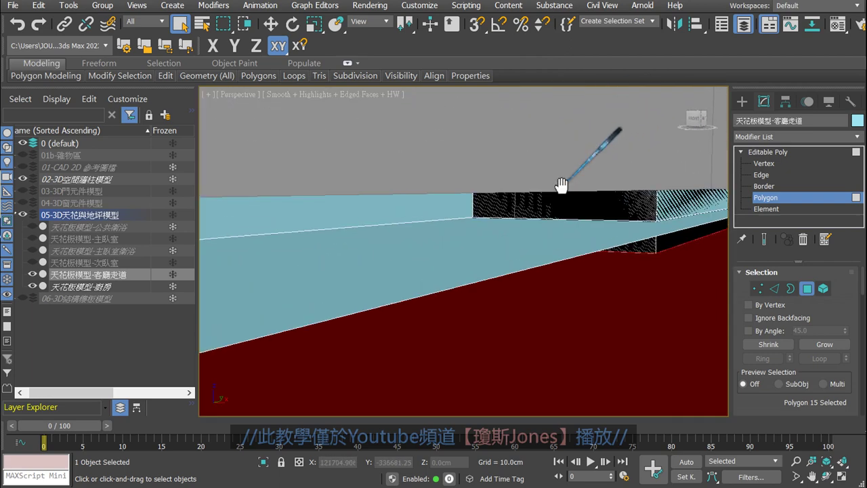
{"action": "left_click", "coordinate": [512, 250]}
{"action": "mouse_move", "coordinate": [508, 248]}
{"action": "middle_mouse_down"}
{"action": "mouse_move", "coordinate": [722, 237]}
{"action": "mouse_move", "coordinate": [569, 260]}
{"action": "middle_mouse_up"}
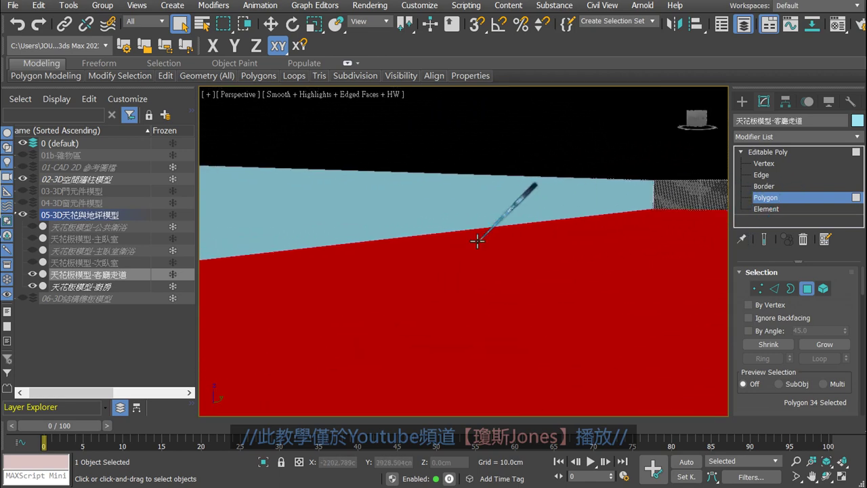
Deselect all polygons by clicking empty viewport space beneath the corridor ceiling frame
{"action": "scroll", "coordinate": [586, 256], "scroll_direction": "up", "scroll_amount": 5}
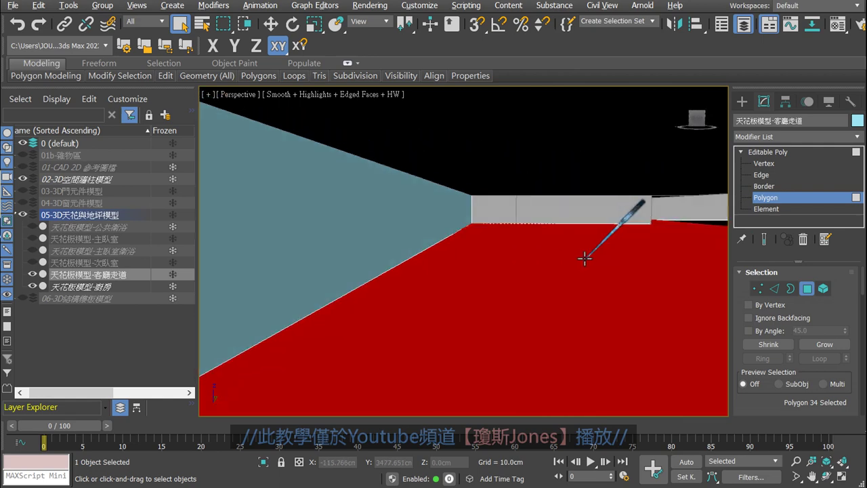
{"action": "mouse_move", "coordinate": [590, 255]}
{"action": "middle_mouse_down"}
{"action": "mouse_move", "coordinate": [368, 265]}
{"action": "mouse_move", "coordinate": [511, 254]}
{"action": "mouse_move", "coordinate": [512, 155]}
{"action": "mouse_move", "coordinate": [475, 255]}
{"action": "mouse_move", "coordinate": [395, 284]}
{"action": "mouse_move", "coordinate": [236, 262]}
{"action": "mouse_move", "coordinate": [126, 264]}
{"action": "mouse_move", "coordinate": [287, 267]}
{"action": "mouse_move", "coordinate": [286, 248]}
{"action": "mouse_move", "coordinate": [342, 264]}
{"action": "mouse_move", "coordinate": [369, 223]}
{"action": "middle_mouse_up"}
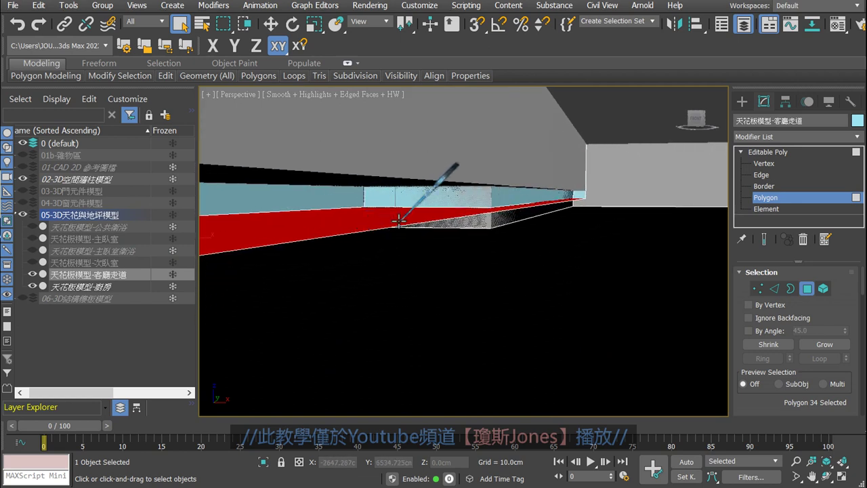
{"action": "left_click", "coordinate": [399, 220]}
{"action": "mouse_move", "coordinate": [407, 229]}
{"action": "middle_mouse_down"}
{"action": "mouse_move", "coordinate": [385, 261]}
{"action": "mouse_move", "coordinate": [410, 205]}
{"action": "mouse_move", "coordinate": [515, 192]}
{"action": "mouse_move", "coordinate": [494, 211]}
{"action": "mouse_move", "coordinate": [356, 246]}
{"action": "middle_mouse_up"}
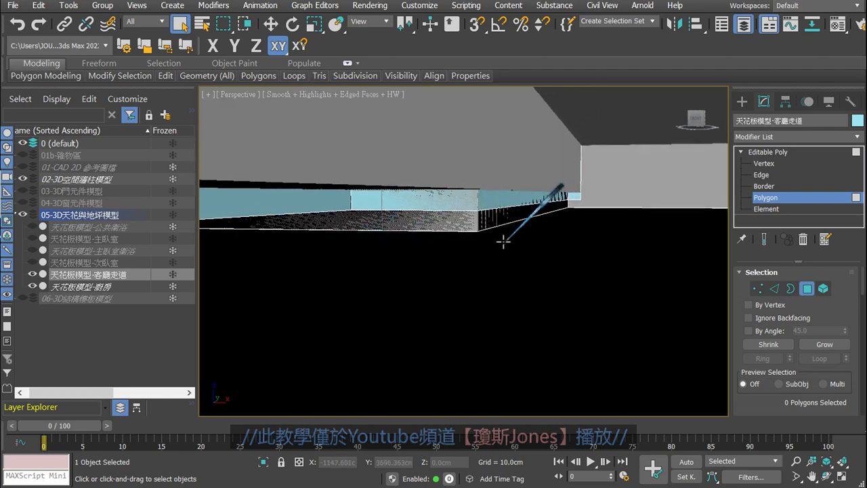
Try selecting faces on the frame's right end and the box's left side, then clear them
{"action": "scroll", "coordinate": [494, 225], "scroll_direction": "up", "scroll_amount": 2}
{"action": "left_click", "coordinate": [488, 220]}
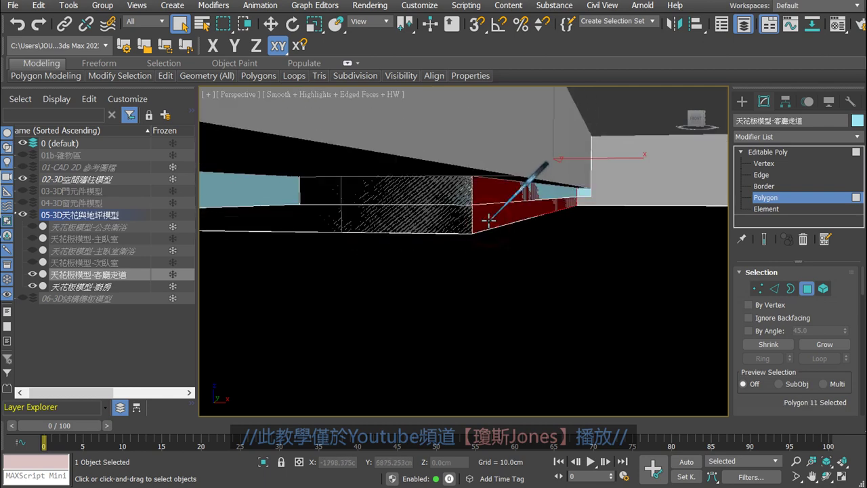
{"action": "left_click", "coordinate": [526, 237]}
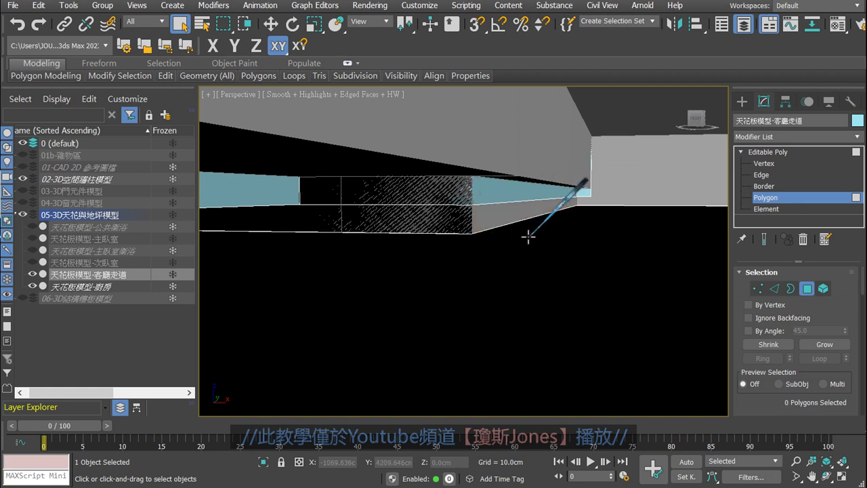
{"action": "left_click", "coordinate": [437, 209]}
{"action": "left_click", "coordinate": [478, 232]}
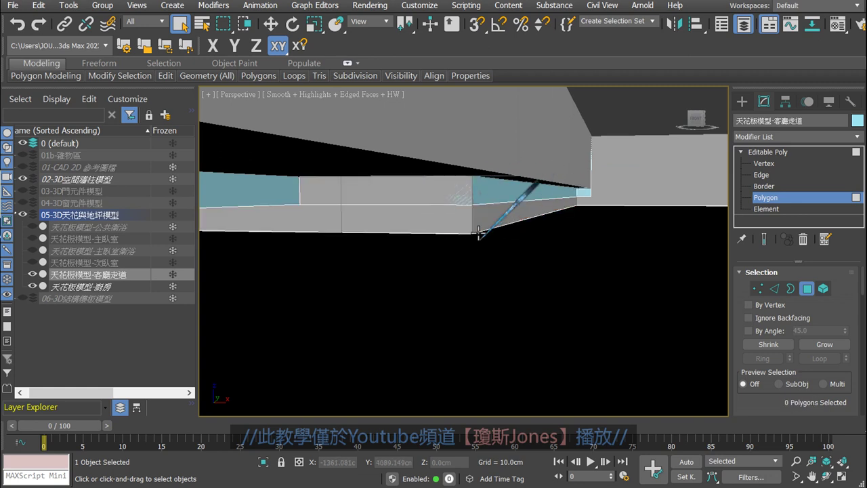
{"action": "left_click", "coordinate": [488, 194]}
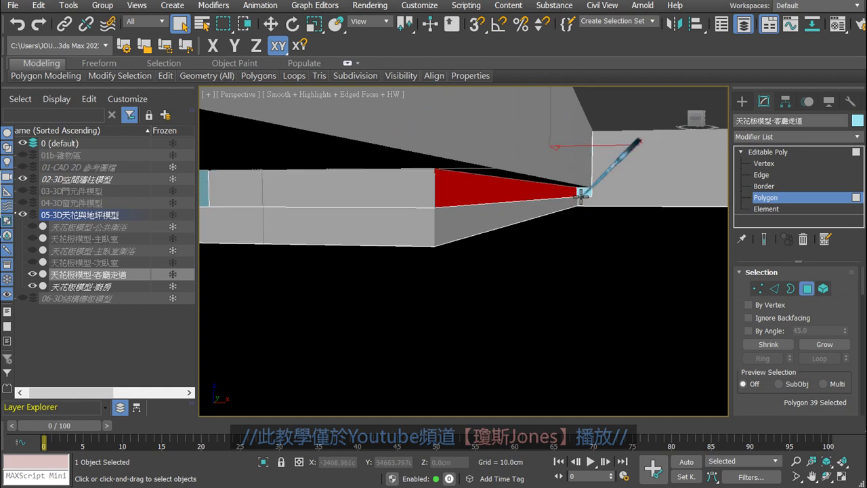
{"action": "scroll", "coordinate": [579, 199], "scroll_direction": "up", "scroll_amount": 3}
{"action": "left_click", "coordinate": [587, 195]}
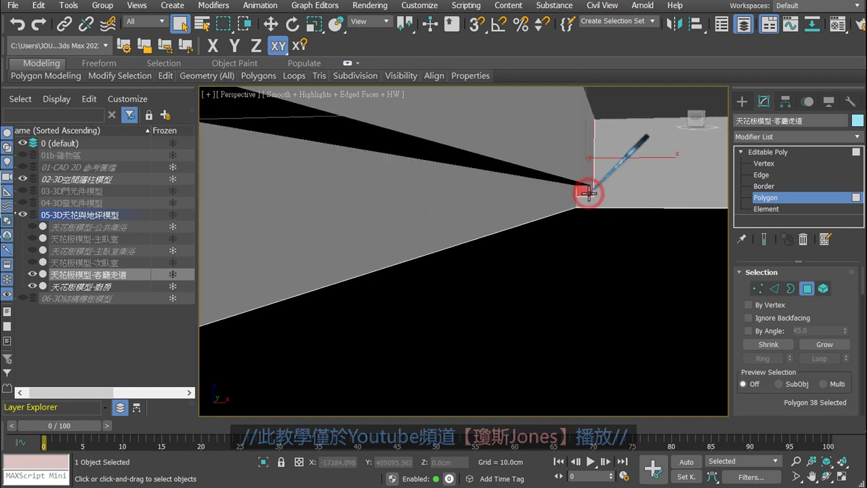
{"action": "scroll", "coordinate": [596, 224], "scroll_direction": "down", "scroll_amount": 3}
{"action": "mouse_move", "coordinate": [466, 245]}
{"action": "middle_mouse_down"}
{"action": "mouse_move", "coordinate": [521, 202]}
{"action": "mouse_move", "coordinate": [523, 175]}
{"action": "mouse_move", "coordinate": [517, 221]}
{"action": "mouse_move", "coordinate": [532, 218]}
{"action": "mouse_move", "coordinate": [522, 200]}
{"action": "mouse_move", "coordinate": [505, 226]}
{"action": "mouse_move", "coordinate": [495, 194]}
{"action": "mouse_move", "coordinate": [423, 194]}
{"action": "mouse_move", "coordinate": [433, 231]}
{"action": "middle_mouse_up"}
{"action": "scroll", "coordinate": [512, 190], "scroll_direction": "up", "scroll_amount": 4}
Delete the blue face from the corridor ceiling frame, then view the room layout from above
{"action": "left_click", "coordinate": [504, 226]}
{"action": "key", "text": "Delete"}
{"action": "middle_click_drag", "start_coordinate": [482, 197], "coordinate": [504, 207], "text": "alt"}
{"action": "scroll", "coordinate": [503, 207], "scroll_direction": "down", "scroll_amount": 5}
{"action": "mouse_move", "coordinate": [563, 184]}
{"action": "middle_mouse_down", "text": "alt"}
{"action": "mouse_move", "coordinate": [515, 253]}
{"action": "mouse_move", "coordinate": [478, 206]}
{"action": "mouse_move", "coordinate": [483, 197]}
{"action": "middle_mouse_up", "text": "alt"}
{"action": "scroll", "coordinate": [515, 254], "scroll_direction": "up", "scroll_amount": 3}
{"action": "scroll", "coordinate": [547, 207], "scroll_direction": "up", "scroll_amount": 3}
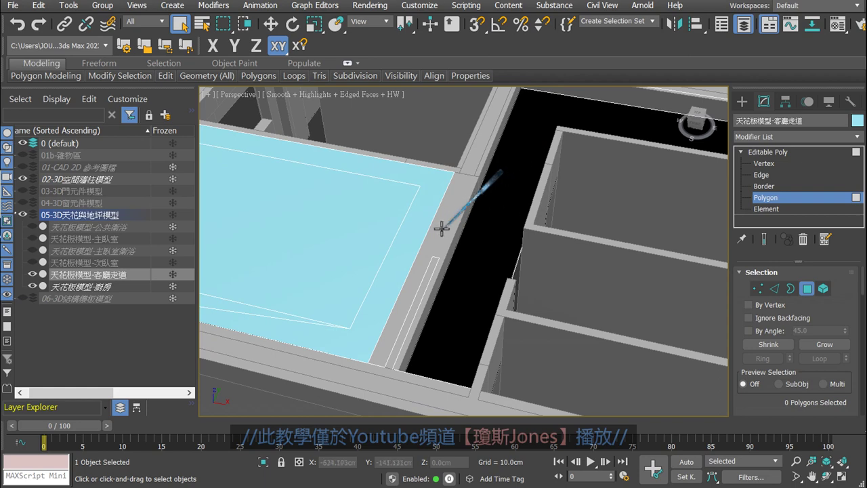
Delete the inner top polygon of the ceiling frame
{"action": "mouse_move", "coordinate": [441, 229]}
{"action": "middle_mouse_down", "text": "alt"}
{"action": "mouse_move", "coordinate": [499, 218]}
{"action": "mouse_move", "coordinate": [484, 210]}
{"action": "mouse_move", "coordinate": [517, 232]}
{"action": "mouse_move", "coordinate": [532, 193]}
{"action": "middle_mouse_up", "text": "alt"}
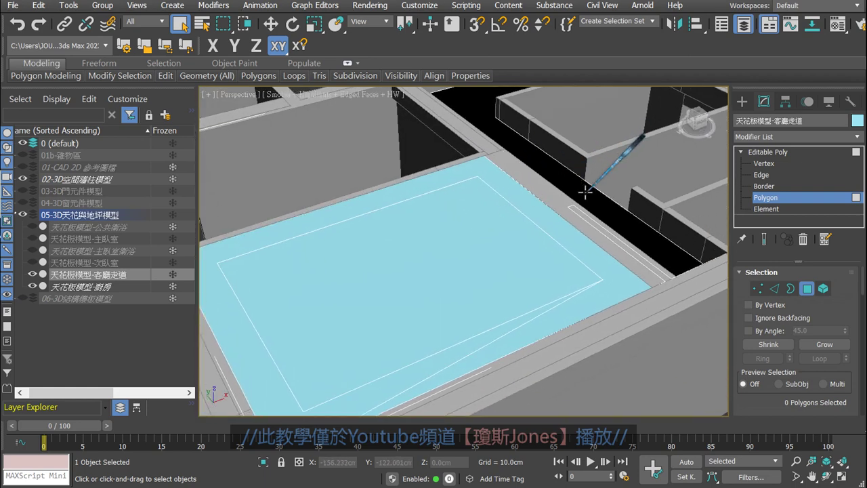
{"action": "mouse_move", "coordinate": [470, 254]}
{"action": "middle_mouse_down", "text": "alt"}
{"action": "mouse_move", "coordinate": [491, 186]}
{"action": "mouse_move", "coordinate": [485, 215]}
{"action": "mouse_move", "coordinate": [499, 196]}
{"action": "mouse_move", "coordinate": [429, 215]}
{"action": "mouse_move", "coordinate": [480, 227]}
{"action": "middle_mouse_up", "text": "alt"}
{"action": "left_click", "coordinate": [444, 227]}
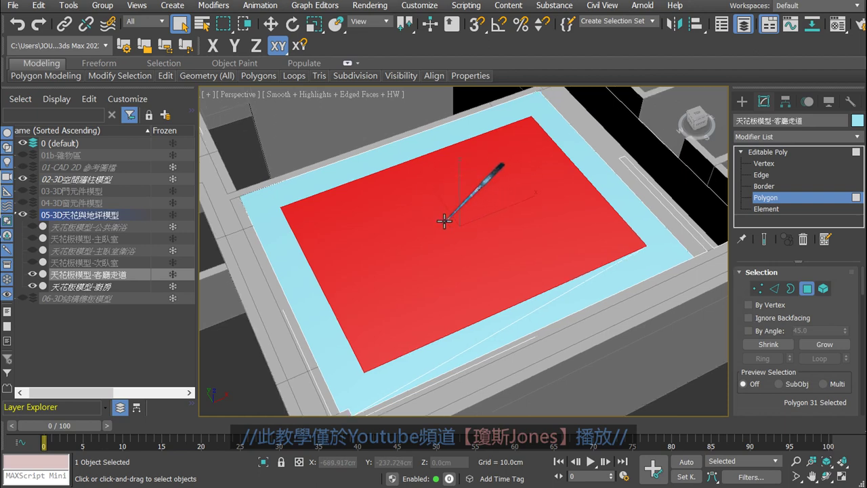
{"action": "key", "text": "Delete"}
Select the ceiling face below the opening, then deselect it
{"action": "scroll", "coordinate": [445, 223], "scroll_direction": "up", "scroll_amount": 4}
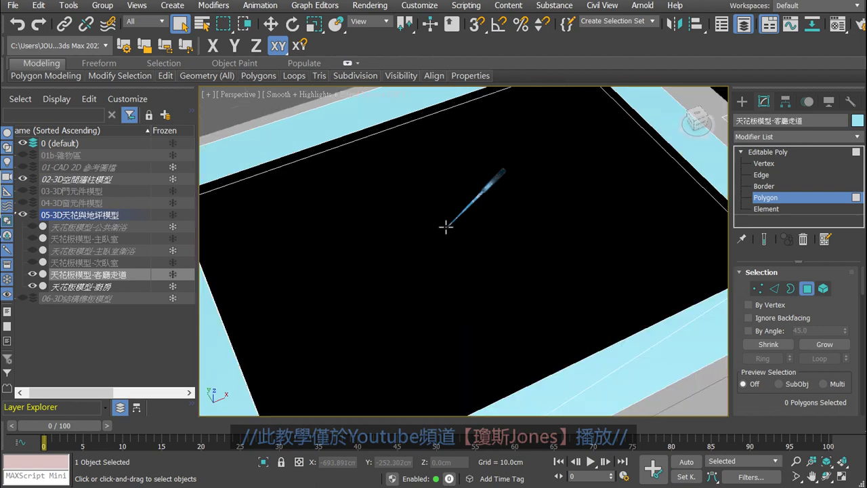
{"action": "scroll", "coordinate": [445, 227], "scroll_direction": "down", "scroll_amount": 4}
{"action": "scroll", "coordinate": [408, 189], "scroll_direction": "up", "scroll_amount": 1}
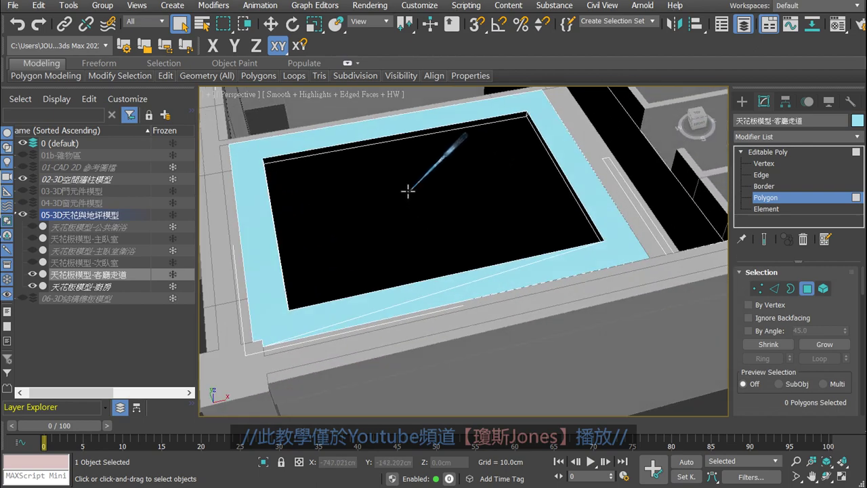
{"action": "scroll", "coordinate": [434, 210], "scroll_direction": "up", "scroll_amount": 3}
{"action": "scroll", "coordinate": [433, 210], "scroll_direction": "down", "scroll_amount": 4}
{"action": "mouse_move", "coordinate": [464, 252]}
{"action": "middle_mouse_down", "text": "alt"}
{"action": "mouse_move", "coordinate": [500, 188]}
{"action": "mouse_move", "coordinate": [478, 145]}
{"action": "mouse_move", "coordinate": [467, 166]}
{"action": "middle_mouse_up", "text": "alt"}
{"action": "scroll", "coordinate": [464, 156], "scroll_direction": "up", "scroll_amount": 2}
{"action": "scroll", "coordinate": [450, 168], "scroll_direction": "up", "scroll_amount": 2}
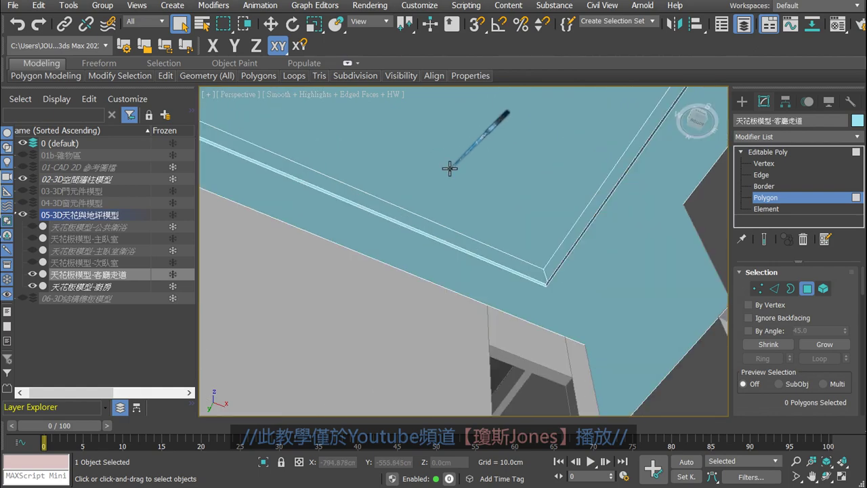
{"action": "left_click", "coordinate": [450, 168]}
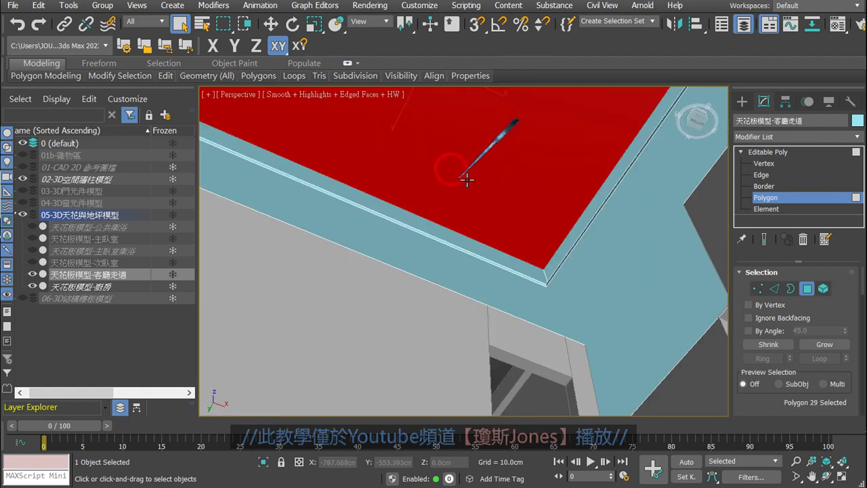
{"action": "scroll", "coordinate": [496, 167], "scroll_direction": "down", "scroll_amount": 2}
{"action": "middle_click_drag", "start_coordinate": [496, 167], "coordinate": [504, 288], "text": "alt"}
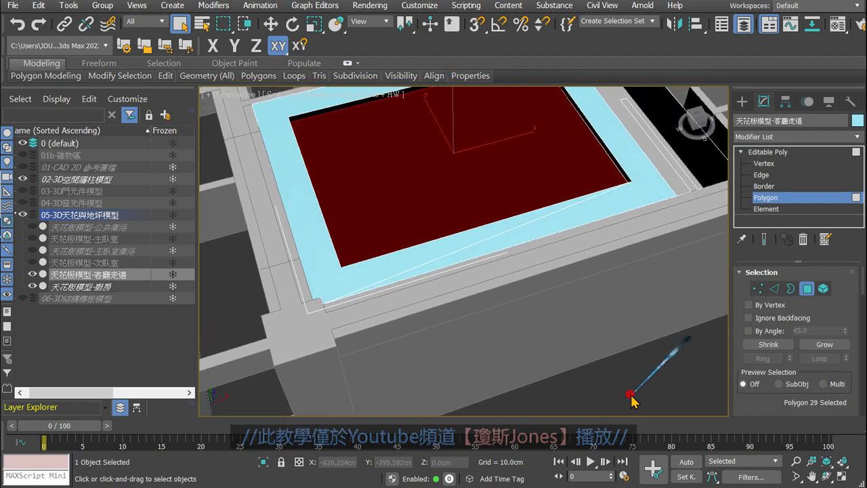
{"action": "left_click", "coordinate": [630, 399]}
{"action": "scroll", "coordinate": [416, 142], "scroll_direction": "up", "scroll_amount": 3}
{"action": "scroll", "coordinate": [425, 193], "scroll_direction": "down", "scroll_amount": 1}
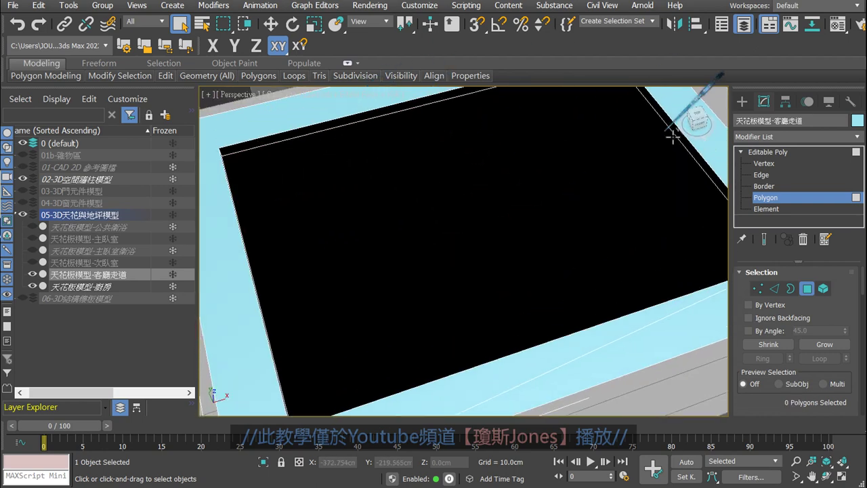
Delete the lower ceiling face, then undo to restore it
{"action": "left_click", "coordinate": [464, 236]}
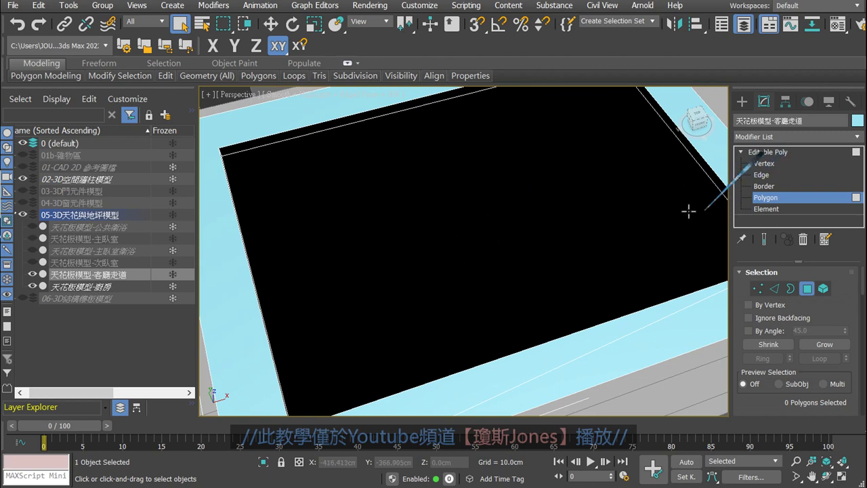
{"action": "scroll", "coordinate": [578, 226], "scroll_direction": "down", "scroll_amount": 4}
{"action": "left_click", "coordinate": [577, 223]}
{"action": "key", "text": "Delete"}
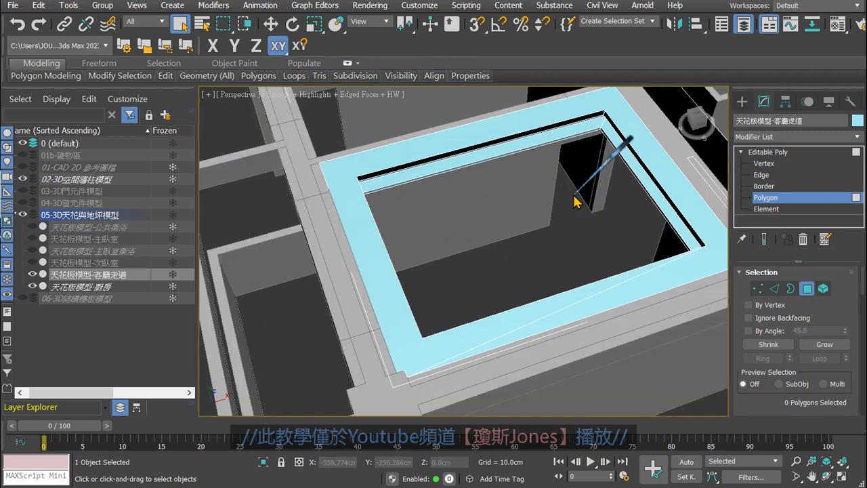
{"action": "middle_click_drag", "start_coordinate": [574, 202], "coordinate": [574, 215], "text": "alt"}
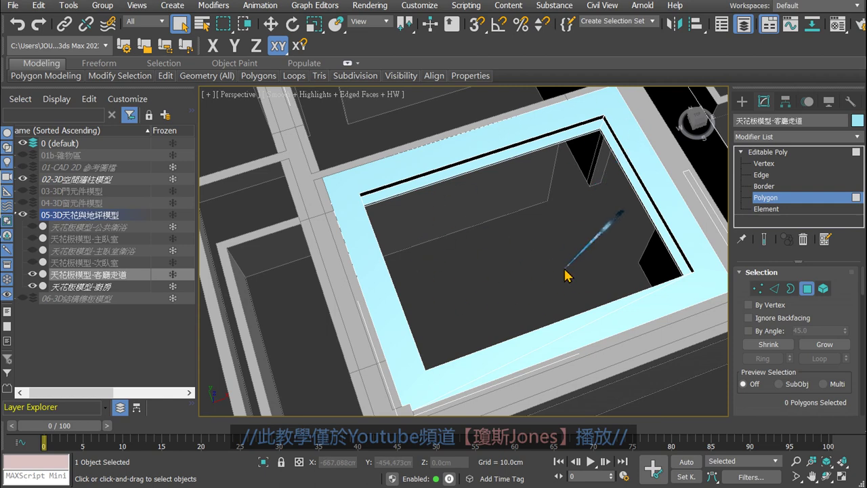
{"action": "left_click", "coordinate": [18, 25]}
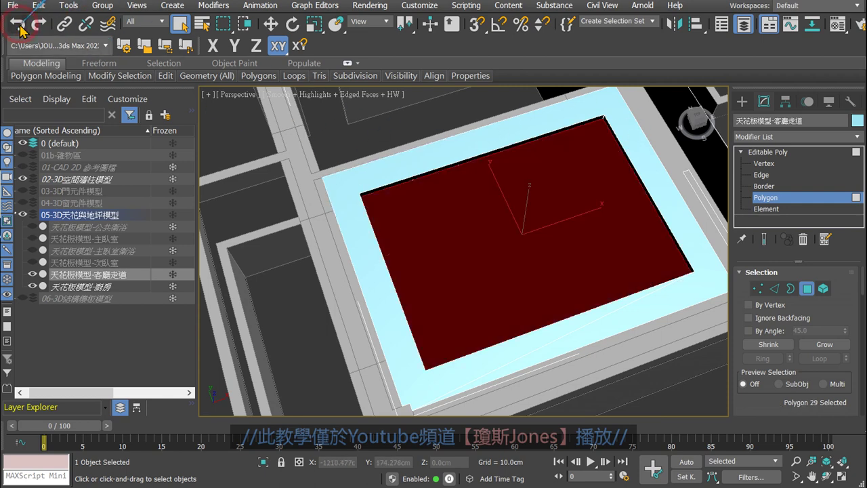
Delete the light-blue rim polygon of the ceiling frame
{"action": "mouse_move", "coordinate": [519, 235]}
{"action": "middle_mouse_down", "text": "alt"}
{"action": "mouse_move", "coordinate": [518, 197]}
{"action": "mouse_move", "coordinate": [451, 224]}
{"action": "middle_mouse_up", "text": "alt"}
{"action": "scroll", "coordinate": [495, 192], "scroll_direction": "up", "scroll_amount": 3}
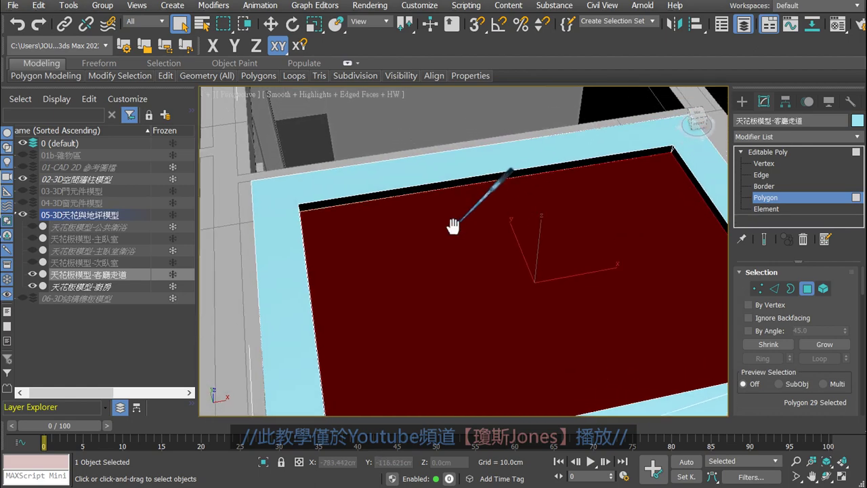
{"action": "left_click", "coordinate": [371, 177]}
{"action": "key", "text": "Delete"}
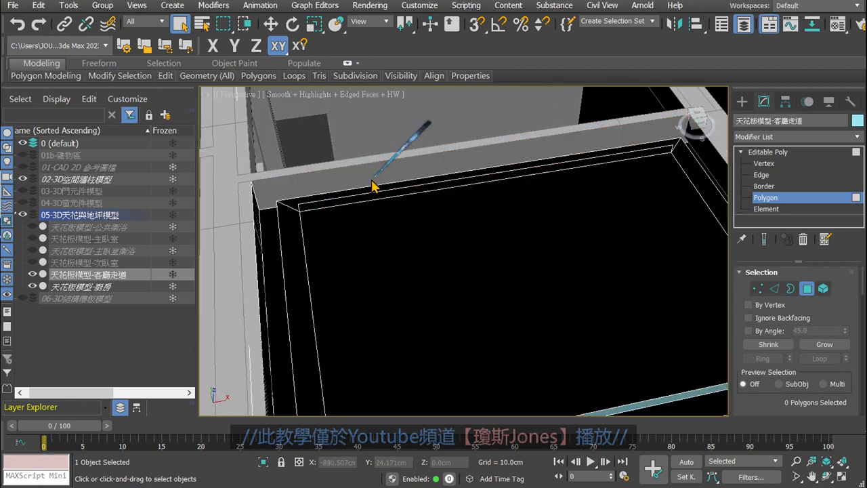
{"action": "mouse_move", "coordinate": [372, 184]}
{"action": "middle_mouse_down", "text": "alt"}
{"action": "mouse_move", "coordinate": [453, 228]}
{"action": "mouse_move", "coordinate": [427, 257]}
{"action": "middle_mouse_up", "text": "alt"}
{"action": "scroll", "coordinate": [388, 242], "scroll_direction": "down", "scroll_amount": 3}
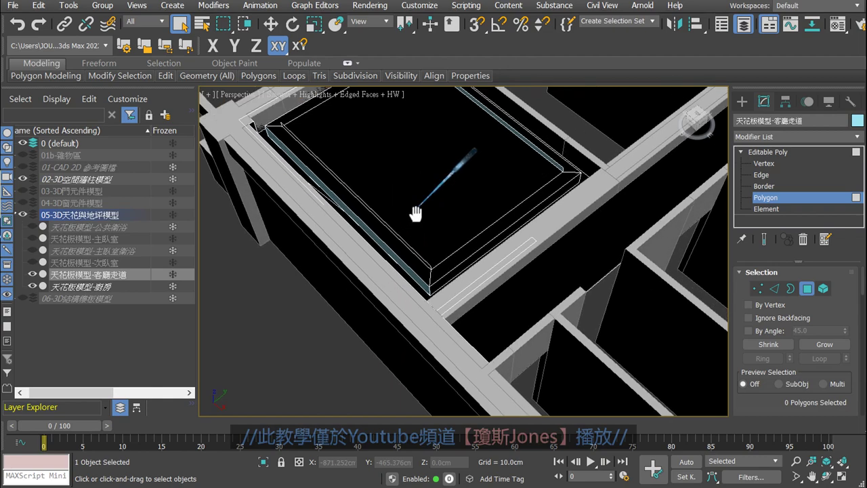
{"action": "scroll", "coordinate": [287, 212], "scroll_direction": "up", "scroll_amount": 5}
{"action": "scroll", "coordinate": [323, 221], "scroll_direction": "down", "scroll_amount": 1}
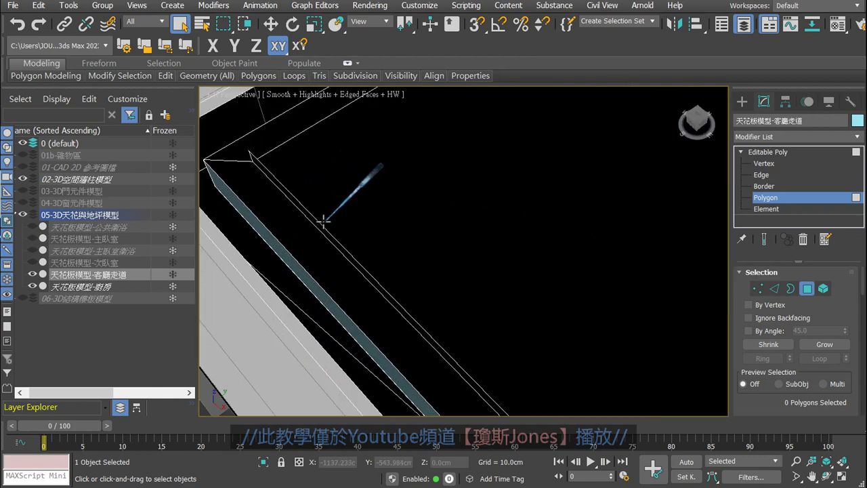
{"action": "scroll", "coordinate": [324, 220], "scroll_direction": "down", "scroll_amount": 3}
{"action": "mouse_move", "coordinate": [388, 238]}
{"action": "middle_mouse_down", "text": "alt"}
{"action": "mouse_move", "coordinate": [411, 224]}
{"action": "mouse_move", "coordinate": [409, 201]}
{"action": "middle_mouse_up", "text": "alt"}
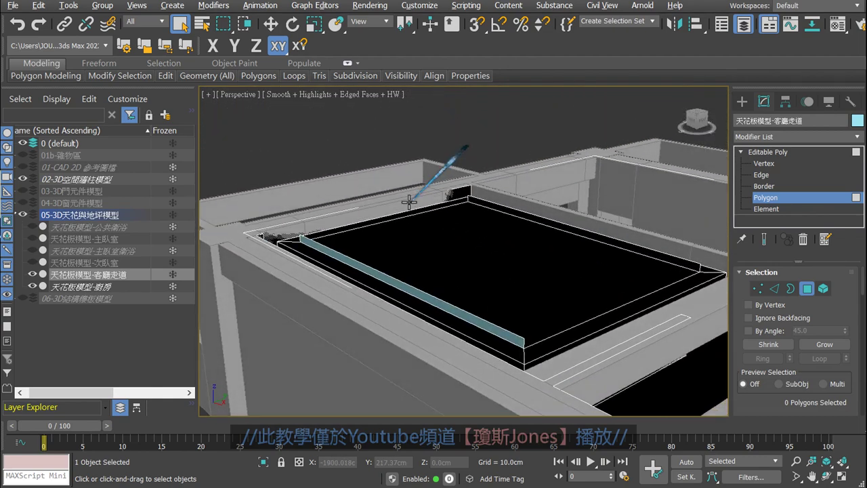
Select the slab's near and far edge faces, then clear the selection
{"action": "scroll", "coordinate": [342, 226], "scroll_direction": "up", "scroll_amount": 2}
{"action": "mouse_move", "coordinate": [382, 232]}
{"action": "middle_mouse_down", "text": "alt"}
{"action": "mouse_move", "coordinate": [367, 236]}
{"action": "mouse_move", "coordinate": [381, 254]}
{"action": "mouse_move", "coordinate": [499, 333]}
{"action": "mouse_move", "coordinate": [507, 267]}
{"action": "mouse_move", "coordinate": [490, 190]}
{"action": "mouse_move", "coordinate": [499, 300]}
{"action": "mouse_move", "coordinate": [487, 120]}
{"action": "mouse_move", "coordinate": [405, 286]}
{"action": "middle_mouse_up", "text": "alt"}
{"action": "scroll", "coordinate": [502, 254], "scroll_direction": "up", "scroll_amount": 2}
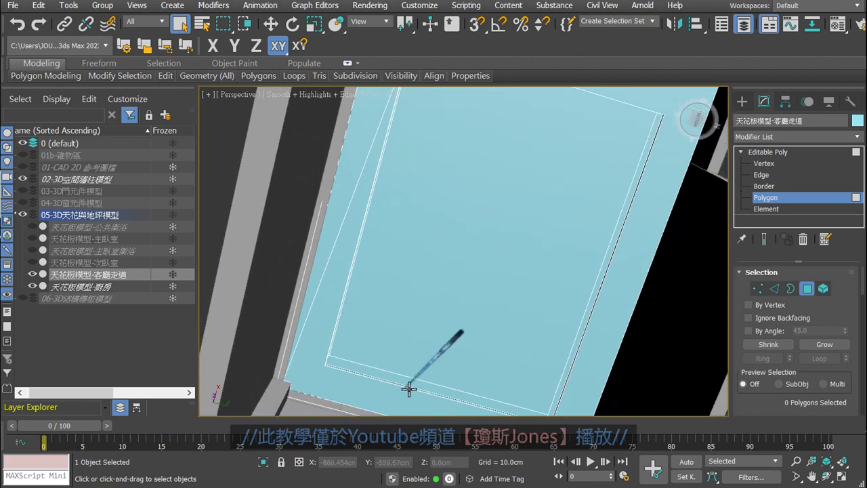
{"action": "mouse_move", "coordinate": [562, 222]}
{"action": "middle_mouse_down", "text": "alt"}
{"action": "mouse_move", "coordinate": [590, 339]}
{"action": "mouse_move", "coordinate": [490, 285]}
{"action": "mouse_move", "coordinate": [493, 145]}
{"action": "mouse_move", "coordinate": [458, 128]}
{"action": "middle_mouse_up", "text": "alt"}
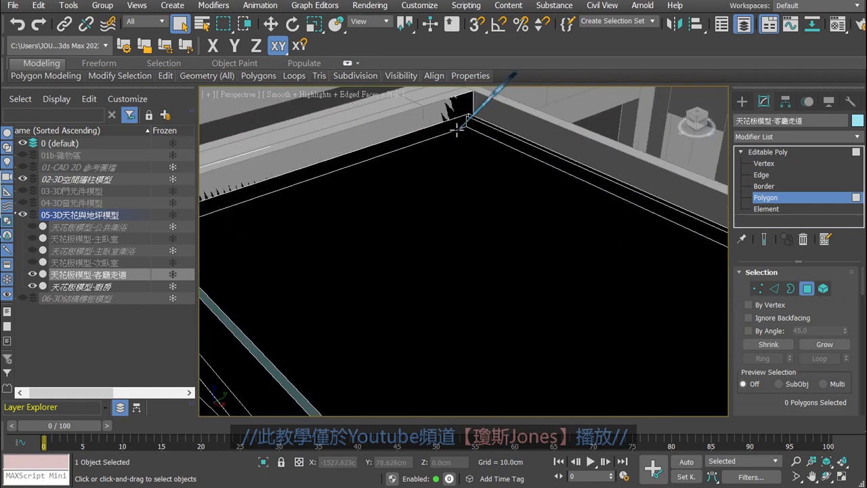
{"action": "left_click", "coordinate": [447, 129]}
{"action": "mouse_move", "coordinate": [458, 165]}
{"action": "middle_mouse_down", "text": "alt"}
{"action": "mouse_move", "coordinate": [504, 180]}
{"action": "mouse_move", "coordinate": [507, 158]}
{"action": "middle_mouse_up", "text": "alt"}
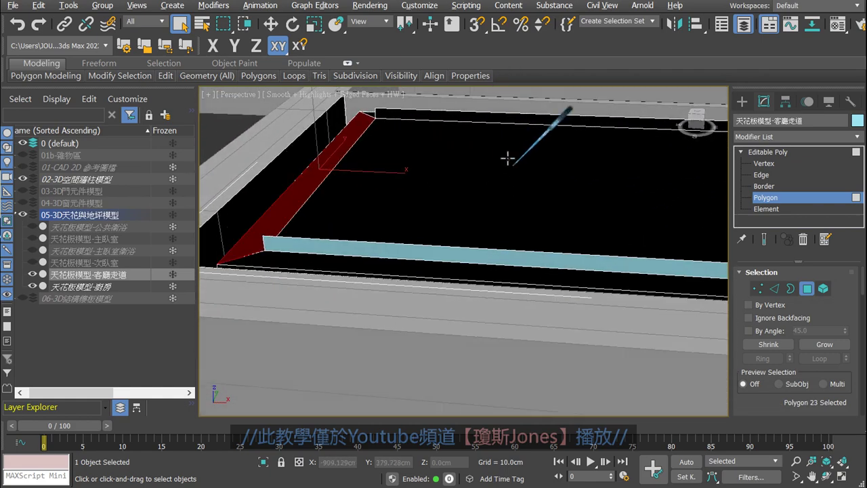
{"action": "left_click", "coordinate": [458, 115]}
{"action": "mouse_move", "coordinate": [454, 130]}
{"action": "middle_mouse_down", "text": "alt"}
{"action": "mouse_move", "coordinate": [562, 117]}
{"action": "mouse_move", "coordinate": [539, 168]}
{"action": "middle_mouse_up", "text": "alt"}
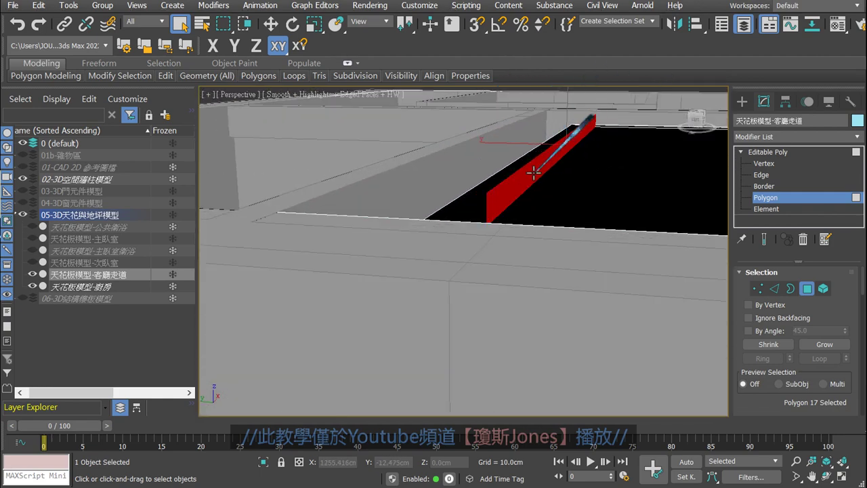
{"action": "middle_click_drag", "start_coordinate": [623, 162], "coordinate": [619, 207], "text": "alt"}
{"action": "scroll", "coordinate": [619, 207], "scroll_direction": "up", "scroll_amount": 2}
{"action": "scroll", "coordinate": [499, 147], "scroll_direction": "up", "scroll_amount": 1}
{"action": "left_click", "coordinate": [495, 207]}
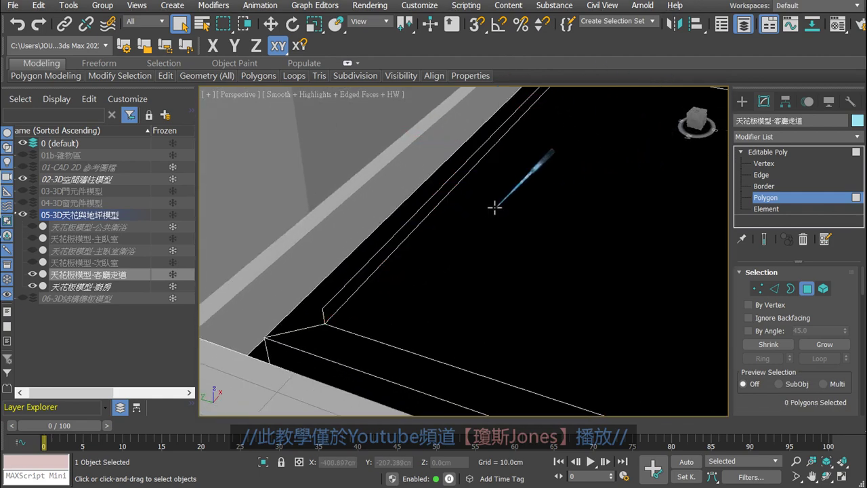
Try selecting narrow slab edge faces, clear them with Ctrl+D, and view the slab from above
{"action": "left_click", "coordinate": [404, 235]}
{"action": "scroll", "coordinate": [483, 244], "scroll_direction": "down", "scroll_amount": 2}
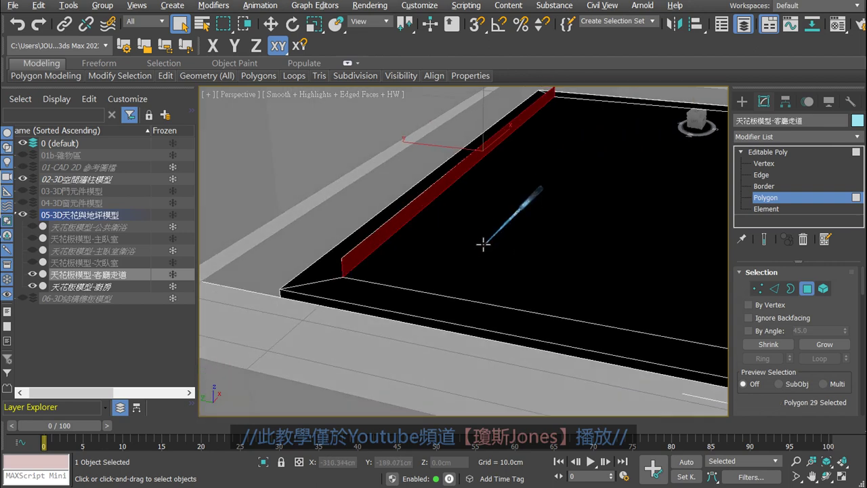
{"action": "left_click", "coordinate": [483, 244]}
{"action": "scroll", "coordinate": [470, 238], "scroll_direction": "down", "scroll_amount": 2}
{"action": "mouse_move", "coordinate": [470, 238]}
{"action": "middle_mouse_down", "text": "alt"}
{"action": "mouse_move", "coordinate": [553, 233]}
{"action": "mouse_move", "coordinate": [612, 199]}
{"action": "middle_mouse_up", "text": "alt"}
{"action": "scroll", "coordinate": [552, 232], "scroll_direction": "up", "scroll_amount": 2}
{"action": "scroll", "coordinate": [580, 232], "scroll_direction": "up", "scroll_amount": 1}
{"action": "scroll", "coordinate": [609, 209], "scroll_direction": "up", "scroll_amount": 1}
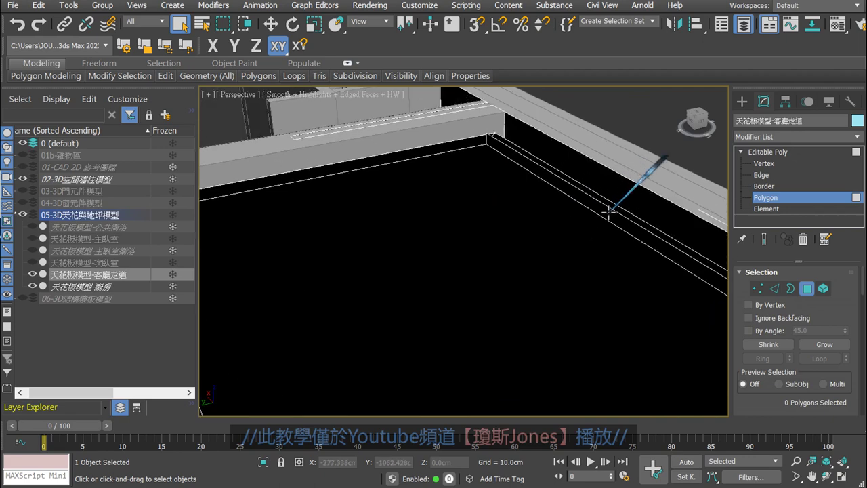
{"action": "left_click", "coordinate": [608, 212]}
{"action": "key", "text": "ctrl+d"}
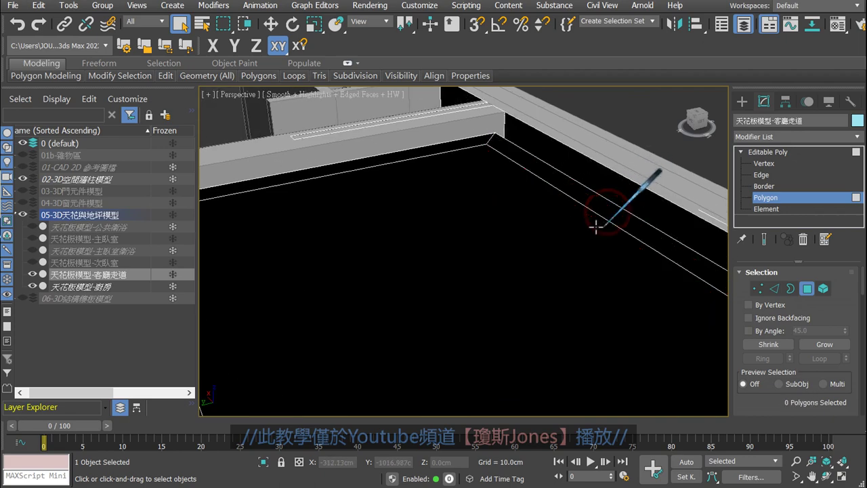
{"action": "scroll", "coordinate": [517, 215], "scroll_direction": "down", "scroll_amount": 2}
{"action": "scroll", "coordinate": [593, 230], "scroll_direction": "up", "scroll_amount": 1}
{"action": "scroll", "coordinate": [502, 272], "scroll_direction": "up", "scroll_amount": 1}
{"action": "scroll", "coordinate": [502, 272], "scroll_direction": "down", "scroll_amount": 1}
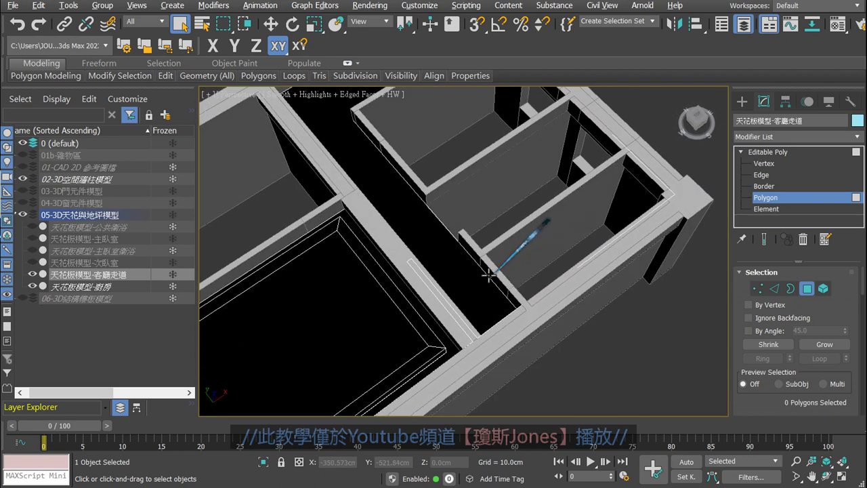
{"action": "middle_click_drag", "start_coordinate": [490, 271], "coordinate": [422, 230], "text": "alt"}
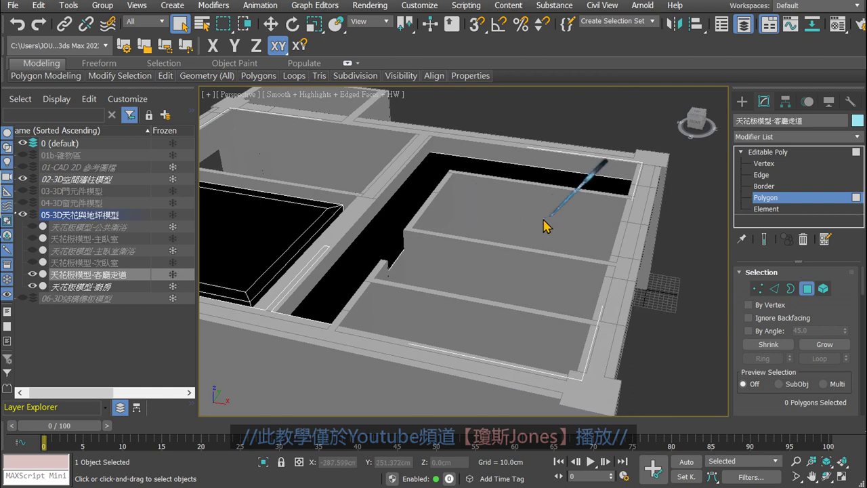
{"action": "scroll", "coordinate": [544, 225], "scroll_direction": "up", "scroll_amount": 1}
{"action": "scroll", "coordinate": [550, 227], "scroll_direction": "up", "scroll_amount": 1}
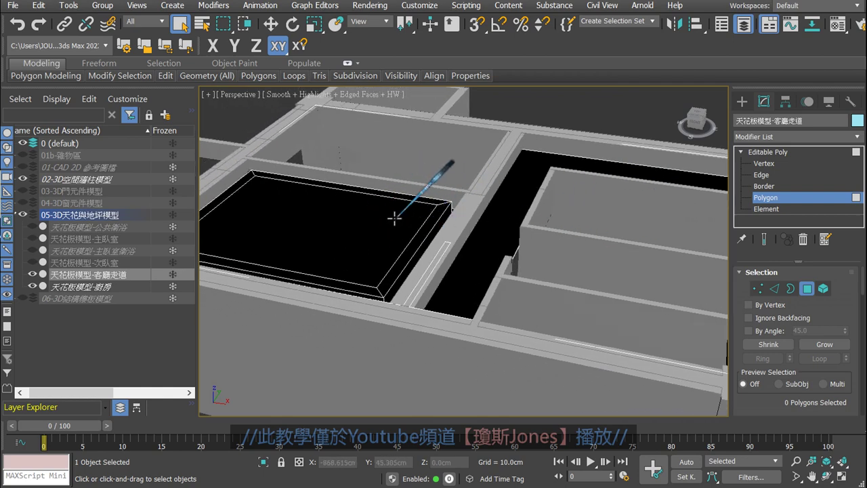
Back at object level, enable Backface Cull in the corridor ceiling's Object Properties
{"action": "left_click", "coordinate": [759, 151]}
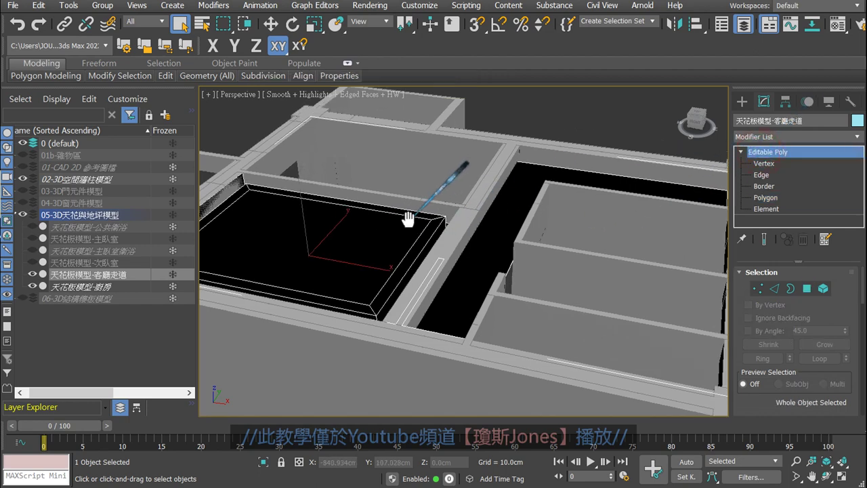
{"action": "scroll", "coordinate": [406, 217], "scroll_direction": "up", "scroll_amount": 1}
{"action": "scroll", "coordinate": [396, 233], "scroll_direction": "up", "scroll_amount": 2}
{"action": "right_click", "coordinate": [391, 235]}
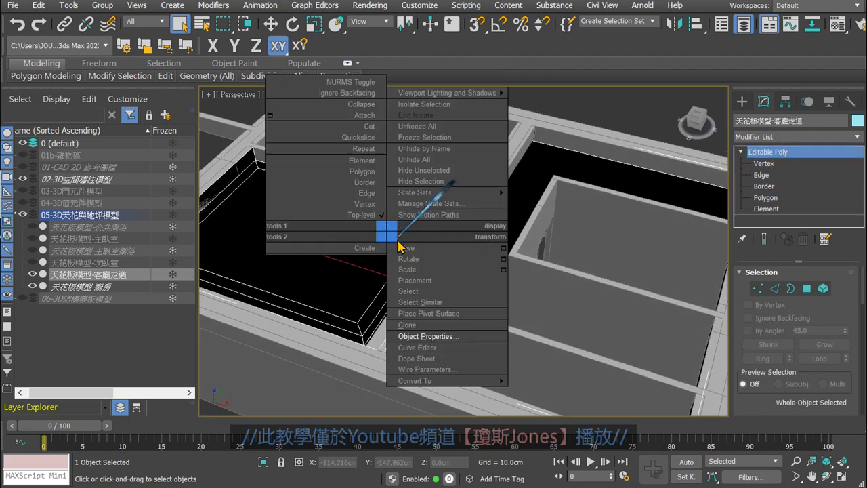
{"action": "left_click", "coordinate": [444, 337]}
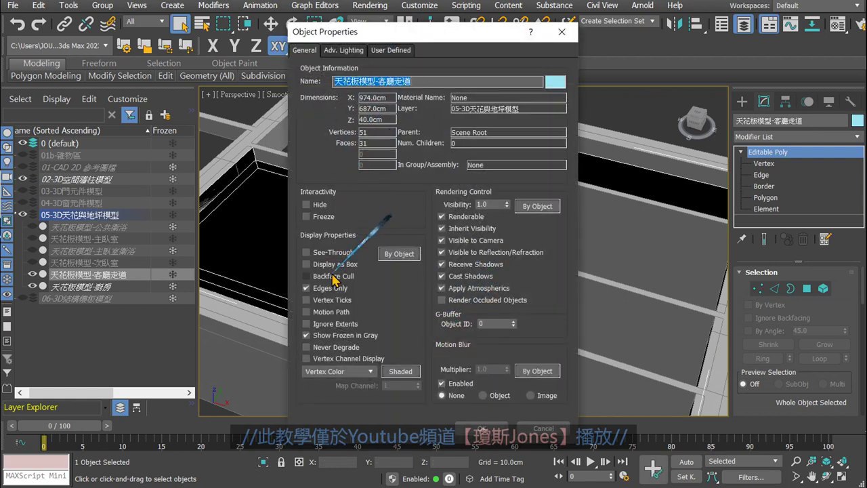
{"action": "left_click", "coordinate": [497, 425]}
Pan, zoom and orbit to inspect the ceiling frames and beam from oblique angles
{"action": "mouse_move", "coordinate": [372, 217]}
{"action": "middle_mouse_down"}
{"action": "mouse_move", "coordinate": [405, 247]}
{"action": "mouse_move", "coordinate": [409, 271]}
{"action": "middle_mouse_up"}
{"action": "scroll", "coordinate": [405, 247], "scroll_direction": "down", "scroll_amount": 5}
{"action": "scroll", "coordinate": [490, 212], "scroll_direction": "up", "scroll_amount": 6}
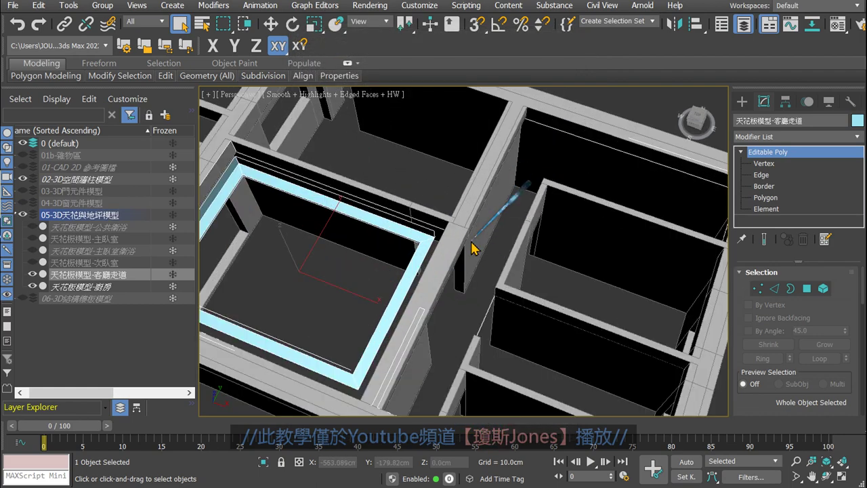
{"action": "scroll", "coordinate": [474, 241], "scroll_direction": "down", "scroll_amount": 3}
{"action": "scroll", "coordinate": [422, 305], "scroll_direction": "up", "scroll_amount": 3}
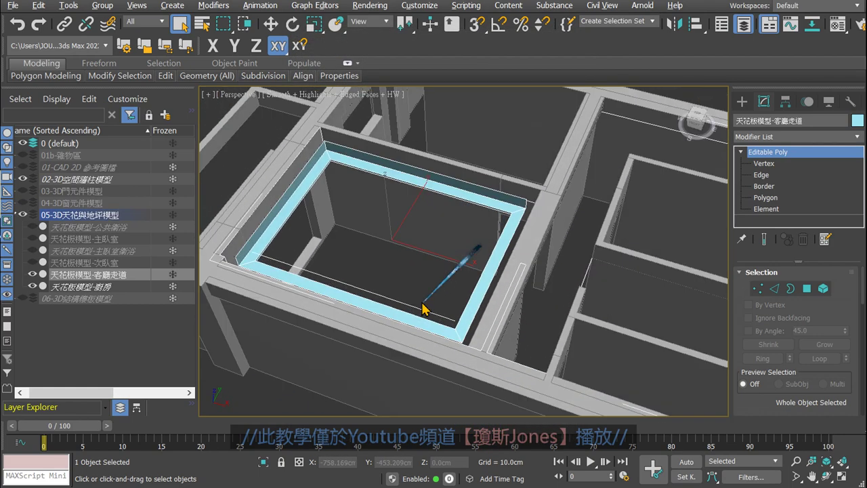
{"action": "scroll", "coordinate": [429, 216], "scroll_direction": "up", "scroll_amount": 4}
{"action": "scroll", "coordinate": [431, 186], "scroll_direction": "up", "scroll_amount": 3}
{"action": "scroll", "coordinate": [431, 187], "scroll_direction": "down", "scroll_amount": 2}
{"action": "scroll", "coordinate": [422, 178], "scroll_direction": "down", "scroll_amount": 2}
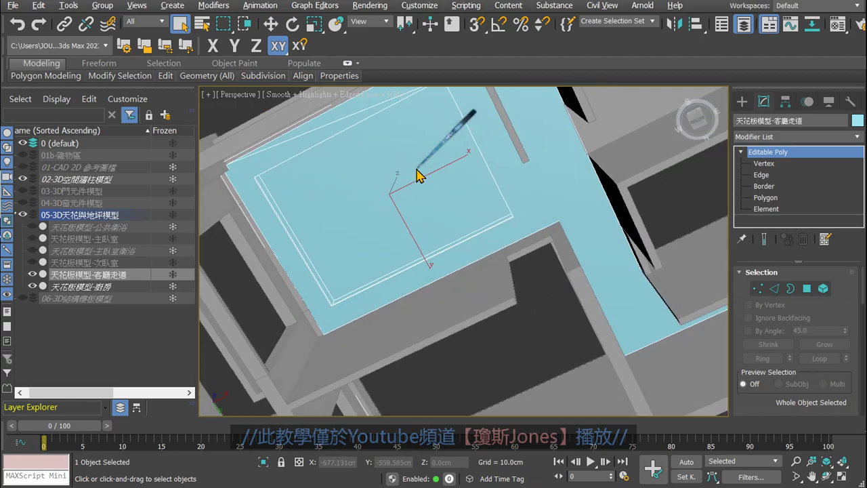
{"action": "mouse_move", "coordinate": [416, 174]}
{"action": "middle_mouse_down", "text": "alt"}
{"action": "mouse_move", "coordinate": [430, 208]}
{"action": "mouse_move", "coordinate": [429, 312]}
{"action": "middle_mouse_up", "text": "alt"}
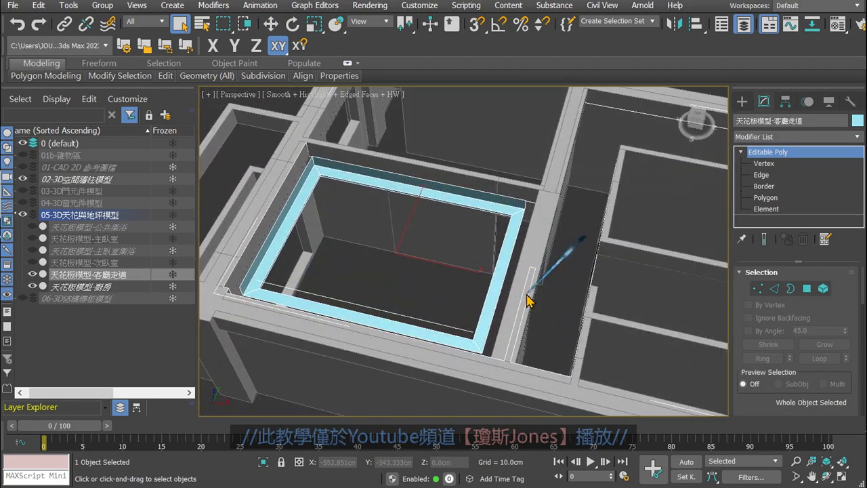
{"action": "scroll", "coordinate": [527, 301], "scroll_direction": "up", "scroll_amount": 3}
{"action": "scroll", "coordinate": [555, 304], "scroll_direction": "down", "scroll_amount": 2}
{"action": "scroll", "coordinate": [526, 300], "scroll_direction": "up", "scroll_amount": 2}
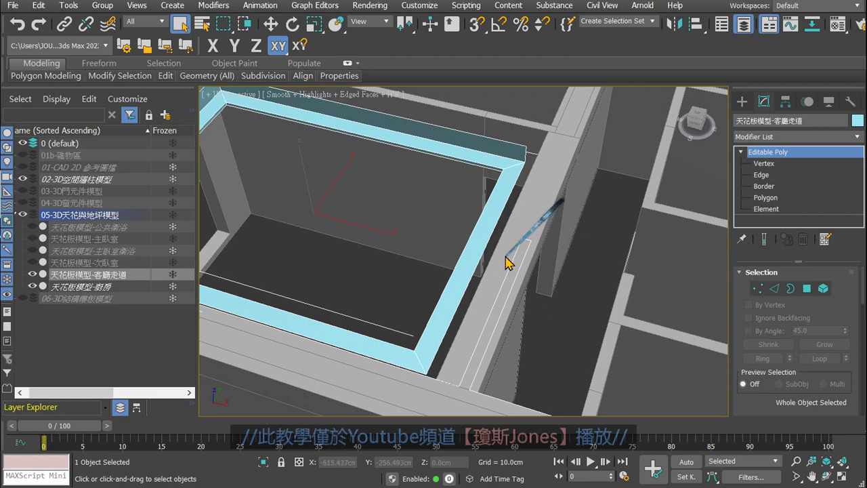
{"action": "scroll", "coordinate": [517, 287], "scroll_direction": "up", "scroll_amount": 4}
{"action": "scroll", "coordinate": [511, 226], "scroll_direction": "up", "scroll_amount": 2}
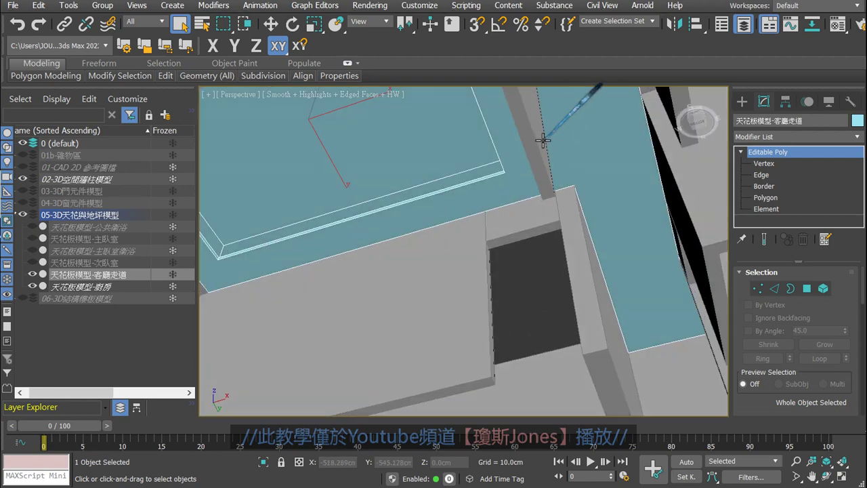
{"action": "scroll", "coordinate": [533, 147], "scroll_direction": "down", "scroll_amount": 2}
{"action": "scroll", "coordinate": [530, 179], "scroll_direction": "down", "scroll_amount": 2}
{"action": "scroll", "coordinate": [520, 234], "scroll_direction": "down", "scroll_amount": 2}
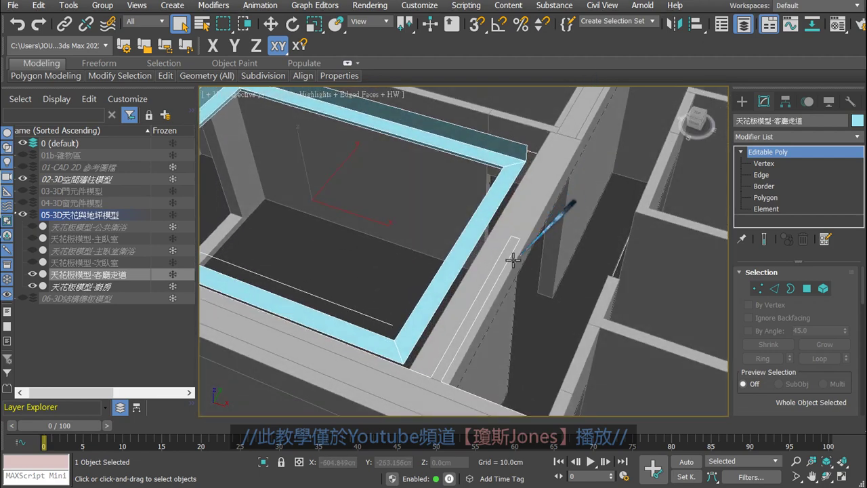
{"action": "mouse_move", "coordinate": [501, 261]}
{"action": "middle_mouse_down", "text": "alt"}
{"action": "mouse_move", "coordinate": [550, 258]}
{"action": "mouse_move", "coordinate": [534, 236]}
{"action": "mouse_move", "coordinate": [489, 218]}
{"action": "middle_mouse_up", "text": "alt"}
{"action": "scroll", "coordinate": [490, 218], "scroll_direction": "up", "scroll_amount": 2}
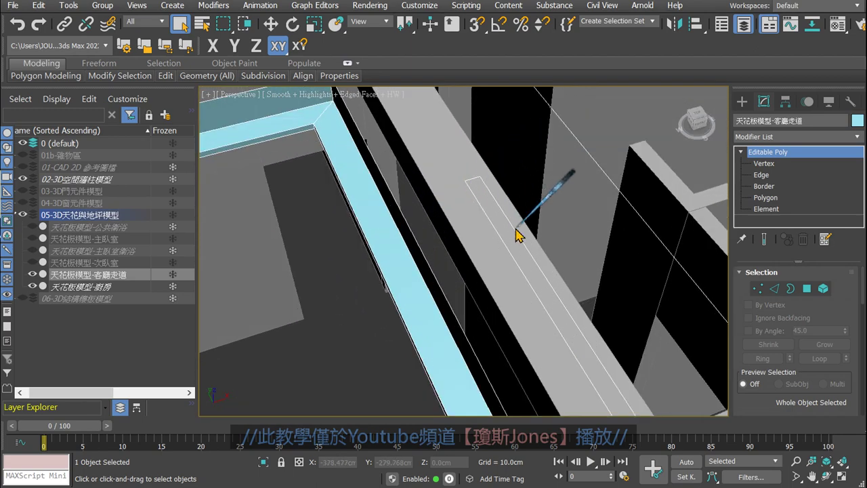
{"action": "left_click", "coordinate": [23, 178]}
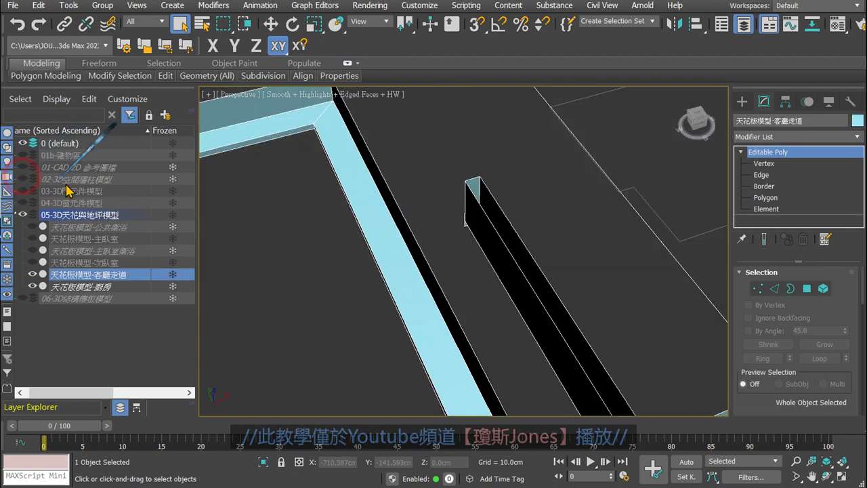
{"action": "mouse_move", "coordinate": [514, 247]}
{"action": "middle_mouse_down"}
{"action": "mouse_move", "coordinate": [435, 228]}
{"action": "mouse_move", "coordinate": [426, 207]}
{"action": "middle_mouse_up"}
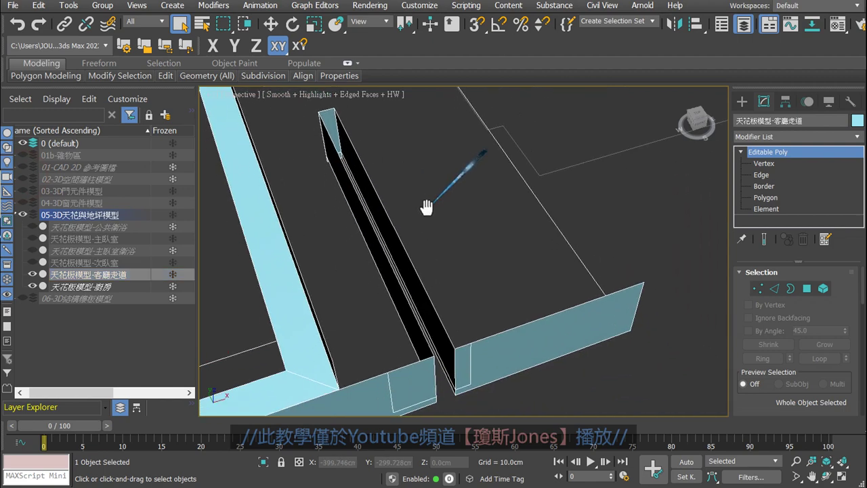
{"action": "left_click", "coordinate": [22, 179]}
{"action": "left_click", "coordinate": [22, 180]}
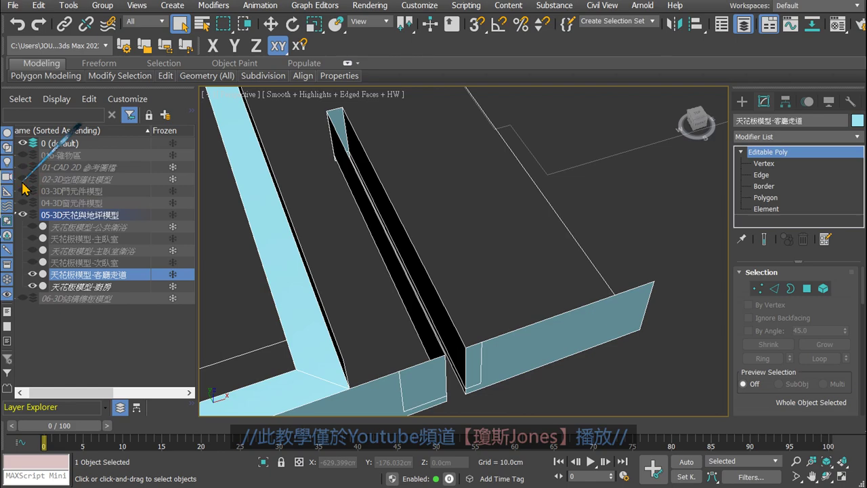
{"action": "left_click", "coordinate": [23, 180]}
{"action": "left_click", "coordinate": [22, 179]}
{"action": "mouse_move", "coordinate": [380, 271]}
{"action": "middle_mouse_down", "text": "alt"}
{"action": "mouse_move", "coordinate": [456, 271]}
{"action": "mouse_move", "coordinate": [528, 354]}
{"action": "mouse_move", "coordinate": [371, 199]}
{"action": "middle_mouse_up", "text": "alt"}
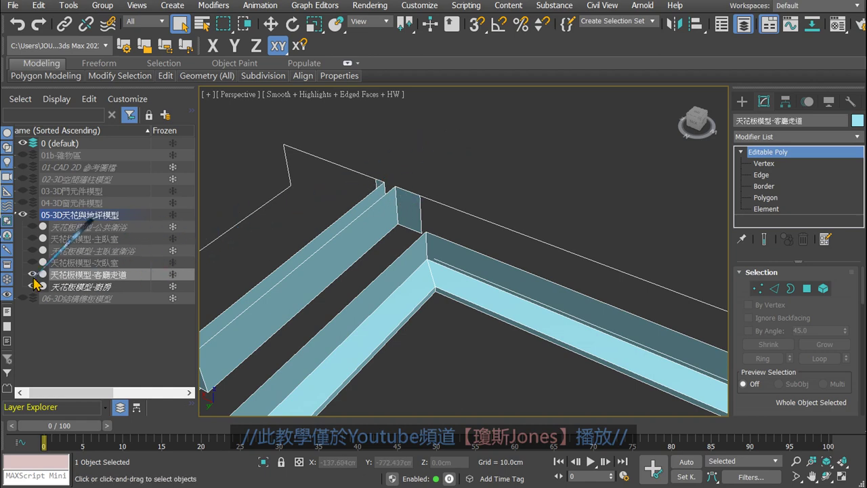
{"action": "left_click", "coordinate": [23, 179]}
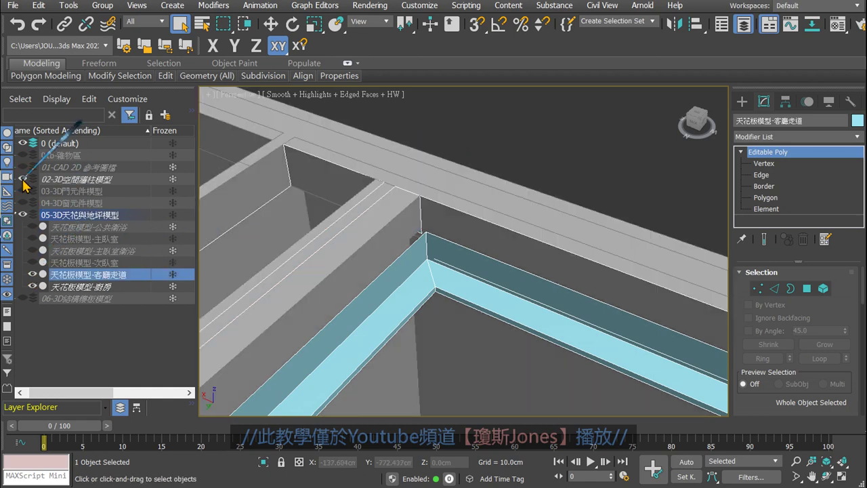
{"action": "left_click", "coordinate": [23, 179]}
{"action": "left_click", "coordinate": [23, 180]}
{"action": "left_click", "coordinate": [23, 180]}
{"action": "mouse_move", "coordinate": [463, 248]}
{"action": "middle_mouse_down", "text": "alt"}
{"action": "mouse_move", "coordinate": [449, 228]}
{"action": "mouse_move", "coordinate": [366, 235]}
{"action": "middle_mouse_up", "text": "alt"}
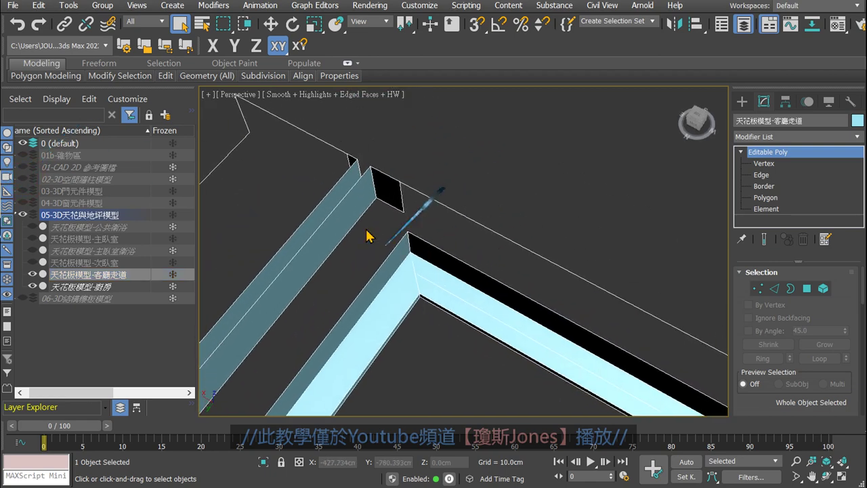
{"action": "left_click", "coordinate": [23, 180]}
{"action": "mouse_move", "coordinate": [316, 232]}
{"action": "middle_mouse_down", "text": "alt"}
{"action": "mouse_move", "coordinate": [451, 319]}
{"action": "mouse_move", "coordinate": [449, 332]}
{"action": "mouse_move", "coordinate": [473, 302]}
{"action": "mouse_move", "coordinate": [467, 282]}
{"action": "mouse_move", "coordinate": [470, 292]}
{"action": "mouse_move", "coordinate": [547, 302]}
{"action": "mouse_move", "coordinate": [510, 342]}
{"action": "mouse_move", "coordinate": [480, 135]}
{"action": "mouse_move", "coordinate": [440, 306]}
{"action": "mouse_move", "coordinate": [435, 244]}
{"action": "mouse_move", "coordinate": [472, 230]}
{"action": "mouse_move", "coordinate": [499, 251]}
{"action": "mouse_move", "coordinate": [492, 242]}
{"action": "mouse_move", "coordinate": [445, 334]}
{"action": "mouse_move", "coordinate": [682, 252]}
{"action": "mouse_move", "coordinate": [635, 286]}
{"action": "mouse_move", "coordinate": [524, 271]}
{"action": "mouse_move", "coordinate": [511, 155]}
{"action": "mouse_move", "coordinate": [582, 208]}
{"action": "mouse_move", "coordinate": [575, 213]}
{"action": "mouse_move", "coordinate": [576, 197]}
{"action": "mouse_move", "coordinate": [555, 194]}
{"action": "mouse_move", "coordinate": [535, 216]}
{"action": "mouse_move", "coordinate": [542, 396]}
{"action": "mouse_move", "coordinate": [562, 406]}
{"action": "mouse_move", "coordinate": [600, 194]}
{"action": "mouse_move", "coordinate": [572, 220]}
{"action": "mouse_move", "coordinate": [600, 194]}
{"action": "mouse_move", "coordinate": [594, 248]}
{"action": "mouse_move", "coordinate": [567, 271]}
{"action": "mouse_move", "coordinate": [496, 270]}
{"action": "mouse_move", "coordinate": [559, 265]}
{"action": "mouse_move", "coordinate": [429, 284]}
{"action": "mouse_move", "coordinate": [428, 300]}
{"action": "mouse_move", "coordinate": [479, 295]}
{"action": "mouse_move", "coordinate": [420, 284]}
{"action": "middle_mouse_up", "text": "alt"}
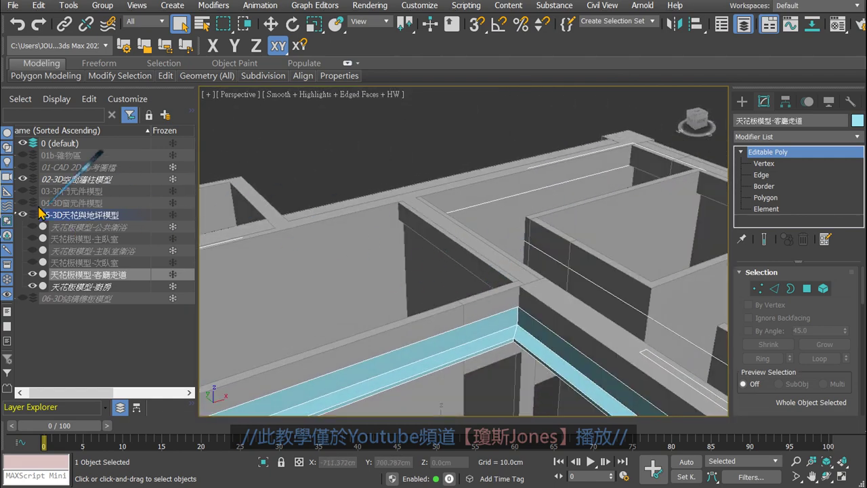
{"action": "left_click", "coordinate": [23, 179]}
{"action": "mouse_move", "coordinate": [308, 226]}
{"action": "middle_mouse_down", "text": "alt"}
{"action": "mouse_move", "coordinate": [454, 248]}
{"action": "mouse_move", "coordinate": [470, 305]}
{"action": "mouse_move", "coordinate": [577, 312]}
{"action": "middle_mouse_up", "text": "alt"}
{"action": "scroll", "coordinate": [571, 203], "scroll_direction": "up", "scroll_amount": 2}
{"action": "scroll", "coordinate": [527, 271], "scroll_direction": "up", "scroll_amount": 2}
At Polygon level, delete the faces of the frame's thin wall strip
{"action": "scroll", "coordinate": [532, 216], "scroll_direction": "up", "scroll_amount": 3}
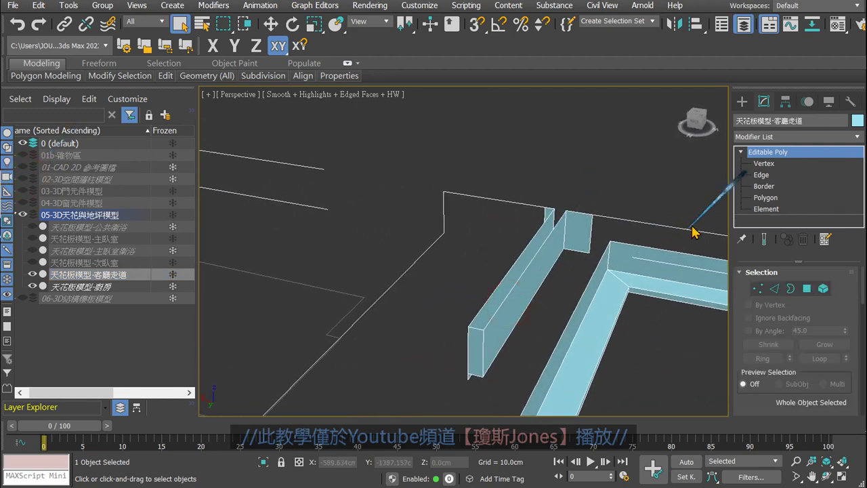
{"action": "left_click", "coordinate": [765, 197]}
{"action": "left_click", "coordinate": [521, 275]}
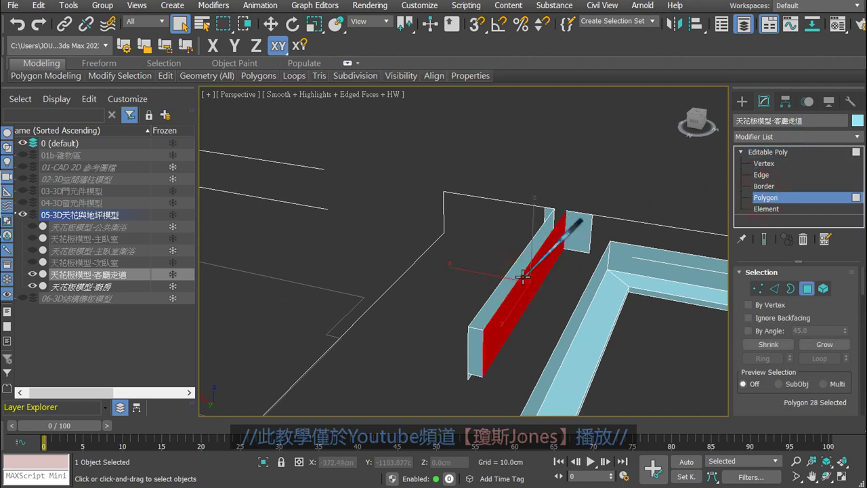
{"action": "left_click", "coordinate": [502, 290]}
{"action": "key", "text": "Delete"}
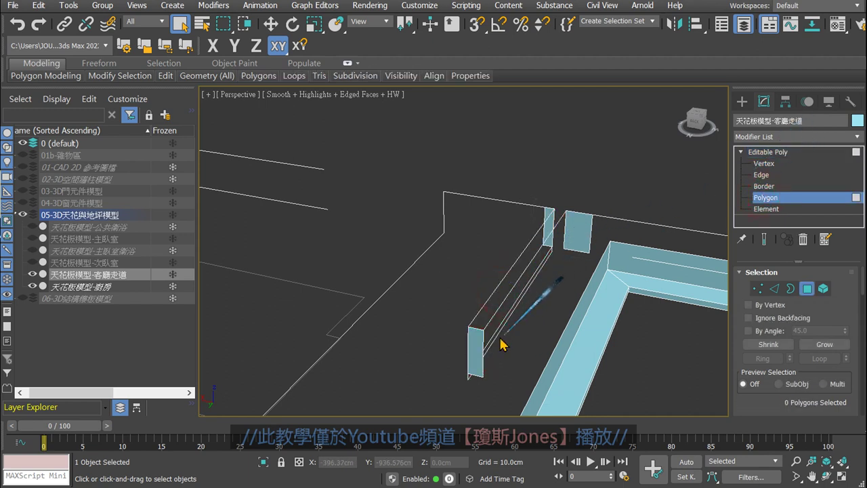
{"action": "left_click", "coordinate": [475, 344]}
{"action": "key", "text": "Delete"}
Delete the frame's front face and the small leftover panel
{"action": "middle_click_drag", "start_coordinate": [487, 336], "coordinate": [433, 296], "text": "alt"}
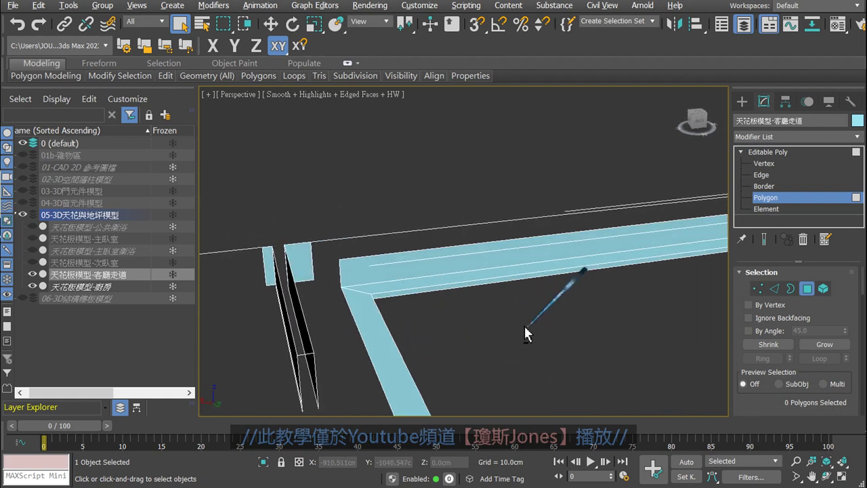
{"action": "left_click", "coordinate": [431, 296]}
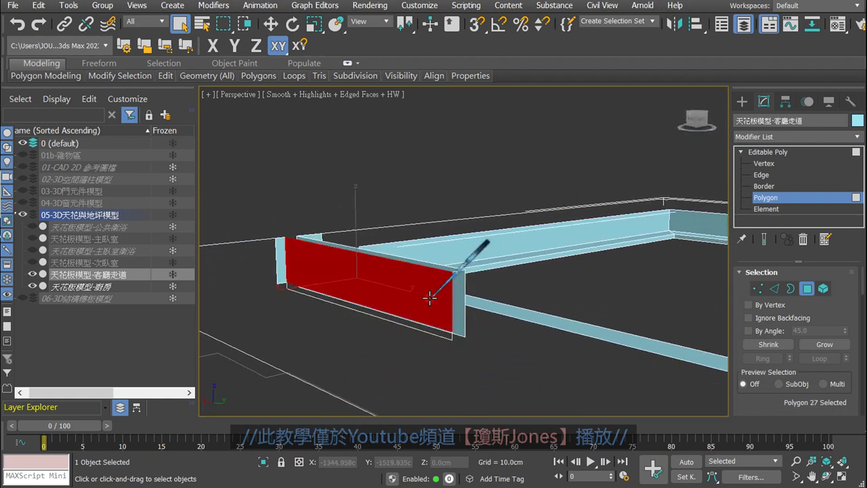
{"action": "left_click", "coordinate": [422, 236]}
{"action": "left_click", "coordinate": [418, 280]}
{"action": "key", "text": "Delete"}
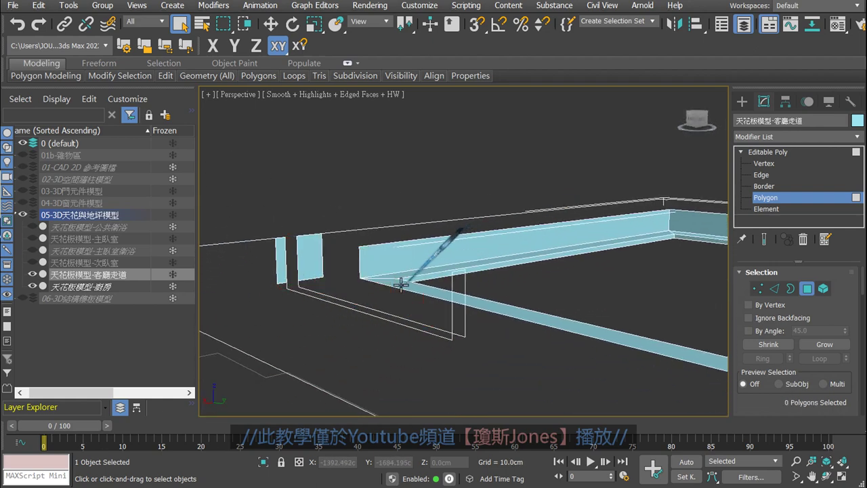
{"action": "middle_click_drag", "start_coordinate": [418, 281], "coordinate": [311, 258], "text": "alt"}
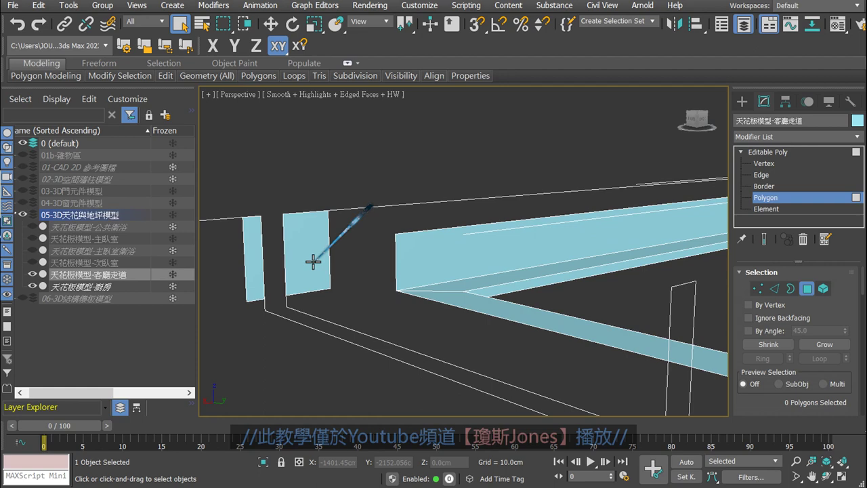
{"action": "left_click", "coordinate": [266, 278]}
{"action": "key", "text": "Delete"}
Bring the whole ceiling frame into view and select one of its faces
{"action": "middle_click_drag", "start_coordinate": [266, 278], "coordinate": [328, 294], "text": "alt"}
{"action": "mouse_move", "coordinate": [479, 338]}
{"action": "middle_mouse_down", "text": "alt"}
{"action": "mouse_move", "coordinate": [413, 275]}
{"action": "mouse_move", "coordinate": [441, 339]}
{"action": "mouse_move", "coordinate": [548, 171]}
{"action": "middle_mouse_up", "text": "alt"}
{"action": "scroll", "coordinate": [542, 250], "scroll_direction": "down", "scroll_amount": 3}
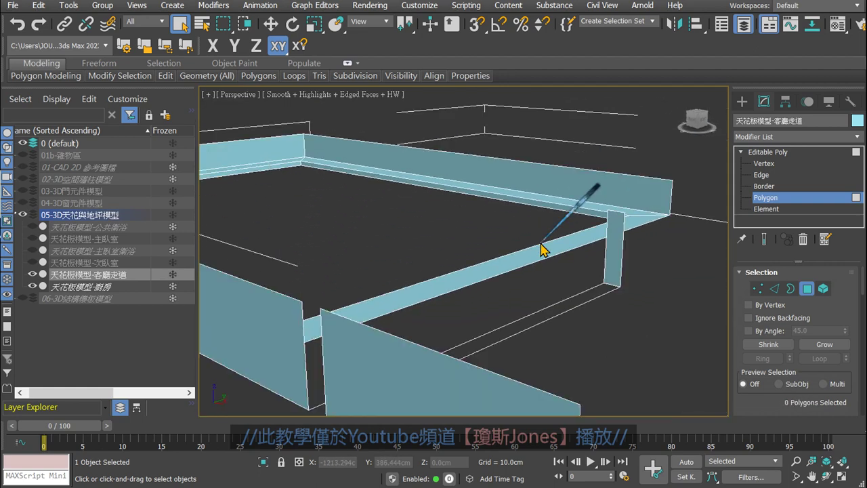
{"action": "left_click", "coordinate": [611, 260]}
{"action": "scroll", "coordinate": [607, 302], "scroll_direction": "down", "scroll_amount": 3}
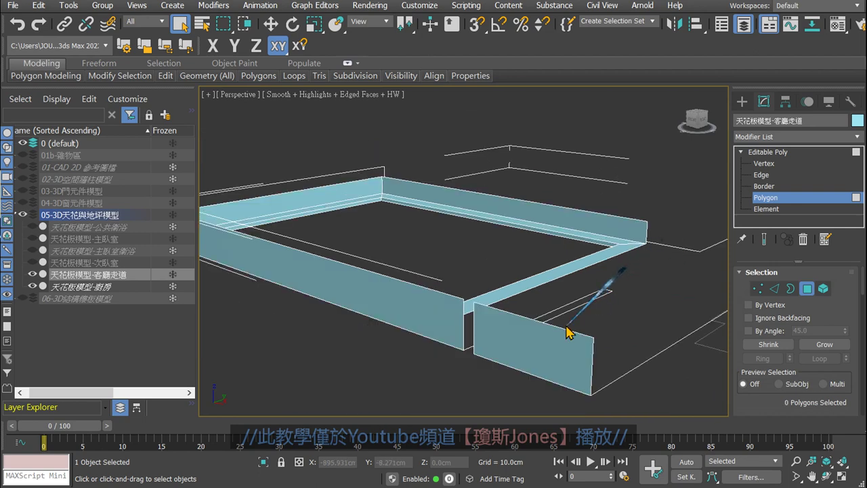
{"action": "mouse_move", "coordinate": [569, 329]}
{"action": "middle_mouse_down", "text": "alt"}
{"action": "mouse_move", "coordinate": [571, 284]}
{"action": "mouse_move", "coordinate": [548, 212]}
{"action": "mouse_move", "coordinate": [516, 209]}
{"action": "middle_mouse_up", "text": "alt"}
{"action": "scroll", "coordinate": [571, 275], "scroll_direction": "up", "scroll_amount": 2}
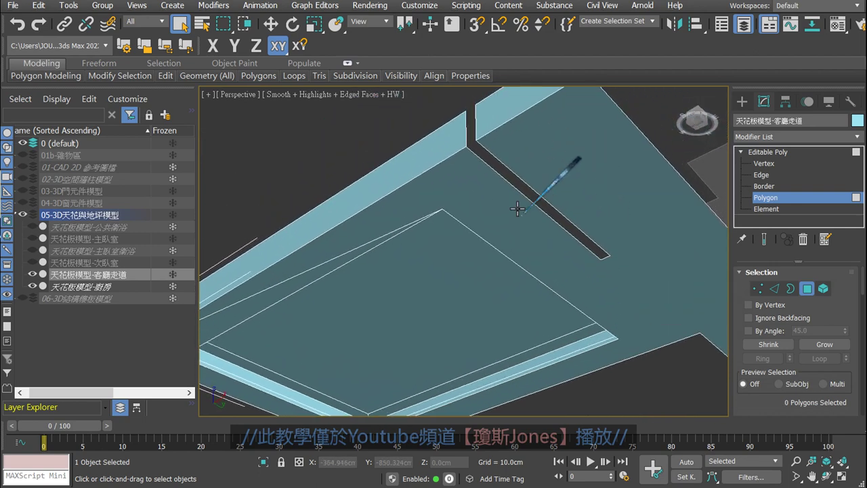
Show the 02-3D空間牆柱模型 layer and toggle it to compare walls with the ceiling
{"action": "left_click", "coordinate": [22, 179]}
{"action": "mouse_move", "coordinate": [337, 257]}
{"action": "middle_mouse_down", "text": "alt"}
{"action": "mouse_move", "coordinate": [470, 344]}
{"action": "mouse_move", "coordinate": [474, 257]}
{"action": "middle_mouse_up", "text": "alt"}
{"action": "scroll", "coordinate": [472, 241], "scroll_direction": "up", "scroll_amount": 2}
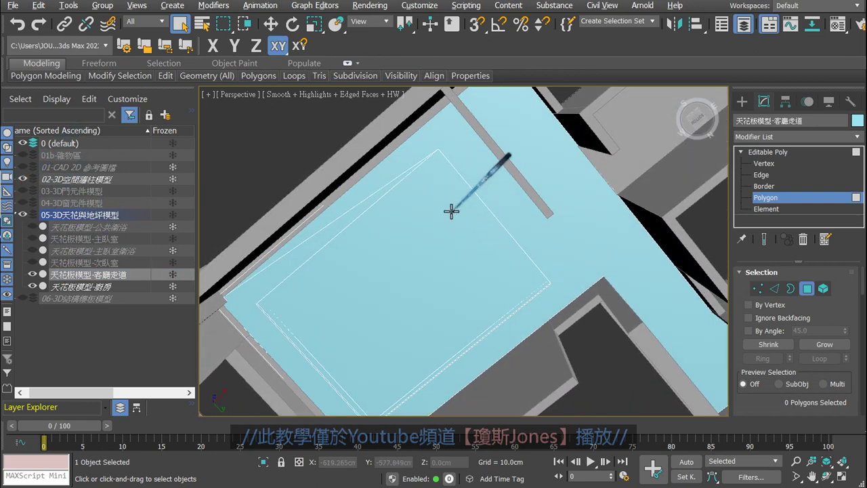
{"action": "mouse_move", "coordinate": [449, 207]}
{"action": "middle_mouse_down", "text": "alt"}
{"action": "mouse_move", "coordinate": [451, 199]}
{"action": "mouse_move", "coordinate": [440, 253]}
{"action": "middle_mouse_up", "text": "alt"}
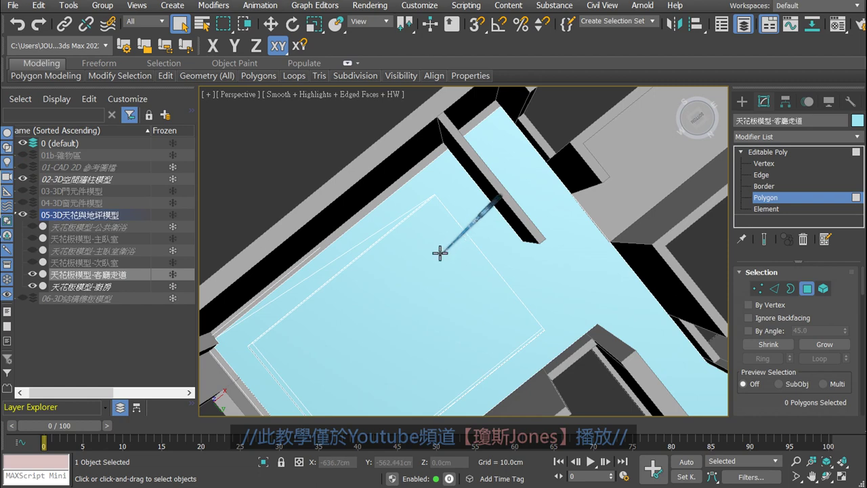
{"action": "left_click", "coordinate": [22, 178]}
{"action": "left_click", "coordinate": [23, 179]}
{"action": "left_click", "coordinate": [22, 179]}
{"action": "left_click", "coordinate": [23, 179]}
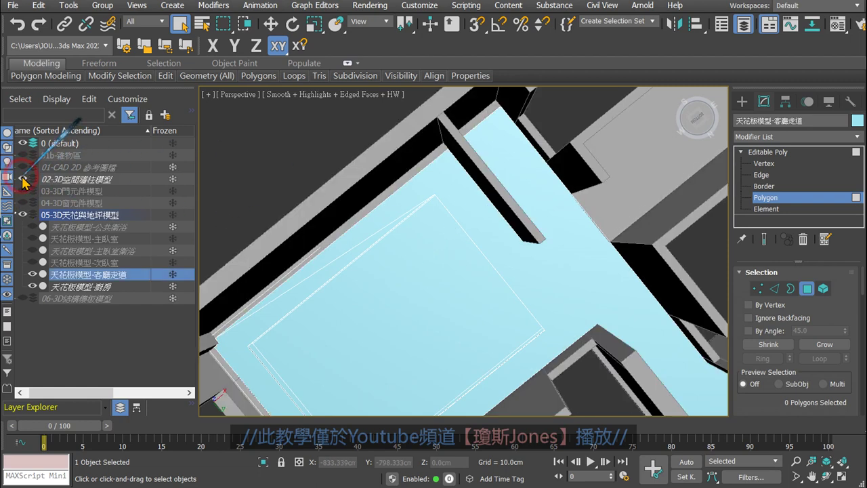
{"action": "left_click", "coordinate": [22, 179]}
{"action": "left_click", "coordinate": [22, 179]}
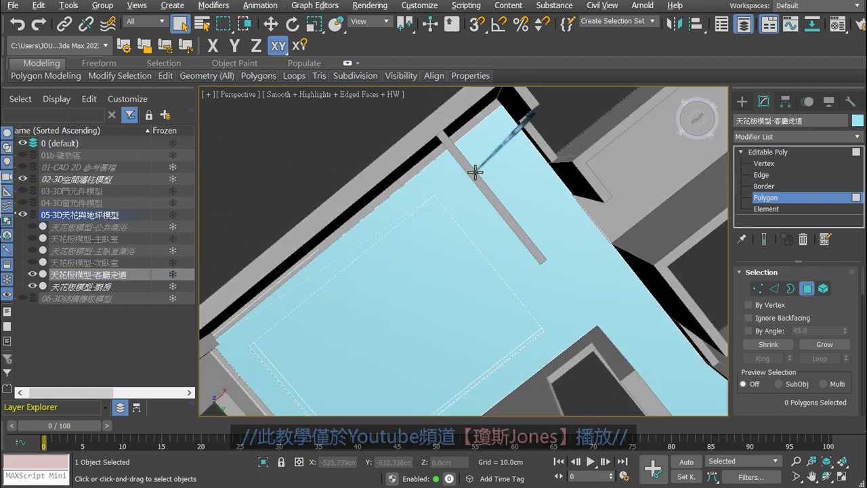
Inspect the open ceiling frame against the walls from near-top and oblique views
{"action": "scroll", "coordinate": [474, 170], "scroll_direction": "down", "scroll_amount": 5}
{"action": "scroll", "coordinate": [464, 326], "scroll_direction": "up", "scroll_amount": 2}
{"action": "mouse_move", "coordinate": [351, 168]}
{"action": "middle_mouse_down", "text": "alt"}
{"action": "mouse_move", "coordinate": [465, 291]}
{"action": "mouse_move", "coordinate": [422, 286]}
{"action": "middle_mouse_up", "text": "alt"}
{"action": "scroll", "coordinate": [465, 191], "scroll_direction": "up", "scroll_amount": 5}
{"action": "scroll", "coordinate": [465, 191], "scroll_direction": "down", "scroll_amount": 5}
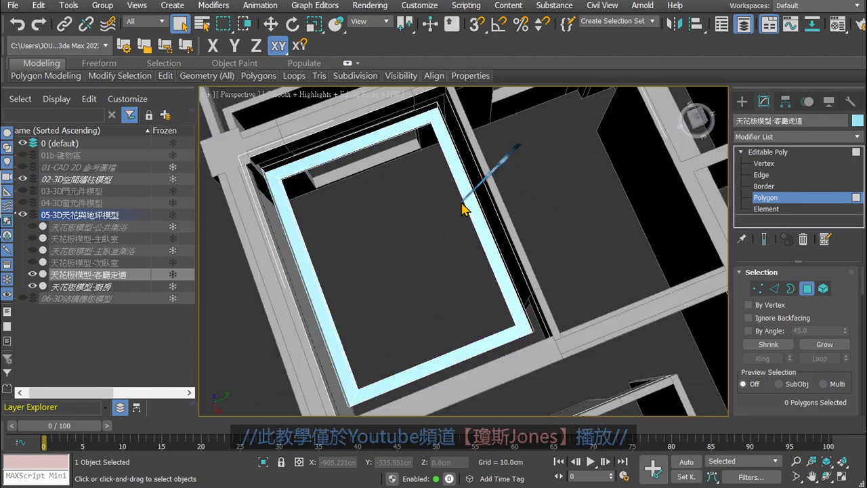
{"action": "mouse_move", "coordinate": [465, 204]}
{"action": "middle_mouse_down", "text": "alt"}
{"action": "mouse_move", "coordinate": [478, 255]}
{"action": "mouse_move", "coordinate": [445, 248]}
{"action": "middle_mouse_up", "text": "alt"}
{"action": "scroll", "coordinate": [405, 269], "scroll_direction": "up", "scroll_amount": 4}
{"action": "scroll", "coordinate": [405, 269], "scroll_direction": "up", "scroll_amount": 2}
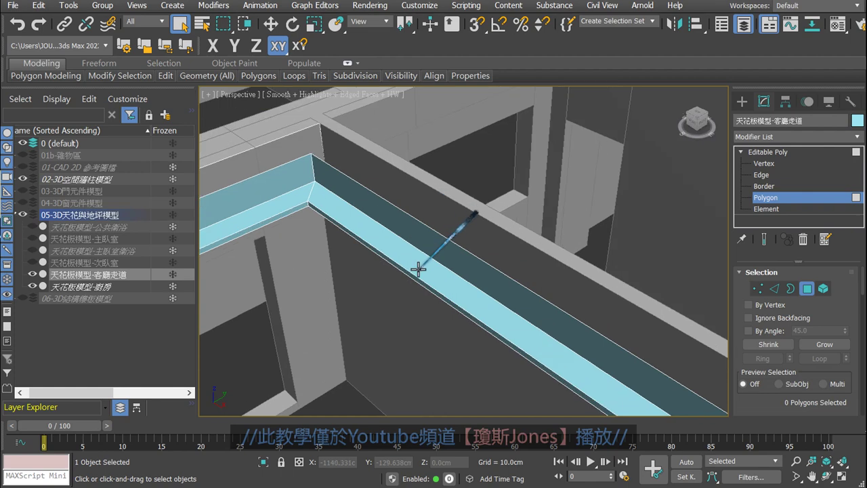
{"action": "scroll", "coordinate": [448, 285], "scroll_direction": "down", "scroll_amount": 2}
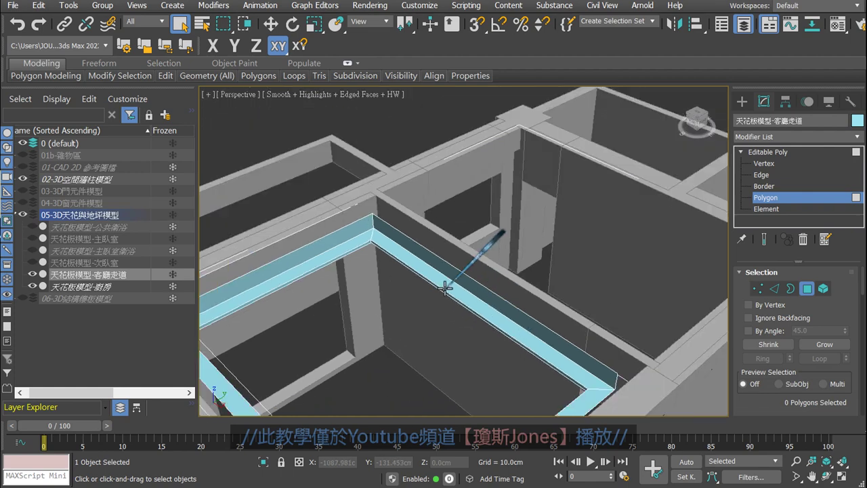
{"action": "mouse_move", "coordinate": [444, 290]}
{"action": "middle_mouse_down", "text": "alt"}
{"action": "mouse_move", "coordinate": [445, 310]}
{"action": "mouse_move", "coordinate": [428, 293]}
{"action": "middle_mouse_up", "text": "alt"}
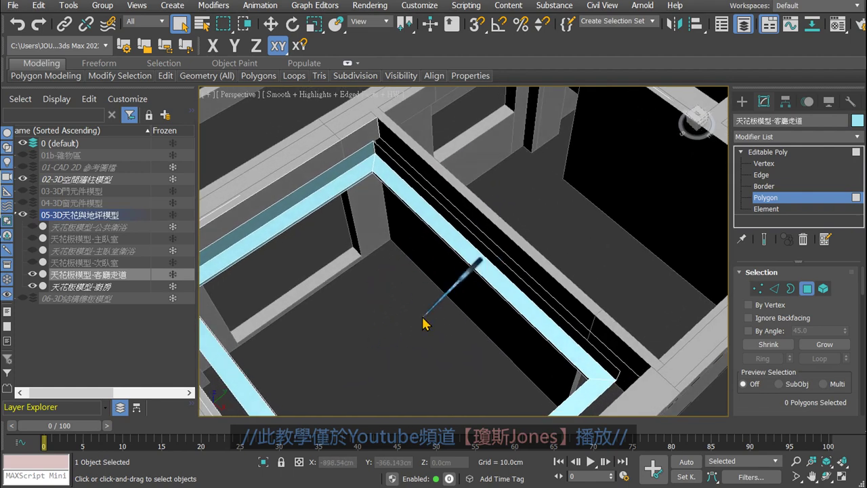
{"action": "scroll", "coordinate": [452, 366], "scroll_direction": "down", "scroll_amount": 2}
{"action": "mouse_move", "coordinate": [465, 358]}
{"action": "middle_mouse_down", "text": "alt"}
{"action": "mouse_move", "coordinate": [472, 246]}
{"action": "mouse_move", "coordinate": [464, 329]}
{"action": "mouse_move", "coordinate": [449, 172]}
{"action": "mouse_move", "coordinate": [430, 193]}
{"action": "mouse_move", "coordinate": [468, 190]}
{"action": "mouse_move", "coordinate": [481, 271]}
{"action": "middle_mouse_up", "text": "alt"}
{"action": "scroll", "coordinate": [393, 265], "scroll_direction": "up", "scroll_amount": 1}
{"action": "scroll", "coordinate": [439, 267], "scroll_direction": "up", "scroll_amount": 2}
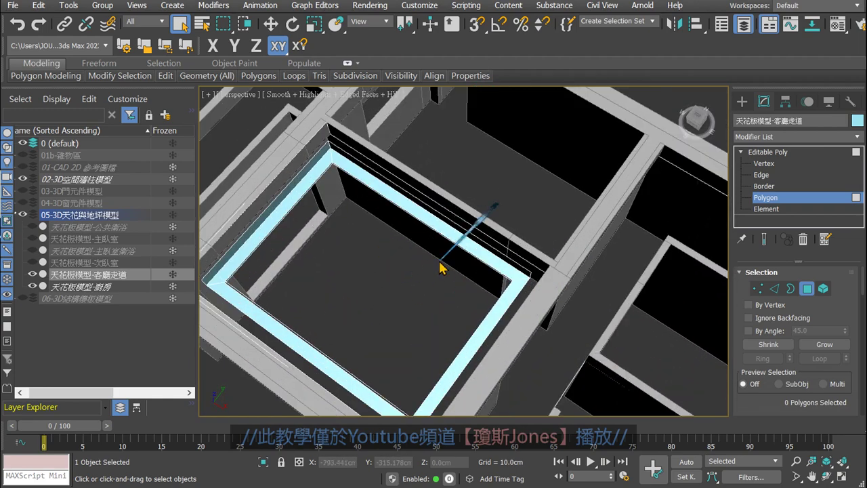
{"action": "mouse_move", "coordinate": [465, 273]}
{"action": "middle_mouse_down", "text": "alt"}
{"action": "mouse_move", "coordinate": [460, 230]}
{"action": "mouse_move", "coordinate": [503, 219]}
{"action": "middle_mouse_up", "text": "alt"}
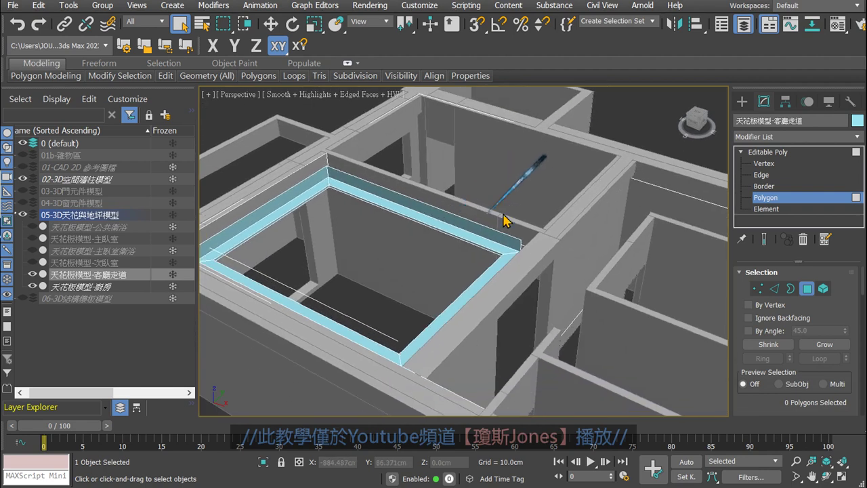
Add a Normal modifier to flip the corridor frame, then collapse it to Editable Poly
{"action": "left_click", "coordinate": [766, 152]}
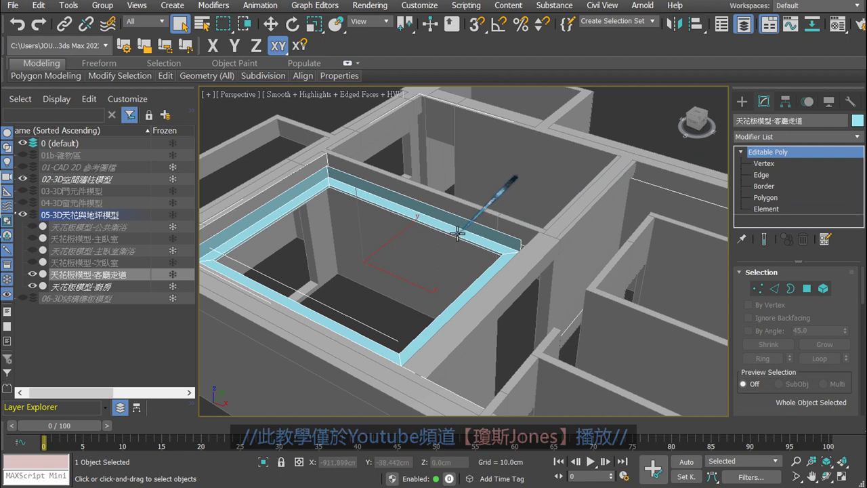
{"action": "left_click", "coordinate": [784, 137]}
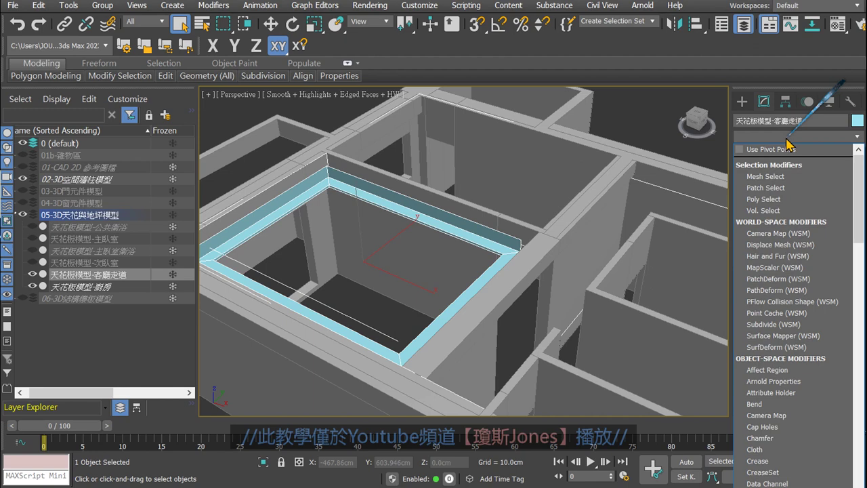
{"action": "key", "text": "n"}
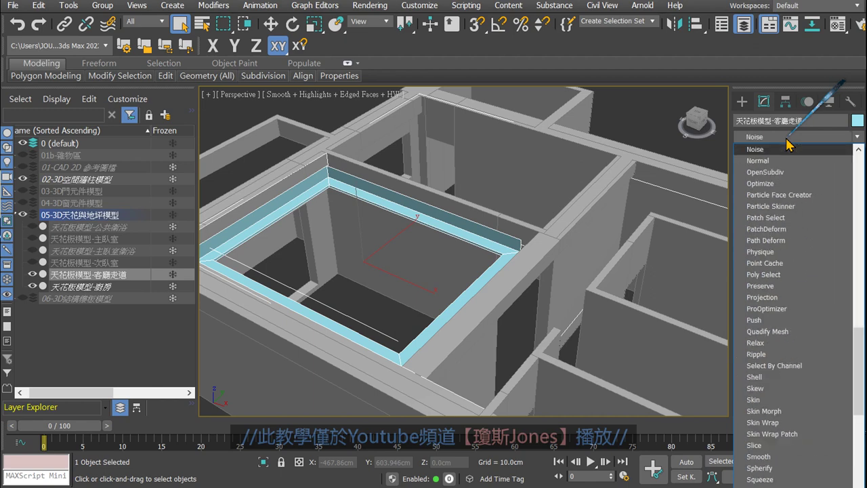
{"action": "left_click", "coordinate": [762, 161]}
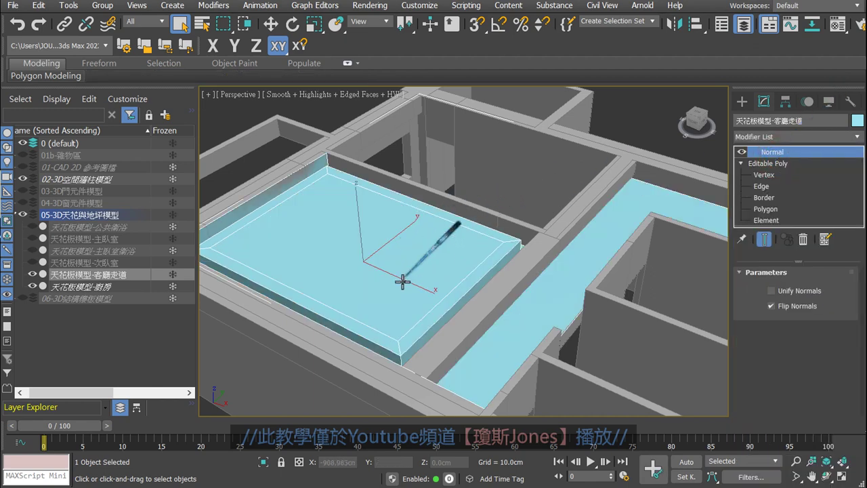
{"action": "right_click", "coordinate": [448, 237]}
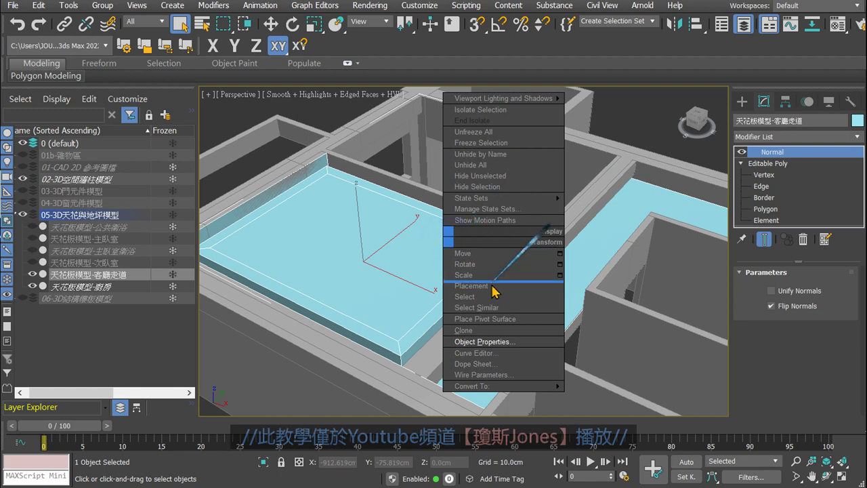
{"action": "mouse_move", "coordinate": [503, 386]}
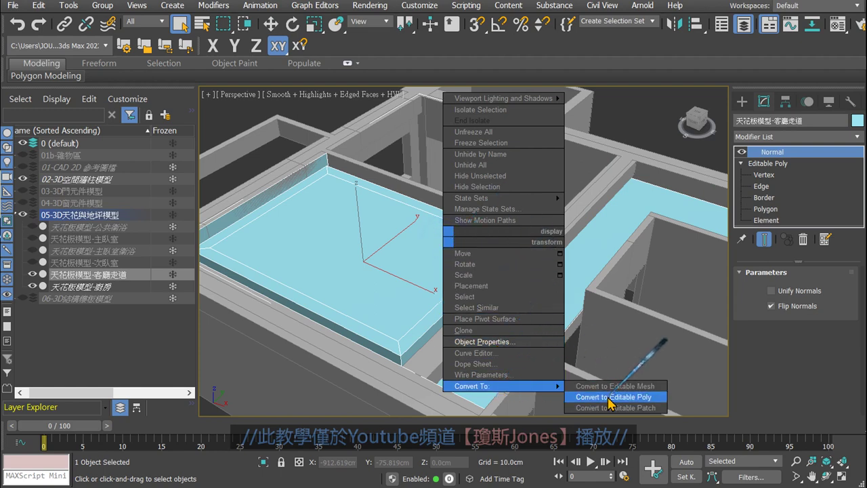
{"action": "left_click", "coordinate": [613, 396]}
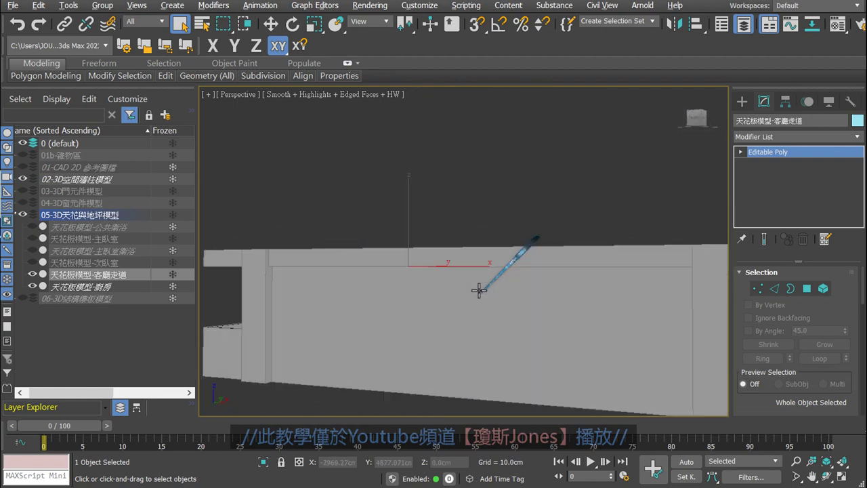
Confirm Backface Cull in the frame's Object Properties and check it from above and 3/4 views
{"action": "scroll", "coordinate": [414, 227], "scroll_direction": "up", "scroll_amount": 2}
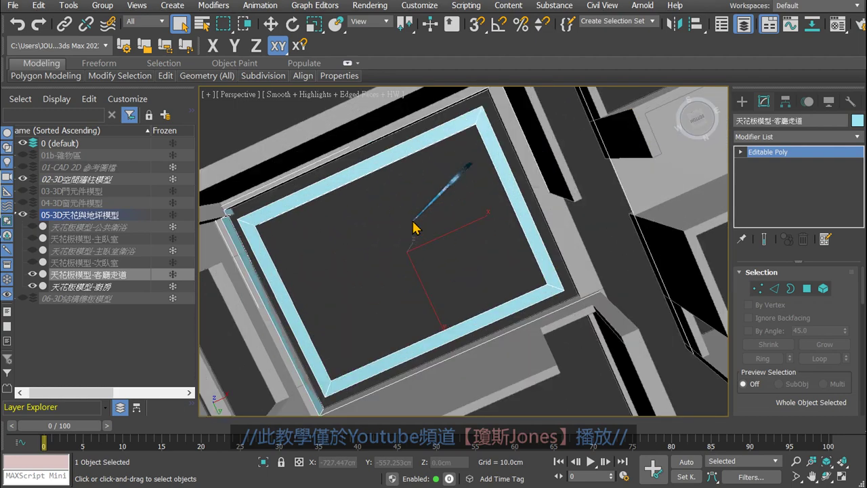
{"action": "right_click", "coordinate": [413, 228]}
{"action": "left_click", "coordinate": [447, 296]}
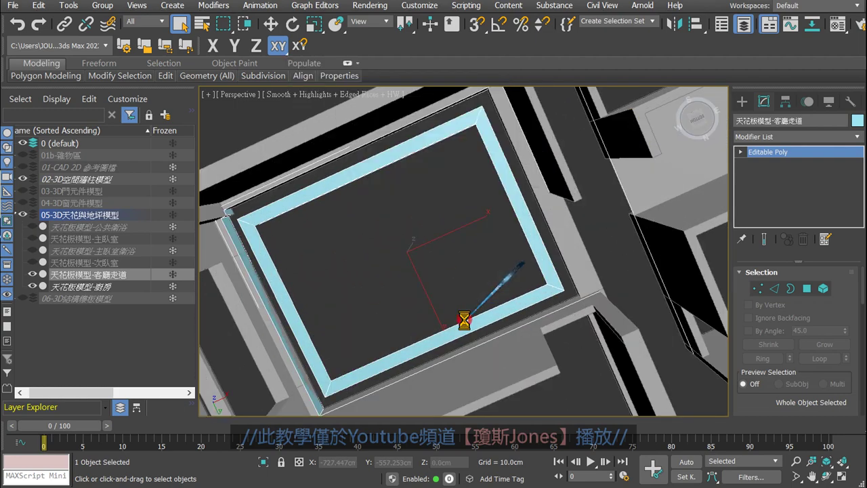
{"action": "left_click", "coordinate": [482, 428]}
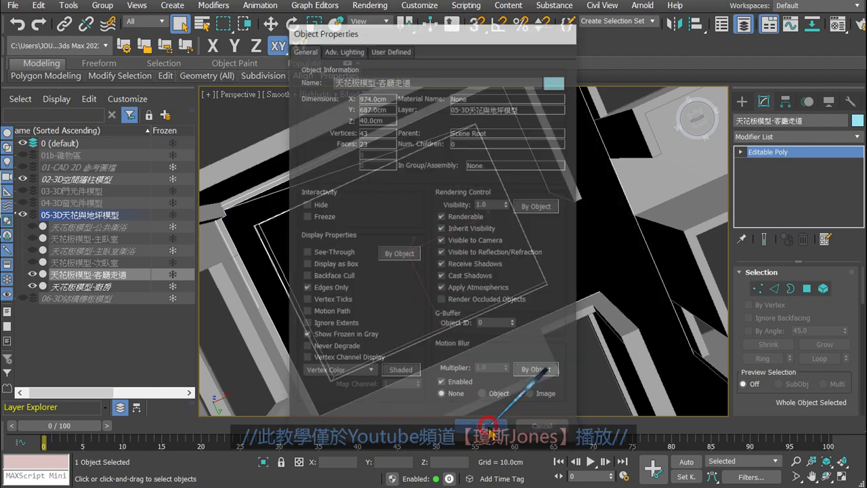
{"action": "middle_click_drag", "start_coordinate": [462, 247], "coordinate": [501, 365], "text": "alt"}
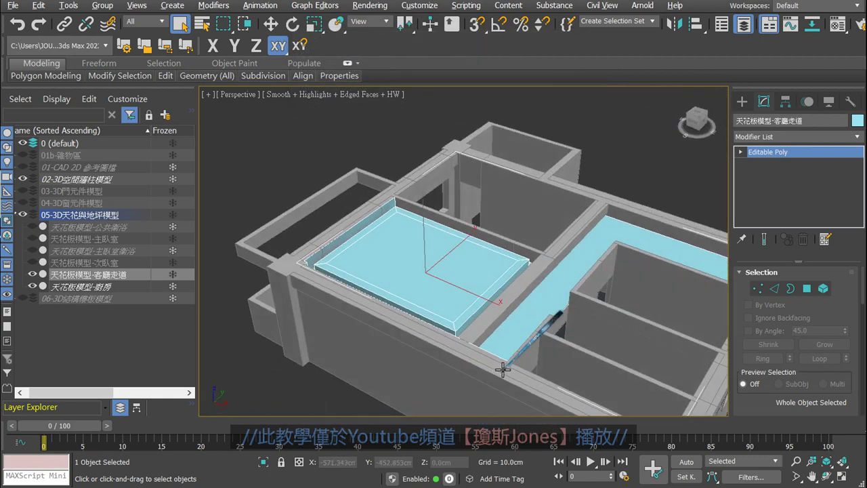
{"action": "middle_click_drag", "start_coordinate": [474, 274], "coordinate": [492, 228], "text": "alt"}
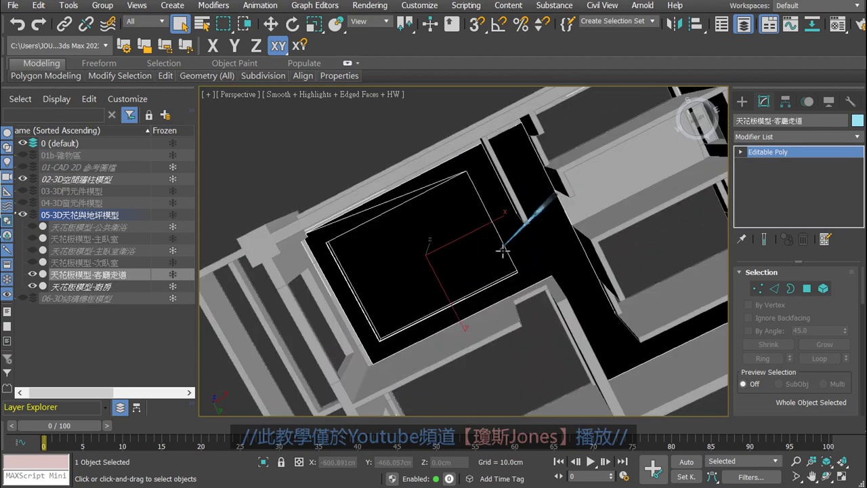
{"action": "mouse_move", "coordinate": [485, 258]}
{"action": "middle_mouse_down", "text": "alt"}
{"action": "mouse_move", "coordinate": [542, 273]}
{"action": "mouse_move", "coordinate": [415, 264]}
{"action": "middle_mouse_up", "text": "alt"}
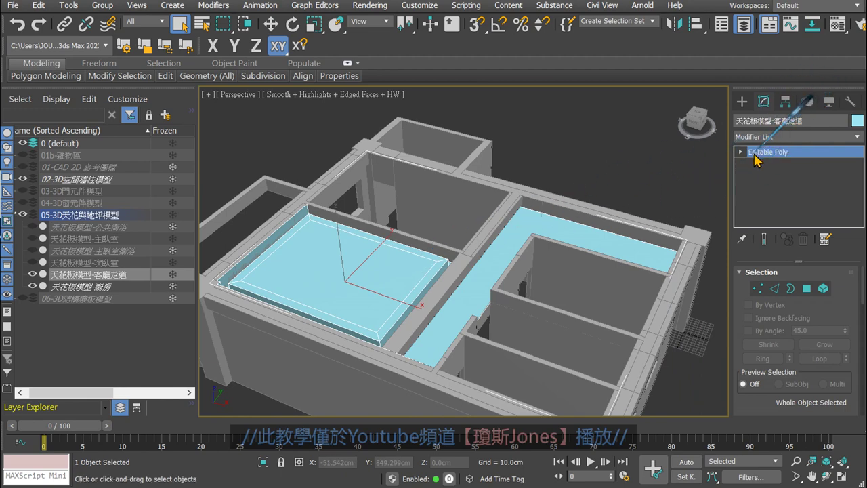
Add a Normal modifier to the corridor ceiling frame to flip its faces
{"action": "left_click", "coordinate": [784, 136]}
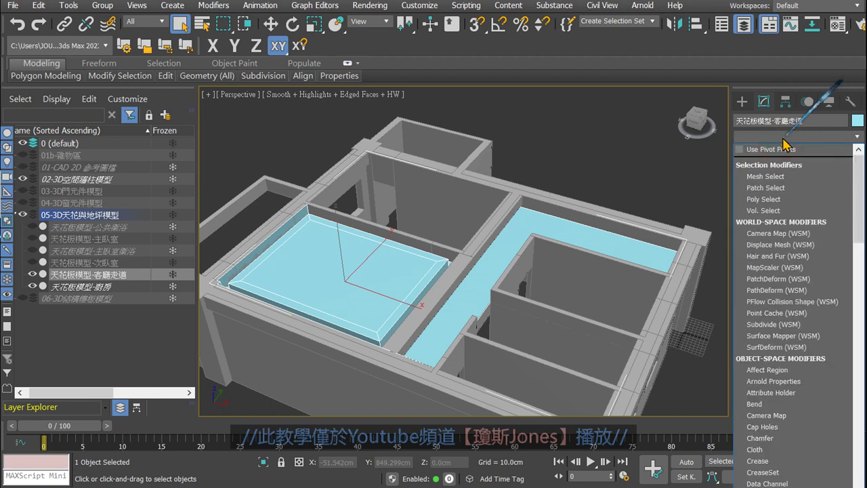
{"action": "key", "text": "n"}
{"action": "left_click", "coordinate": [778, 160]}
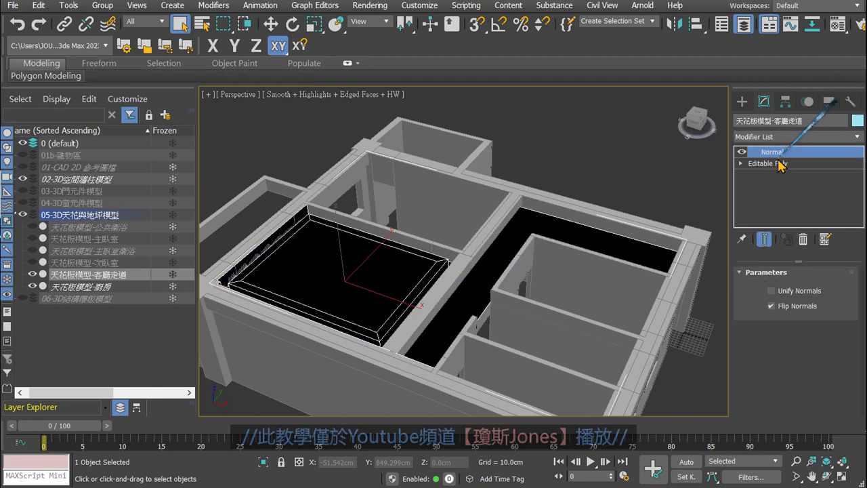
{"action": "middle_click_drag", "start_coordinate": [397, 248], "coordinate": [445, 267], "text": "alt"}
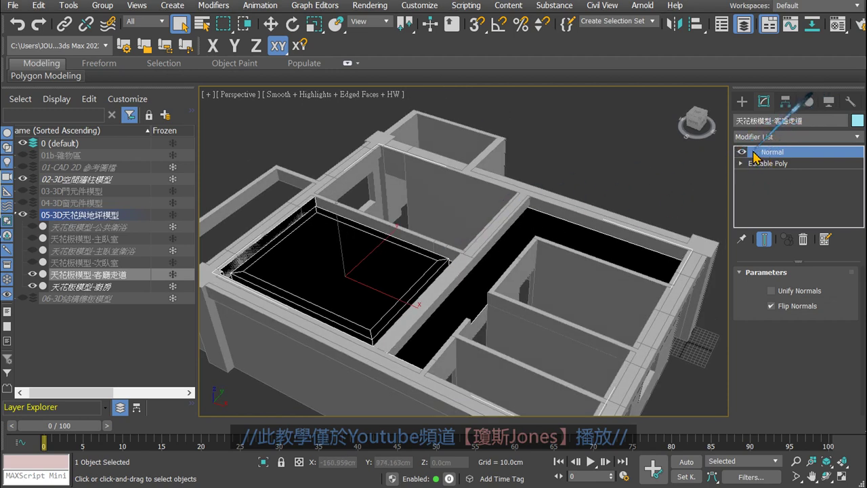
Collapse the ceiling frame to an Editable Poly with Convert To
{"action": "right_click", "coordinate": [365, 228]}
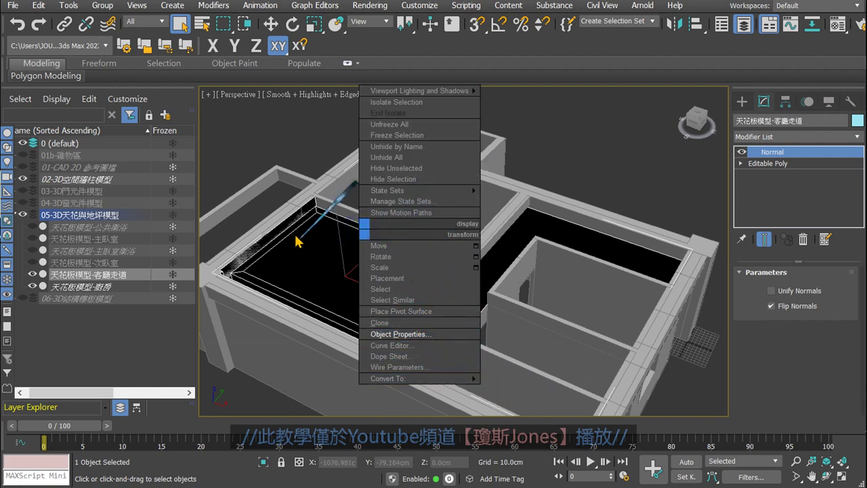
{"action": "scroll", "coordinate": [292, 169], "scroll_direction": "up", "scroll_amount": 3}
{"action": "scroll", "coordinate": [291, 218], "scroll_direction": "up", "scroll_amount": 3}
{"action": "middle_click_drag", "start_coordinate": [291, 218], "coordinate": [421, 197]}
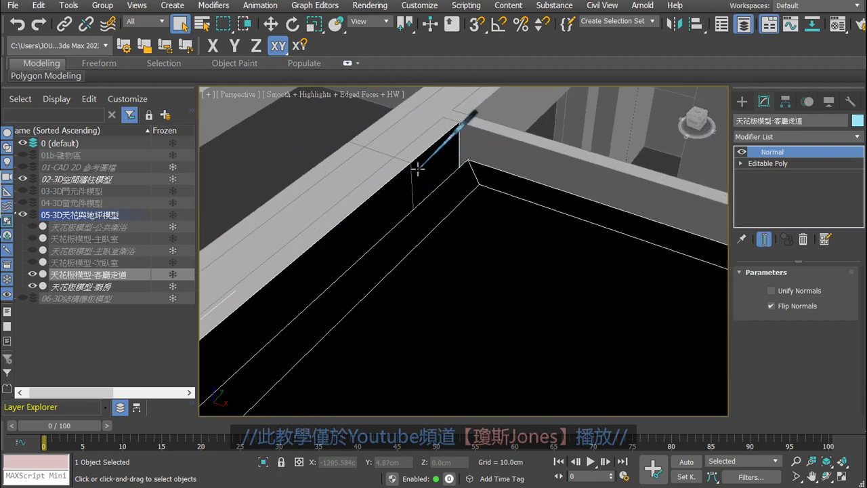
{"action": "scroll", "coordinate": [418, 169], "scroll_direction": "down", "scroll_amount": 2}
{"action": "scroll", "coordinate": [426, 180], "scroll_direction": "down", "scroll_amount": 2}
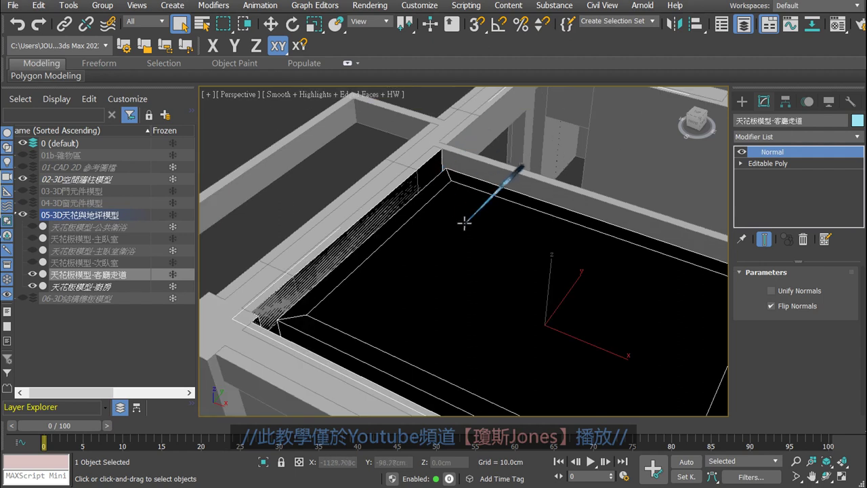
{"action": "right_click", "coordinate": [464, 222]}
{"action": "mouse_move", "coordinate": [489, 369]}
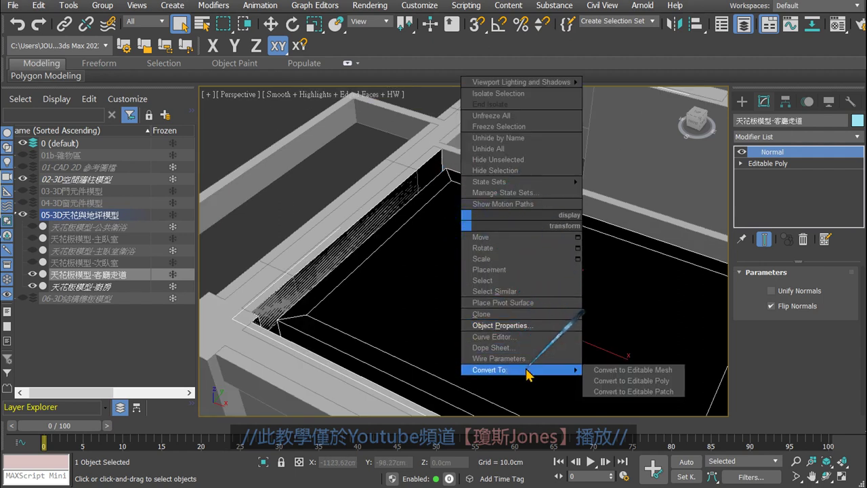
{"action": "left_click", "coordinate": [600, 381]}
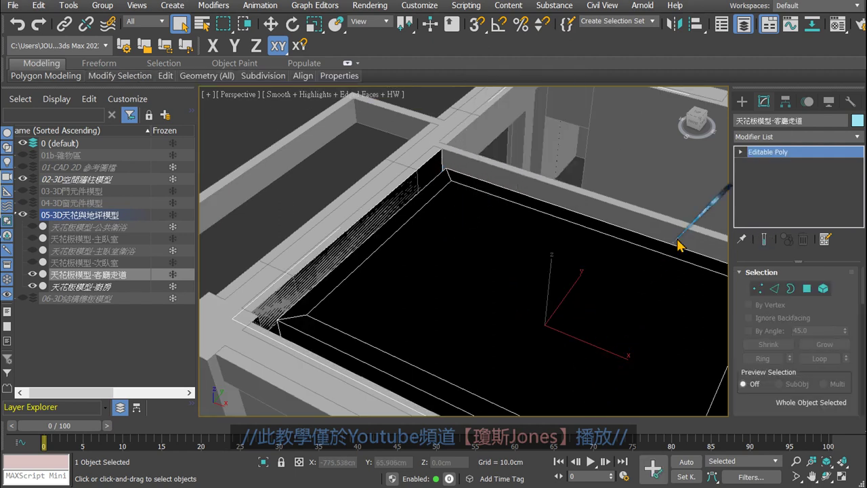
{"action": "left_click", "coordinate": [741, 153]}
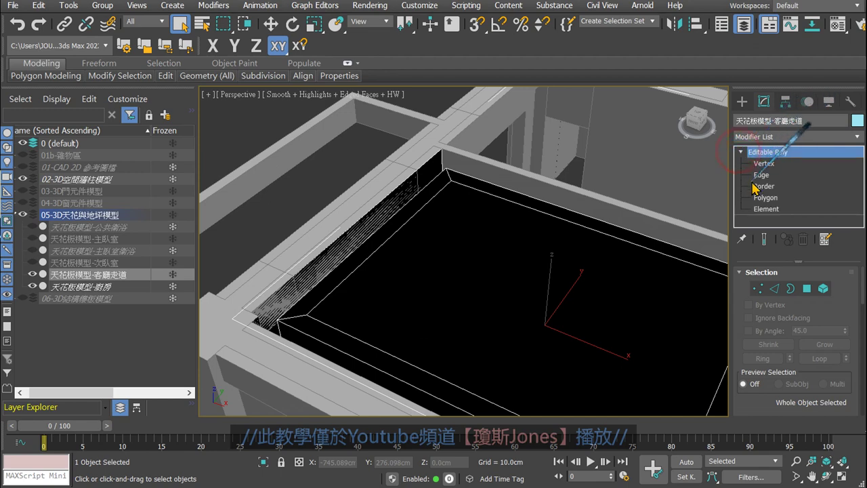
{"action": "left_click", "coordinate": [765, 197]}
{"action": "left_click", "coordinate": [394, 193]}
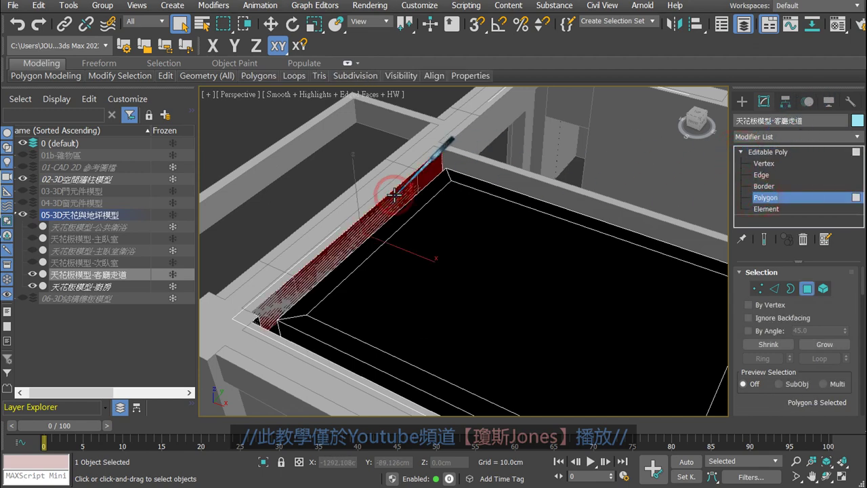
{"action": "left_click", "coordinate": [413, 190]}
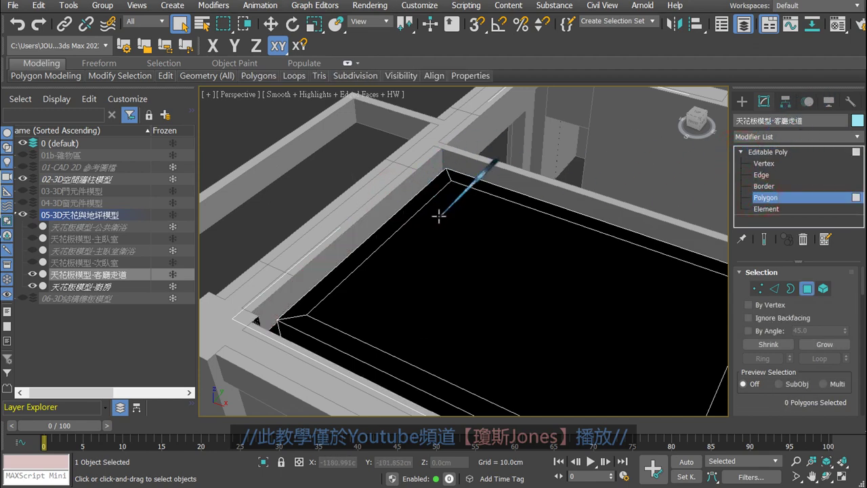
{"action": "mouse_move", "coordinate": [441, 213]}
{"action": "middle_mouse_down", "text": "alt"}
{"action": "mouse_move", "coordinate": [369, 228]}
{"action": "mouse_move", "coordinate": [554, 155]}
{"action": "mouse_move", "coordinate": [435, 174]}
{"action": "middle_mouse_up", "text": "alt"}
{"action": "scroll", "coordinate": [426, 166], "scroll_direction": "up", "scroll_amount": 3}
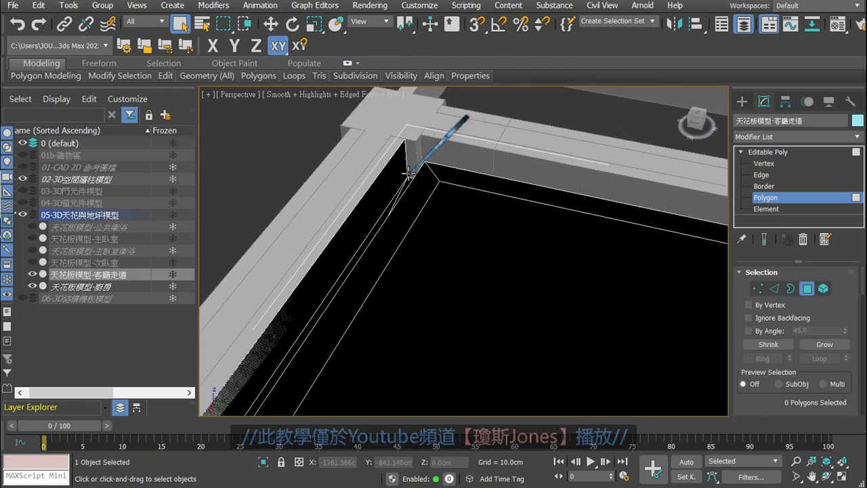
{"action": "left_click", "coordinate": [383, 180]}
{"action": "left_click", "coordinate": [429, 187]}
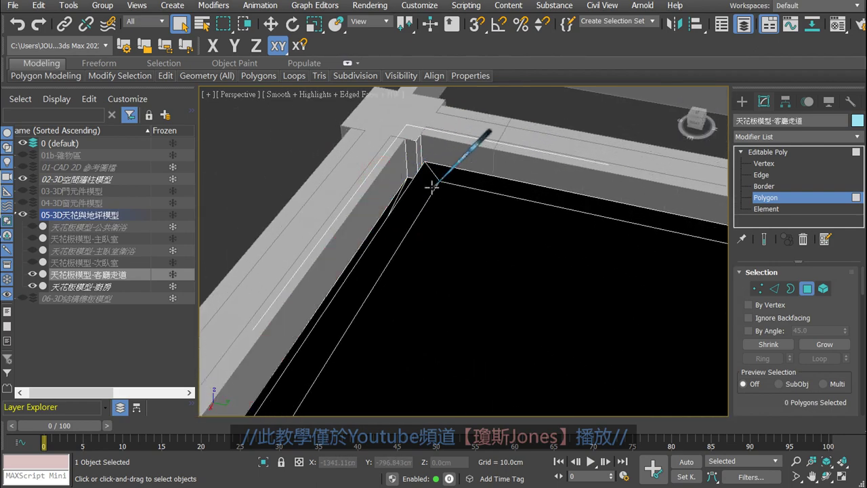
{"action": "scroll", "coordinate": [420, 169], "scroll_direction": "up", "scroll_amount": 2}
{"action": "left_click", "coordinate": [411, 155]}
{"action": "mouse_move", "coordinate": [411, 155]}
{"action": "middle_mouse_down", "text": "alt"}
{"action": "mouse_move", "coordinate": [455, 149]}
{"action": "mouse_move", "coordinate": [507, 182]}
{"action": "mouse_move", "coordinate": [449, 198]}
{"action": "mouse_move", "coordinate": [454, 102]}
{"action": "middle_mouse_up", "text": "alt"}
{"action": "left_click", "coordinate": [524, 104]}
{"action": "scroll", "coordinate": [513, 126], "scroll_direction": "down", "scroll_amount": 3}
{"action": "left_click", "coordinate": [767, 151]}
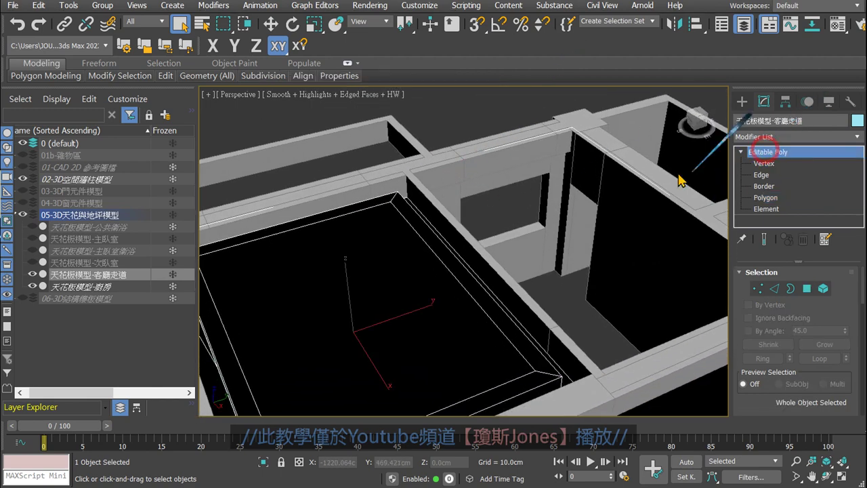
{"action": "scroll", "coordinate": [397, 223], "scroll_direction": "down", "scroll_amount": 3}
{"action": "mouse_move", "coordinate": [432, 217]}
{"action": "middle_mouse_down"}
{"action": "mouse_move", "coordinate": [451, 237]}
{"action": "mouse_move", "coordinate": [411, 210]}
{"action": "middle_mouse_up"}
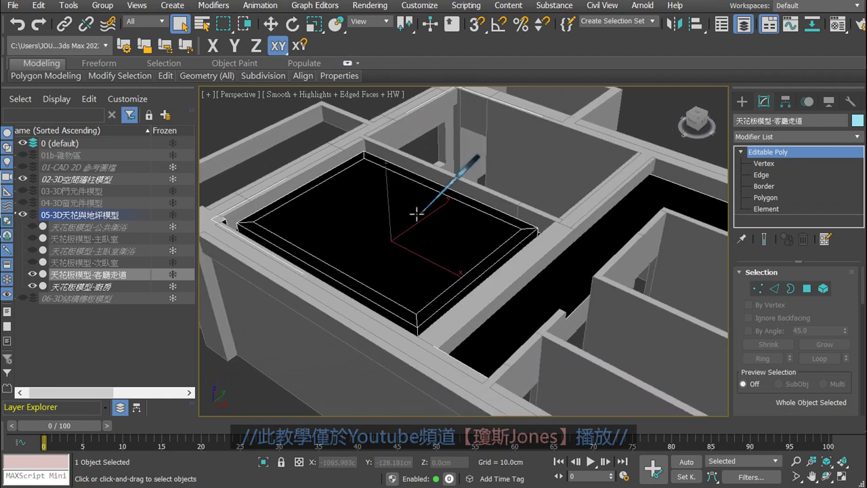
Tick Backface Cull in the corridor ceiling frame's Object Properties
{"action": "right_click", "coordinate": [409, 210]}
{"action": "left_click", "coordinate": [460, 313]}
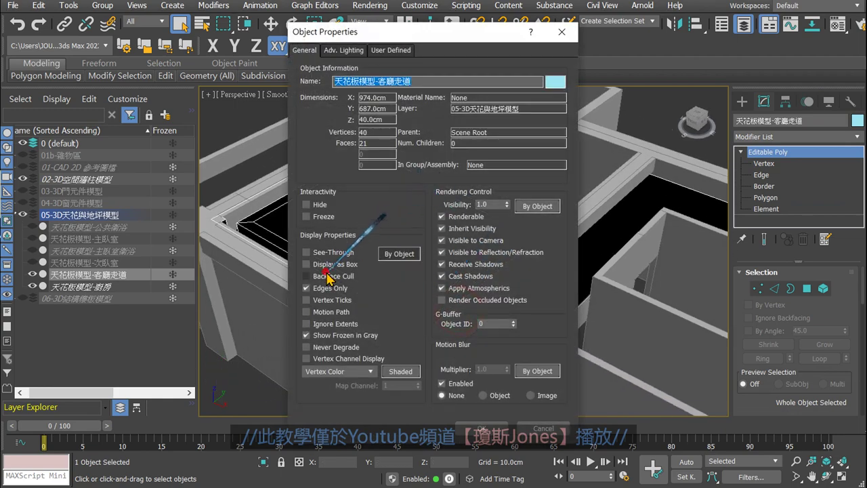
{"action": "left_click", "coordinate": [326, 275]}
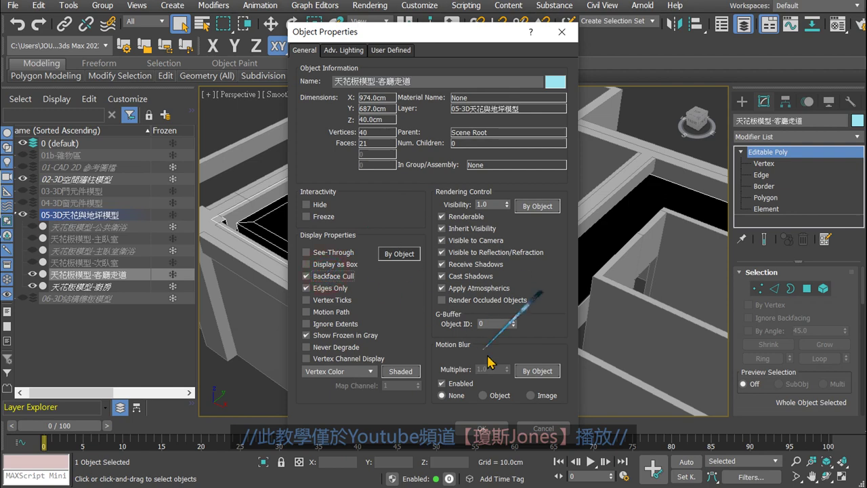
{"action": "left_click", "coordinate": [492, 431]}
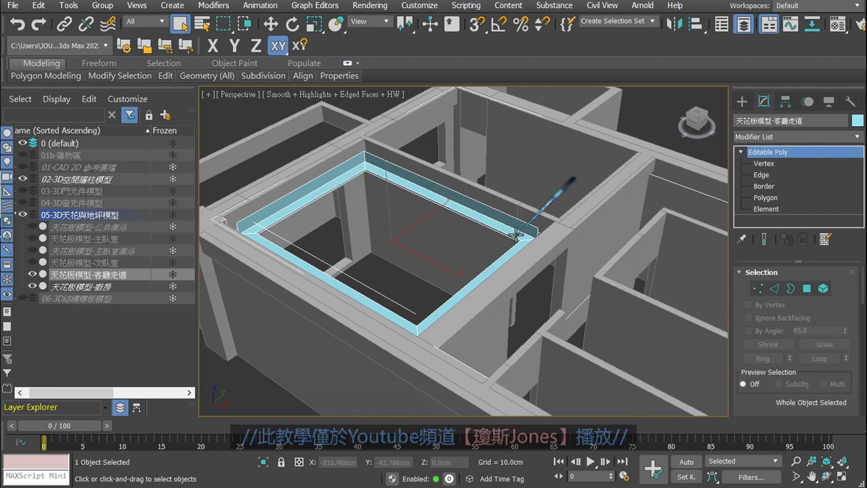
Clear the selection and view the building from below to check the frame
{"action": "scroll", "coordinate": [420, 212], "scroll_direction": "up", "scroll_amount": 1}
{"action": "scroll", "coordinate": [449, 261], "scroll_direction": "up", "scroll_amount": 2}
{"action": "scroll", "coordinate": [449, 262], "scroll_direction": "up", "scroll_amount": 1}
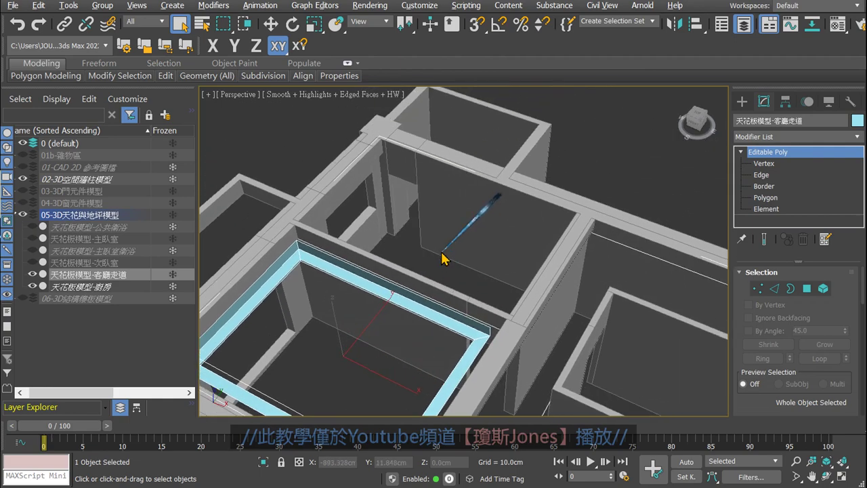
{"action": "scroll", "coordinate": [461, 259], "scroll_direction": "up", "scroll_amount": 1}
{"action": "scroll", "coordinate": [489, 251], "scroll_direction": "down", "scroll_amount": 2}
{"action": "scroll", "coordinate": [499, 252], "scroll_direction": "down", "scroll_amount": 3}
{"action": "left_click", "coordinate": [429, 188]}
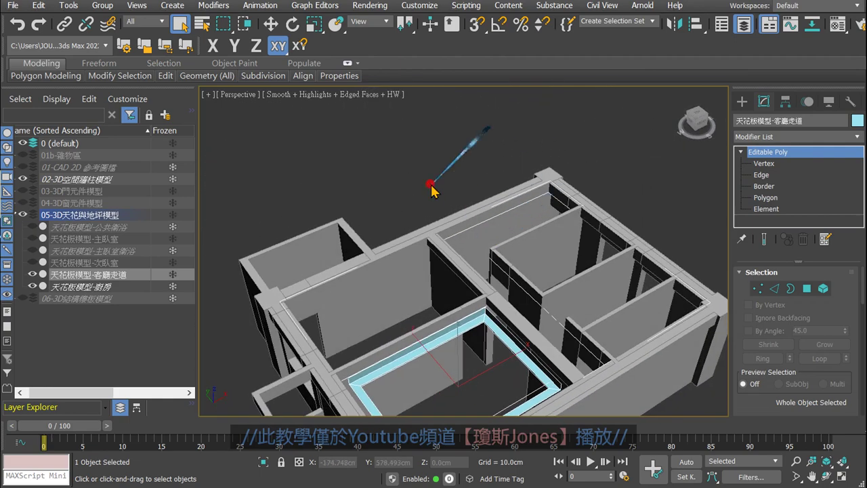
{"action": "scroll", "coordinate": [451, 194], "scroll_direction": "up", "scroll_amount": 2}
{"action": "scroll", "coordinate": [452, 195], "scroll_direction": "up", "scroll_amount": 3}
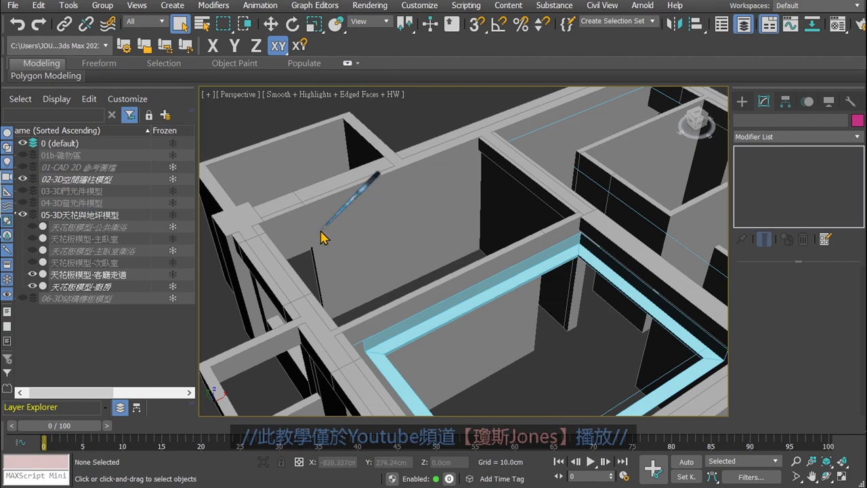
{"action": "scroll", "coordinate": [323, 236], "scroll_direction": "down", "scroll_amount": 3}
{"action": "mouse_move", "coordinate": [451, 271]}
{"action": "middle_mouse_down", "text": "alt"}
{"action": "mouse_move", "coordinate": [536, 329]}
{"action": "mouse_move", "coordinate": [532, 202]}
{"action": "mouse_move", "coordinate": [517, 323]}
{"action": "mouse_move", "coordinate": [369, 305]}
{"action": "middle_mouse_up", "text": "alt"}
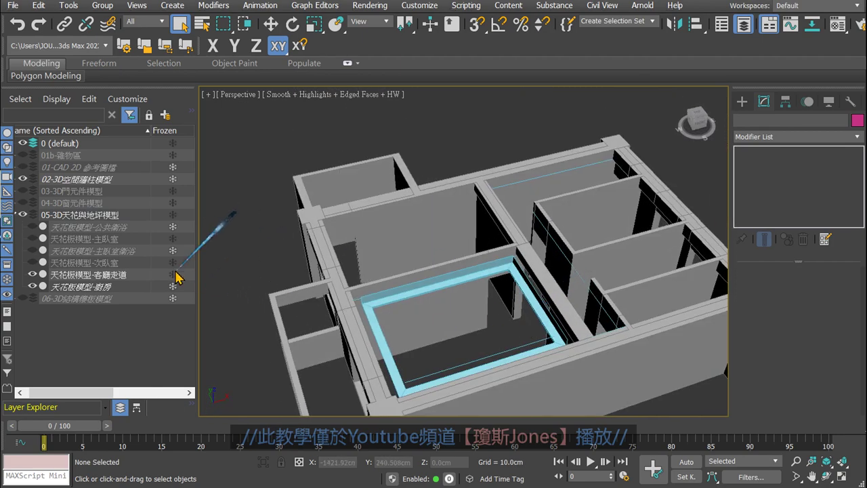
Freeze and hide the 天花板模型-客廳走道 layer
{"action": "left_click", "coordinate": [173, 274]}
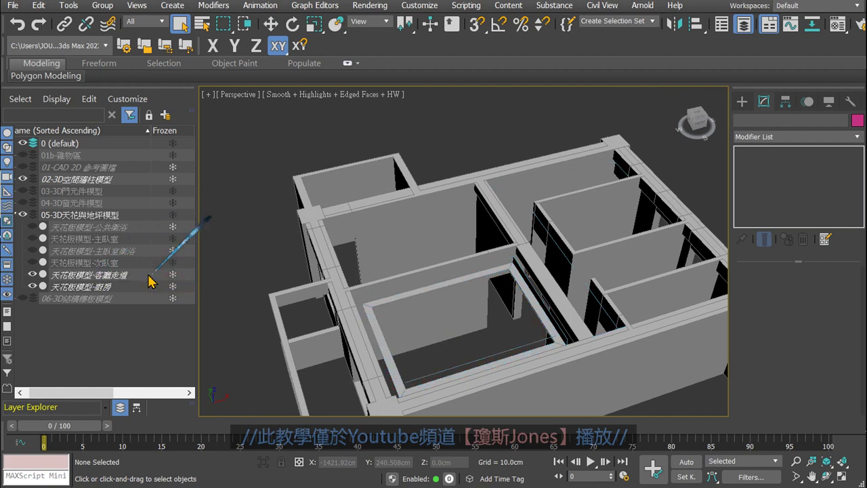
{"action": "left_click", "coordinate": [32, 274]}
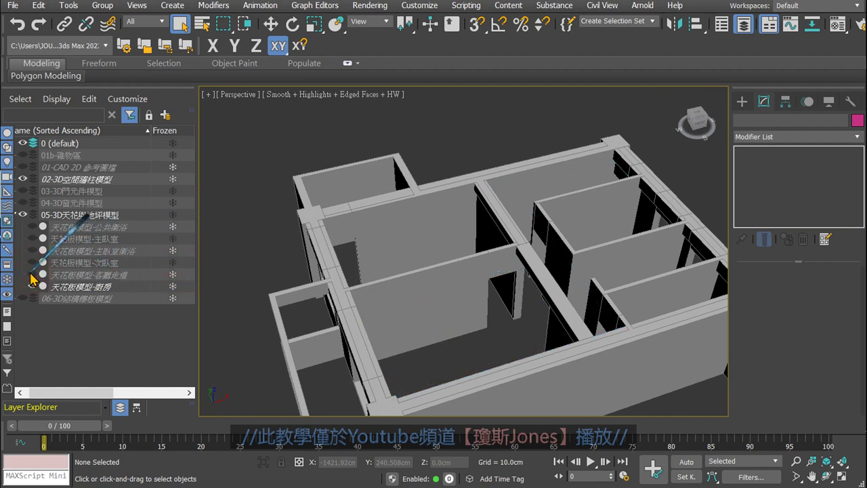
{"action": "middle_click_drag", "start_coordinate": [333, 293], "coordinate": [391, 303], "text": "alt"}
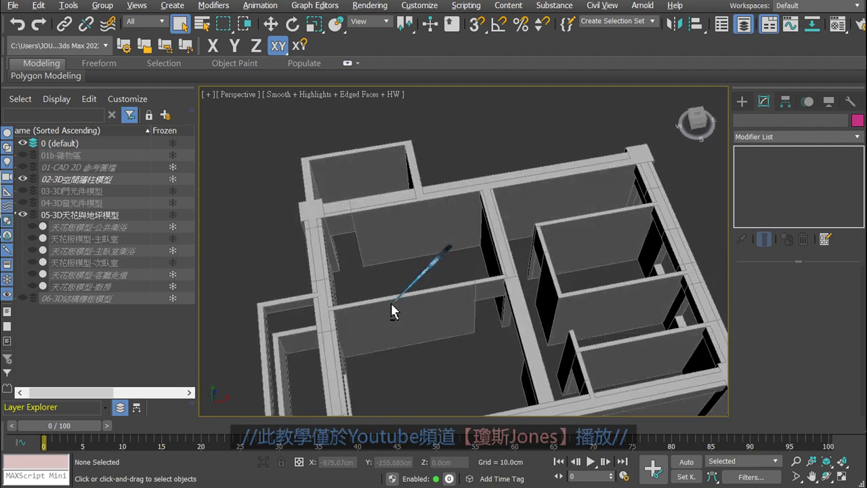
Show the 天花板模型-主臥室 layer, select its ceiling, and enter Polygon level
{"action": "left_click", "coordinate": [31, 239]}
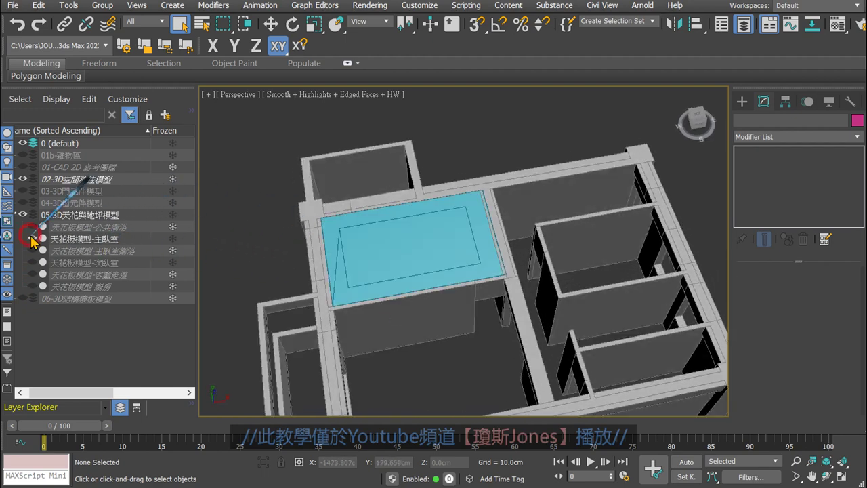
{"action": "scroll", "coordinate": [414, 283], "scroll_direction": "up", "scroll_amount": 1}
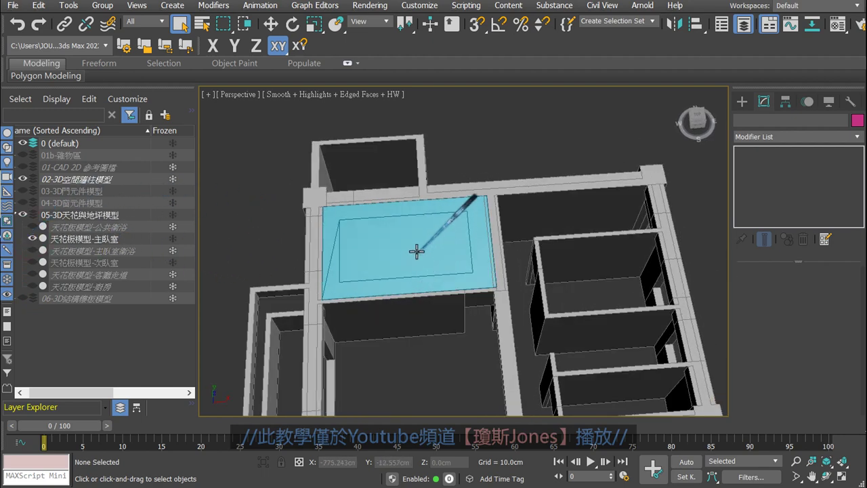
{"action": "scroll", "coordinate": [416, 250], "scroll_direction": "up", "scroll_amount": 1}
{"action": "scroll", "coordinate": [440, 258], "scroll_direction": "up", "scroll_amount": 2}
{"action": "left_click", "coordinate": [415, 229]}
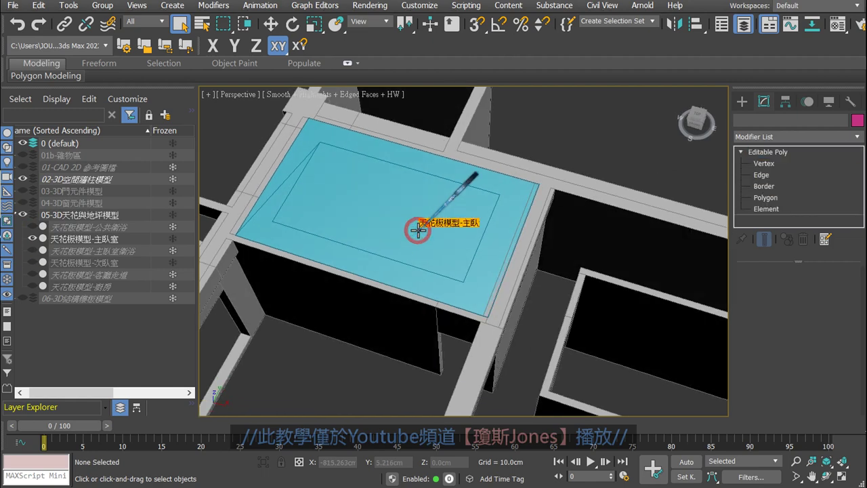
{"action": "middle_click_drag", "start_coordinate": [416, 230], "coordinate": [421, 249]}
{"action": "scroll", "coordinate": [406, 247], "scroll_direction": "up", "scroll_amount": 2}
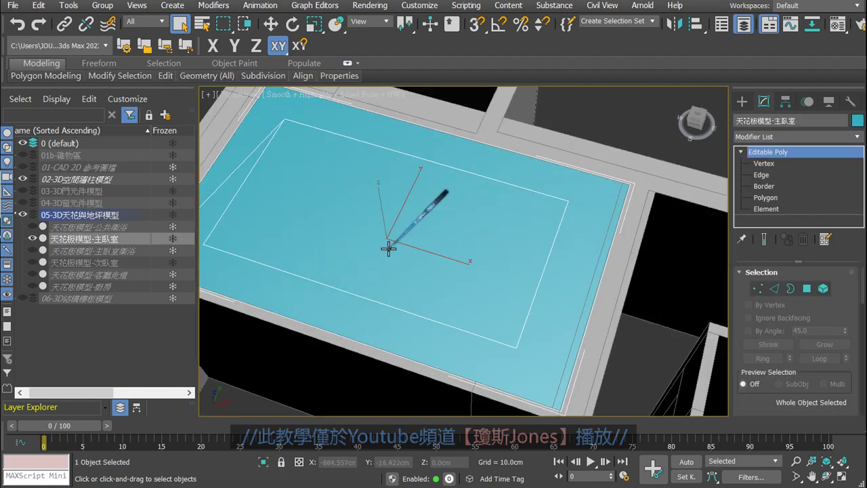
{"action": "scroll", "coordinate": [393, 251], "scroll_direction": "up", "scroll_amount": 1}
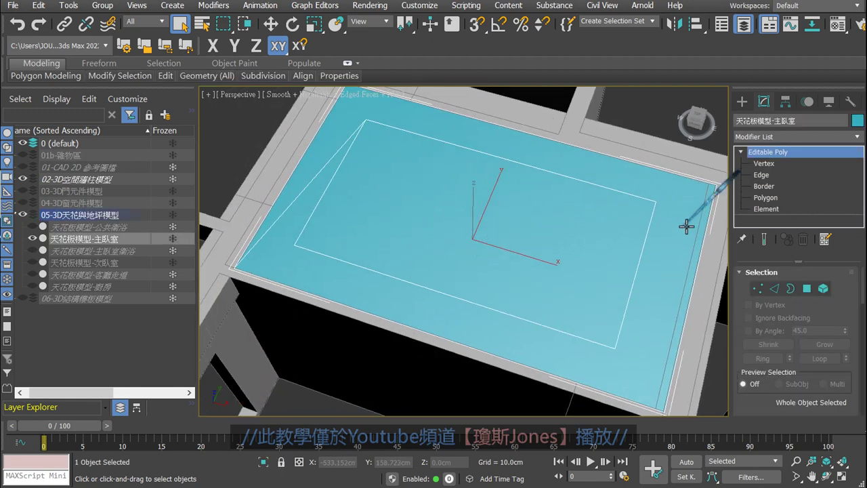
{"action": "left_click", "coordinate": [766, 198]}
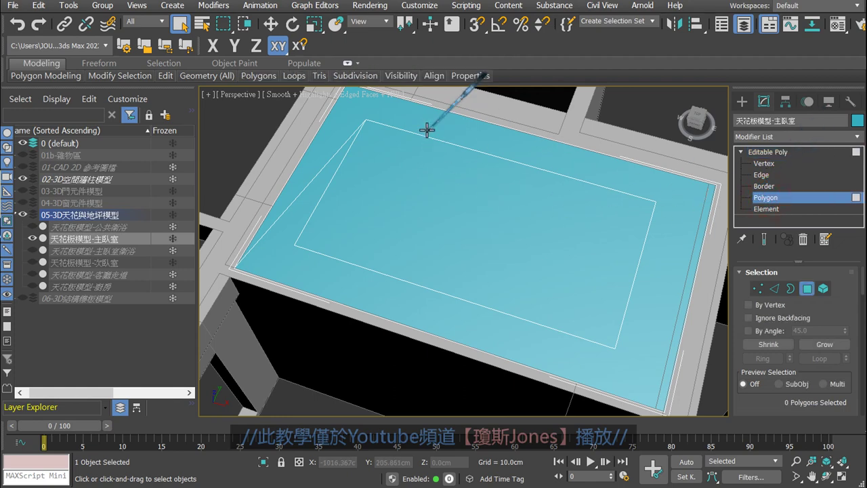
Delete the inner ceiling face and the frame's top face from the 主臥室 ceiling
{"action": "left_click", "coordinate": [428, 163]}
{"action": "key", "text": "Delete"}
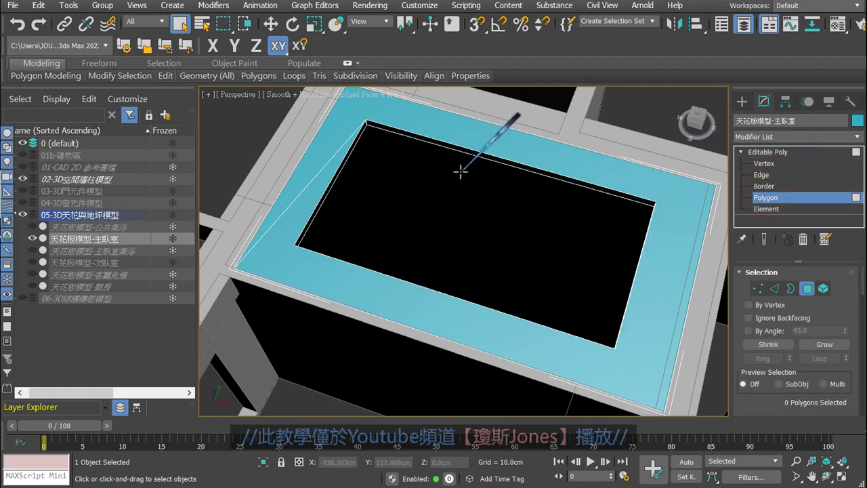
{"action": "scroll", "coordinate": [408, 212], "scroll_direction": "up", "scroll_amount": 3}
{"action": "scroll", "coordinate": [411, 223], "scroll_direction": "down", "scroll_amount": 3}
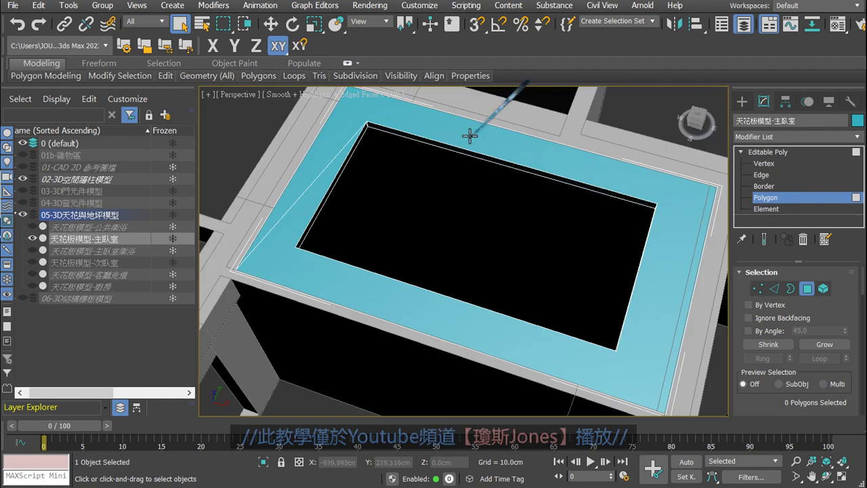
{"action": "left_click", "coordinate": [470, 132]}
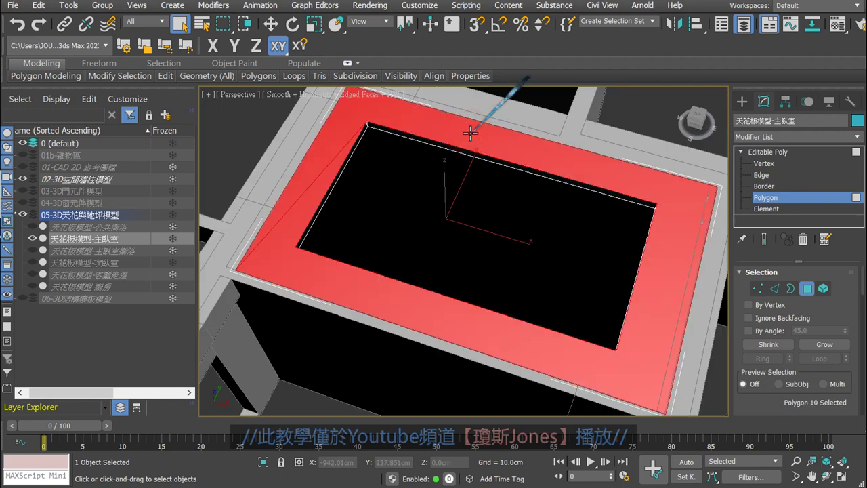
{"action": "key", "text": "Delete"}
Select and check the edge and lower strip faces around the opening, then clear the selection
{"action": "mouse_move", "coordinate": [462, 218]}
{"action": "middle_mouse_down", "text": "alt"}
{"action": "mouse_move", "coordinate": [472, 215]}
{"action": "mouse_move", "coordinate": [471, 188]}
{"action": "middle_mouse_up", "text": "alt"}
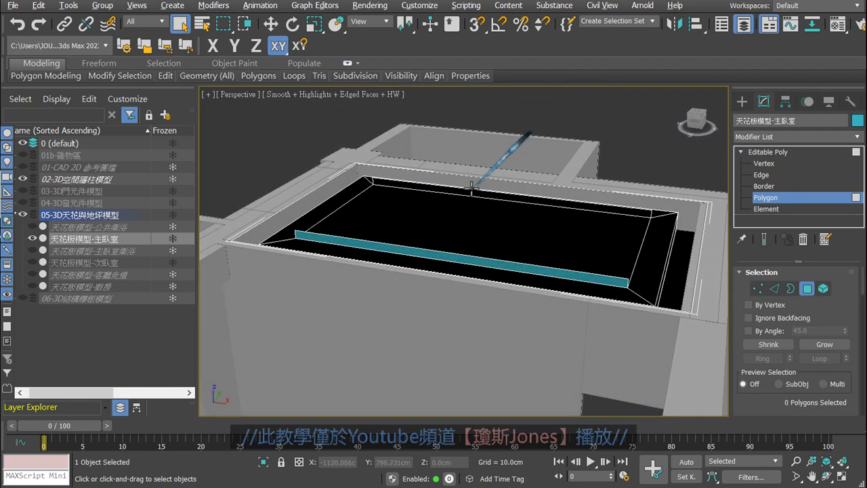
{"action": "scroll", "coordinate": [412, 184], "scroll_direction": "up", "scroll_amount": 3}
{"action": "left_click", "coordinate": [411, 186]}
{"action": "left_click", "coordinate": [402, 196]}
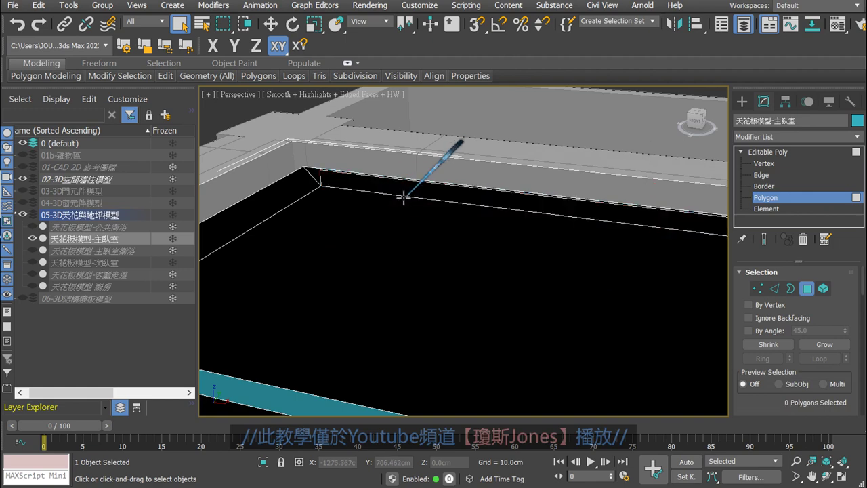
{"action": "scroll", "coordinate": [402, 193], "scroll_direction": "down", "scroll_amount": 2}
{"action": "left_click", "coordinate": [396, 188]}
{"action": "left_click", "coordinate": [397, 191]}
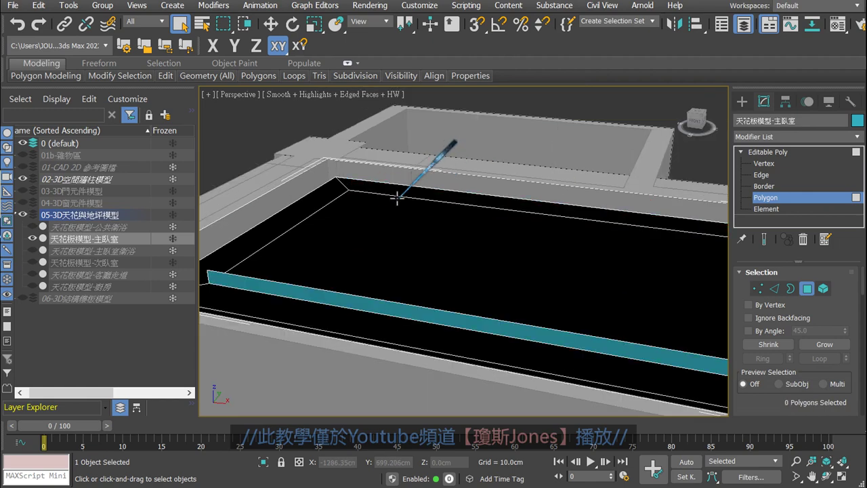
{"action": "left_click", "coordinate": [340, 298]}
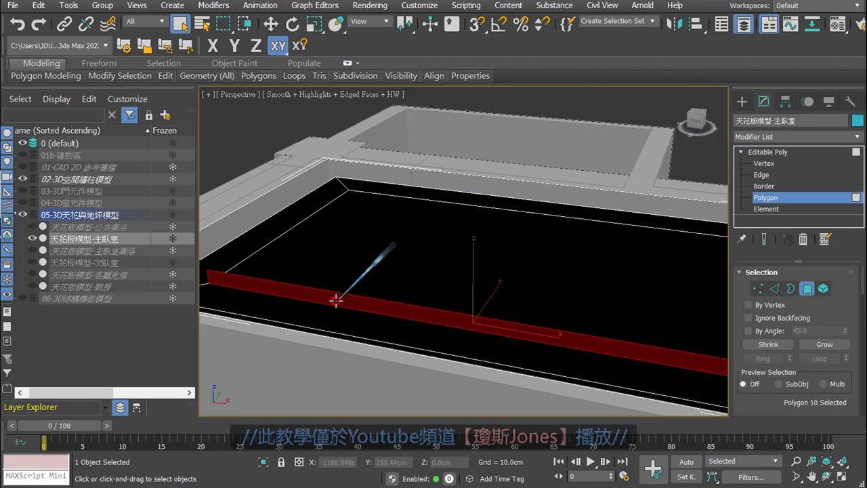
{"action": "left_click", "coordinate": [329, 271]}
Hide the 02-3D空間牆柱模型 walls layer so the ceiling frame stands alone over the opening
{"action": "scroll", "coordinate": [328, 269], "scroll_direction": "down", "scroll_amount": 3}
{"action": "middle_click_drag", "start_coordinate": [325, 265], "coordinate": [412, 269], "text": "alt"}
{"action": "scroll", "coordinate": [474, 209], "scroll_direction": "up", "scroll_amount": 1}
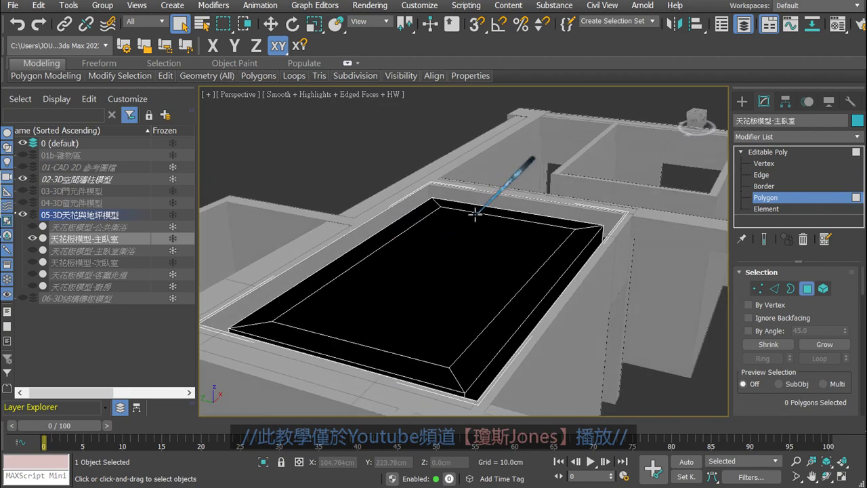
{"action": "scroll", "coordinate": [480, 217], "scroll_direction": "up", "scroll_amount": 2}
{"action": "scroll", "coordinate": [484, 217], "scroll_direction": "up", "scroll_amount": 2}
{"action": "scroll", "coordinate": [476, 231], "scroll_direction": "up", "scroll_amount": 2}
{"action": "scroll", "coordinate": [474, 237], "scroll_direction": "down", "scroll_amount": 2}
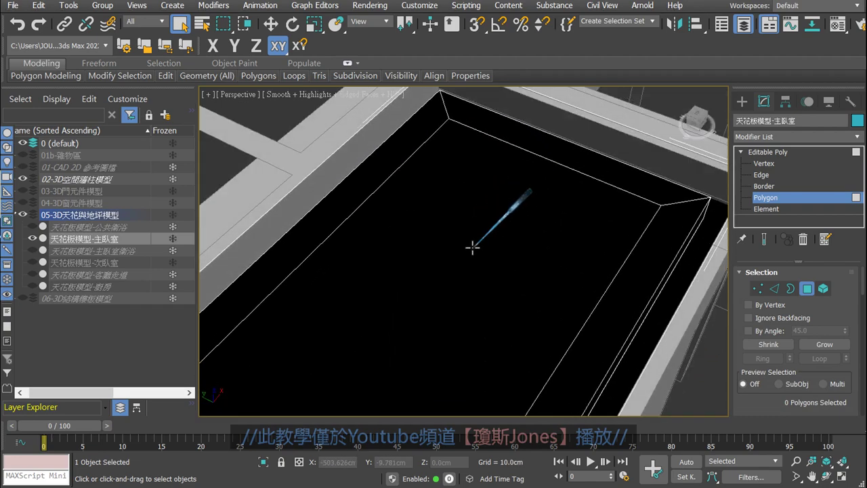
{"action": "mouse_move", "coordinate": [470, 246]}
{"action": "middle_mouse_down", "text": "alt"}
{"action": "mouse_move", "coordinate": [411, 284]}
{"action": "mouse_move", "coordinate": [467, 257]}
{"action": "mouse_move", "coordinate": [426, 228]}
{"action": "middle_mouse_up", "text": "alt"}
{"action": "scroll", "coordinate": [461, 268], "scroll_direction": "up", "scroll_amount": 2}
{"action": "scroll", "coordinate": [422, 188], "scroll_direction": "up", "scroll_amount": 2}
{"action": "scroll", "coordinate": [396, 168], "scroll_direction": "up", "scroll_amount": 1}
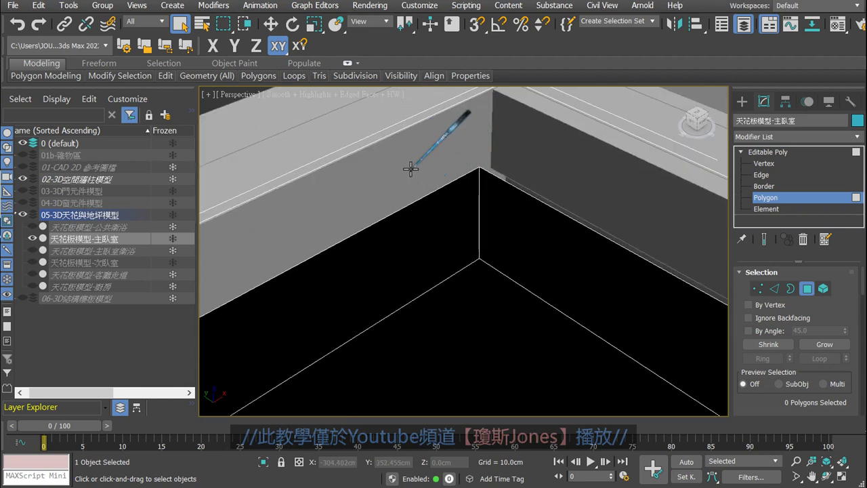
{"action": "scroll", "coordinate": [410, 169], "scroll_direction": "down", "scroll_amount": 1}
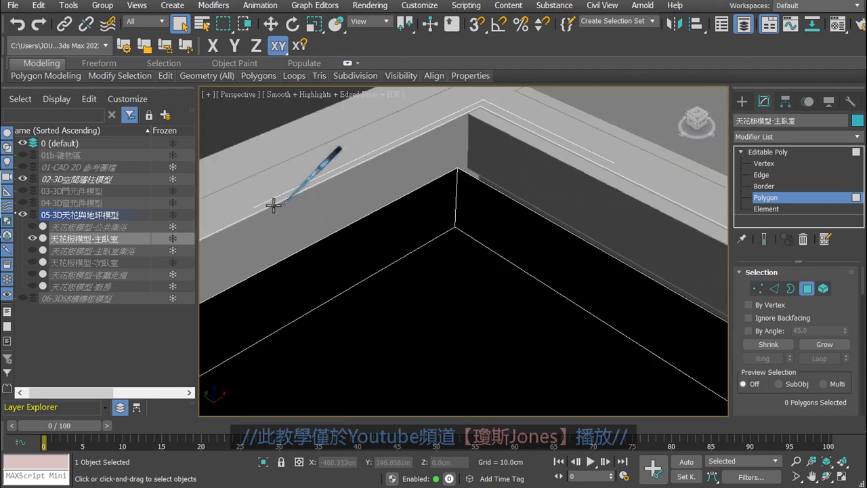
{"action": "left_click", "coordinate": [24, 179]}
{"action": "scroll", "coordinate": [547, 248], "scroll_direction": "down", "scroll_amount": 1}
{"action": "mouse_move", "coordinate": [547, 247]}
{"action": "middle_mouse_down", "text": "alt"}
{"action": "mouse_move", "coordinate": [515, 187]}
{"action": "mouse_move", "coordinate": [586, 190]}
{"action": "mouse_move", "coordinate": [457, 183]}
{"action": "mouse_move", "coordinate": [464, 210]}
{"action": "mouse_move", "coordinate": [566, 252]}
{"action": "mouse_move", "coordinate": [610, 230]}
{"action": "middle_mouse_up", "text": "alt"}
Inspect the 主臥室 frame's faces and rim from above and underneath
{"action": "left_click", "coordinate": [504, 184]}
{"action": "left_click", "coordinate": [528, 190]}
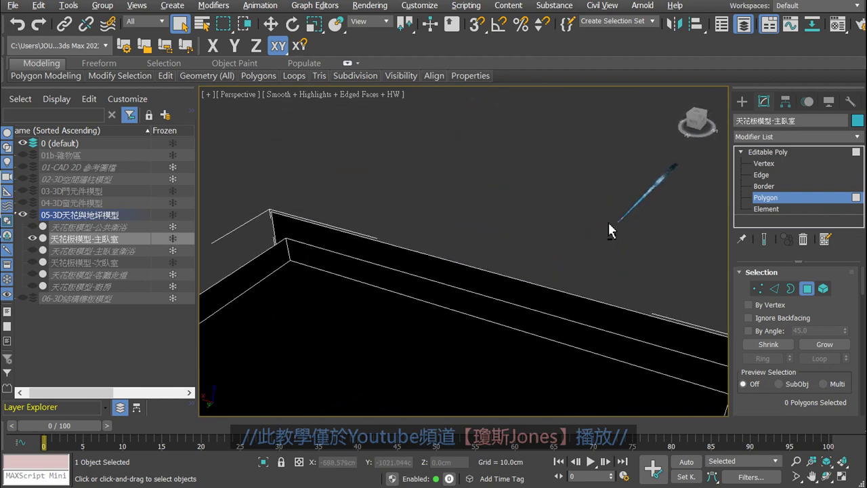
{"action": "left_click", "coordinate": [419, 254]}
{"action": "mouse_move", "coordinate": [416, 251]}
{"action": "middle_mouse_down", "text": "alt"}
{"action": "mouse_move", "coordinate": [430, 267]}
{"action": "mouse_move", "coordinate": [386, 265]}
{"action": "mouse_move", "coordinate": [463, 274]}
{"action": "mouse_move", "coordinate": [445, 242]}
{"action": "mouse_move", "coordinate": [445, 283]}
{"action": "mouse_move", "coordinate": [381, 283]}
{"action": "mouse_move", "coordinate": [460, 326]}
{"action": "mouse_move", "coordinate": [444, 232]}
{"action": "middle_mouse_up", "text": "alt"}
{"action": "left_click", "coordinate": [438, 244]}
{"action": "left_click", "coordinate": [438, 245], "text": "alt"}
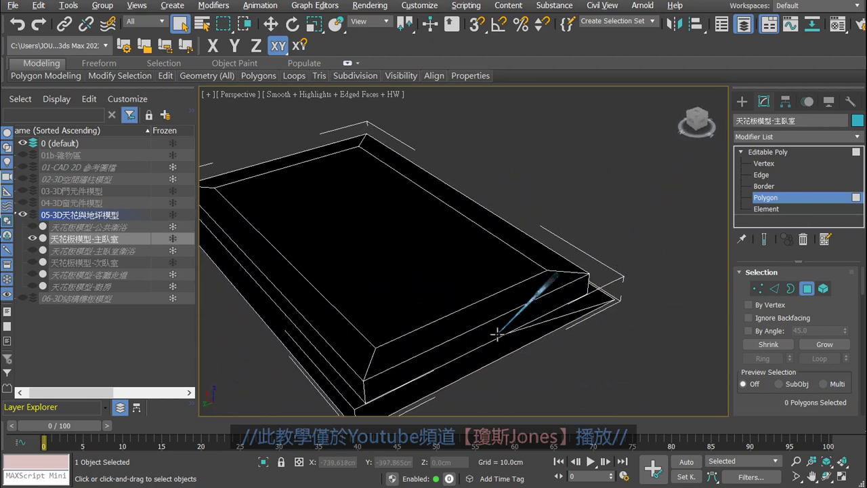
{"action": "mouse_move", "coordinate": [494, 335]}
{"action": "middle_mouse_down", "text": "alt"}
{"action": "mouse_move", "coordinate": [494, 242]}
{"action": "mouse_move", "coordinate": [474, 241]}
{"action": "mouse_move", "coordinate": [430, 304]}
{"action": "mouse_move", "coordinate": [569, 259]}
{"action": "mouse_move", "coordinate": [519, 272]}
{"action": "middle_mouse_up", "text": "alt"}
Return to Editable Poly object level and enable Backface Cull in the 主臥室 ceiling's Object Properties
{"action": "left_click", "coordinate": [765, 153]}
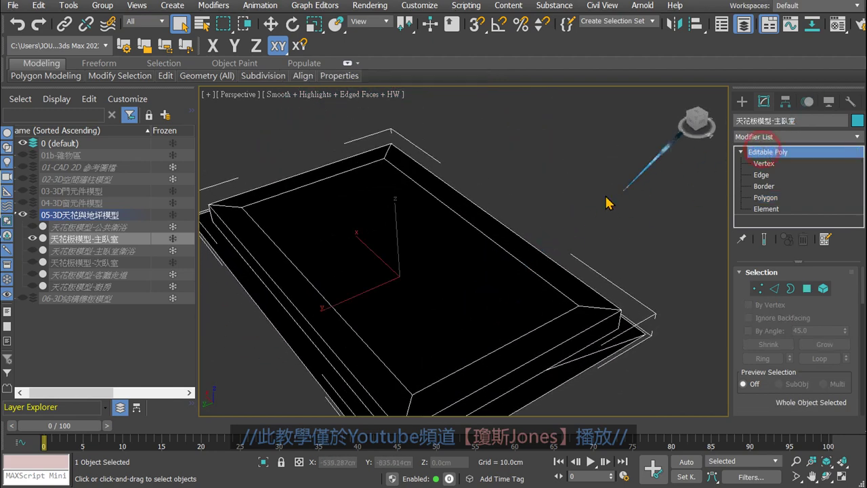
{"action": "right_click", "coordinate": [467, 219]}
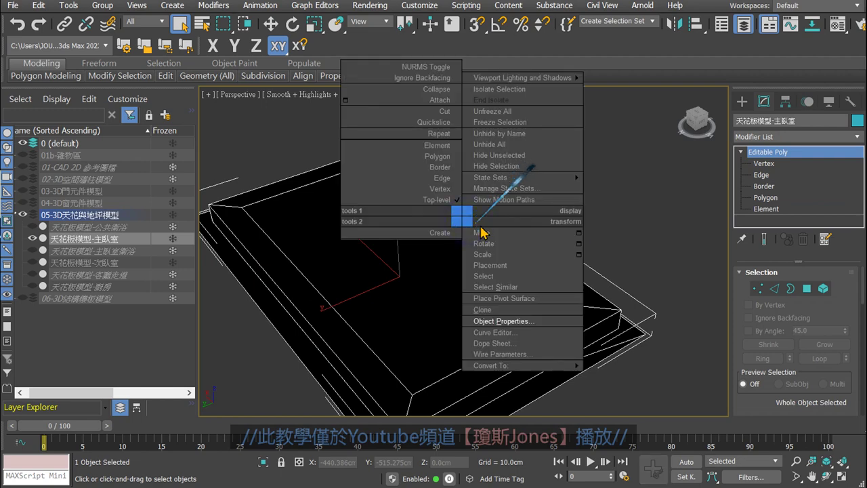
{"action": "left_click", "coordinate": [517, 324]}
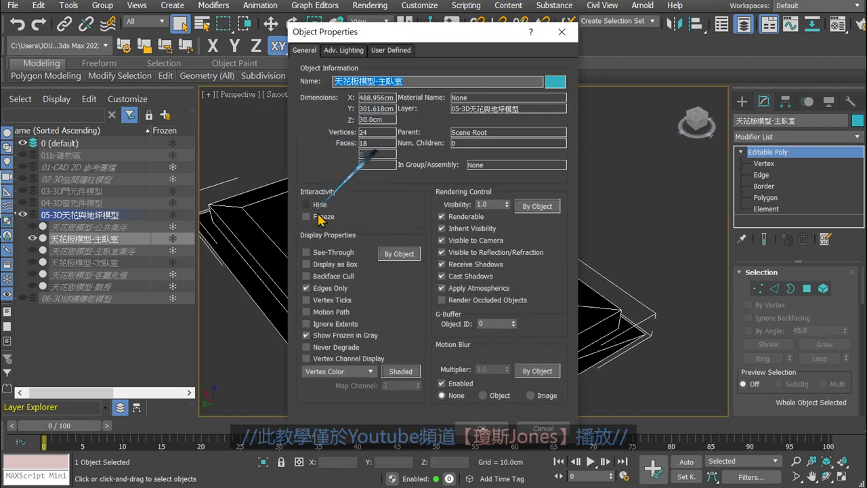
{"action": "left_click", "coordinate": [328, 276]}
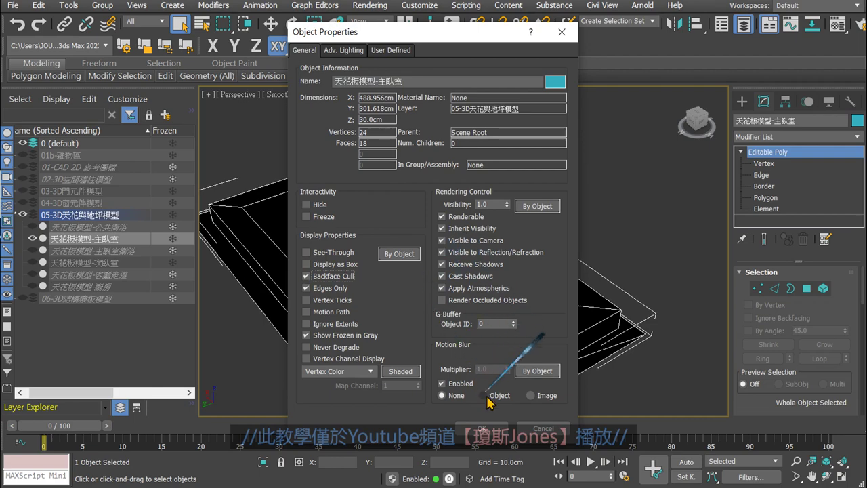
{"action": "left_click", "coordinate": [480, 429]}
{"action": "middle_click_drag", "start_coordinate": [484, 311], "coordinate": [483, 322], "text": "alt"}
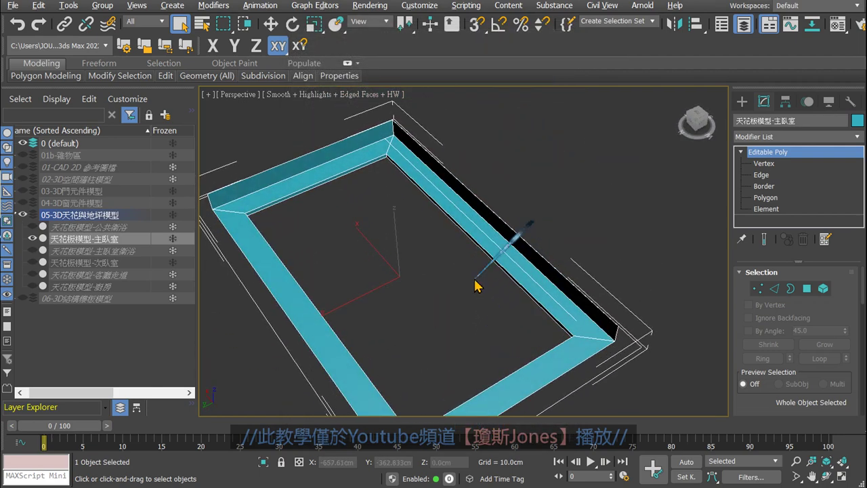
Show the 02-3D空間牆柱模型 walls layer again and view the rooms from above
{"action": "mouse_move", "coordinate": [474, 279]}
{"action": "middle_mouse_down", "text": "alt"}
{"action": "mouse_move", "coordinate": [528, 261]}
{"action": "mouse_move", "coordinate": [644, 265]}
{"action": "mouse_move", "coordinate": [462, 273]}
{"action": "mouse_move", "coordinate": [557, 226]}
{"action": "mouse_move", "coordinate": [518, 193]}
{"action": "mouse_move", "coordinate": [475, 278]}
{"action": "mouse_move", "coordinate": [534, 260]}
{"action": "mouse_move", "coordinate": [570, 279]}
{"action": "middle_mouse_up", "text": "alt"}
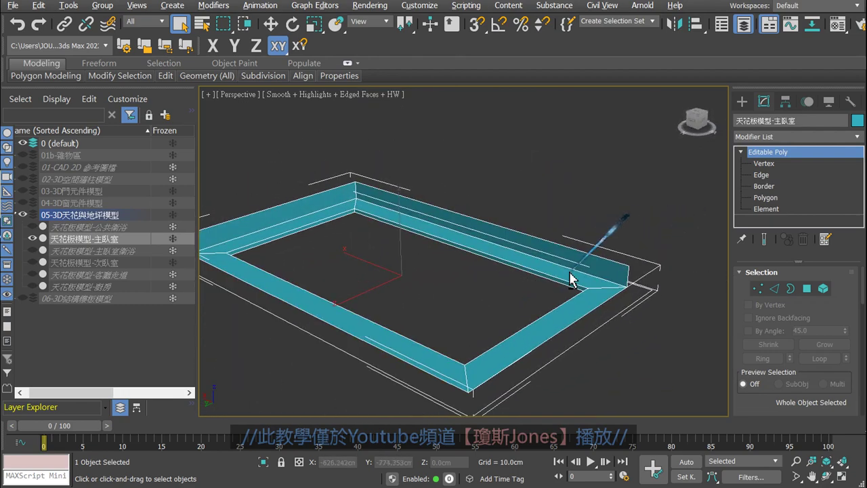
{"action": "mouse_move", "coordinate": [428, 283]}
{"action": "middle_mouse_down", "text": "alt"}
{"action": "mouse_move", "coordinate": [457, 288]}
{"action": "mouse_move", "coordinate": [467, 276]}
{"action": "middle_mouse_up", "text": "alt"}
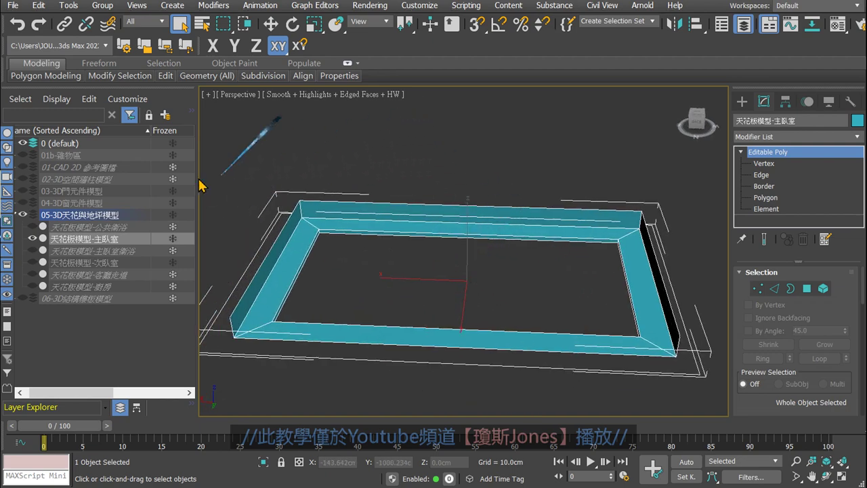
{"action": "left_click", "coordinate": [23, 178]}
{"action": "mouse_move", "coordinate": [447, 203]}
{"action": "middle_mouse_down", "text": "alt"}
{"action": "mouse_move", "coordinate": [499, 218]}
{"action": "mouse_move", "coordinate": [459, 240]}
{"action": "mouse_move", "coordinate": [397, 232]}
{"action": "mouse_move", "coordinate": [406, 224]}
{"action": "middle_mouse_up", "text": "alt"}
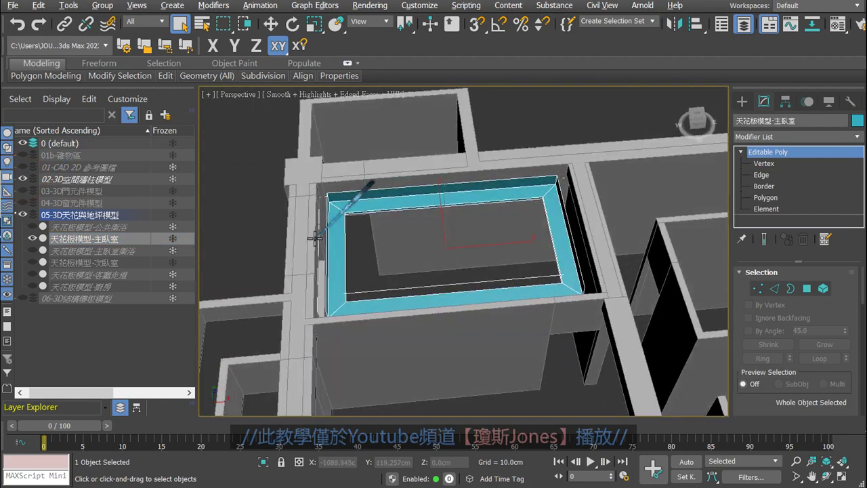
{"action": "mouse_move", "coordinate": [487, 250]}
{"action": "middle_mouse_down"}
{"action": "mouse_move", "coordinate": [387, 246]}
{"action": "mouse_move", "coordinate": [488, 248]}
{"action": "middle_mouse_up"}
{"action": "scroll", "coordinate": [387, 246], "scroll_direction": "up", "scroll_amount": 3}
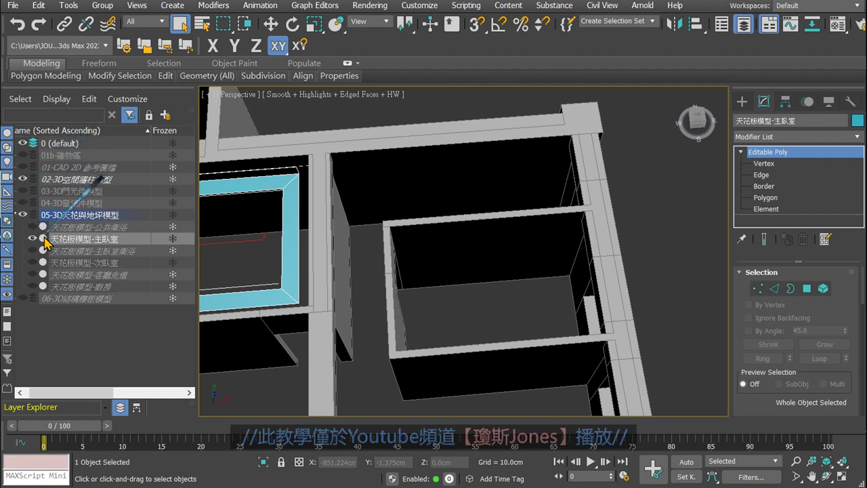
Freeze and hide the 天花板模型-主臥室 layer, then select 天花板模型-次臥室
{"action": "left_click", "coordinate": [173, 240]}
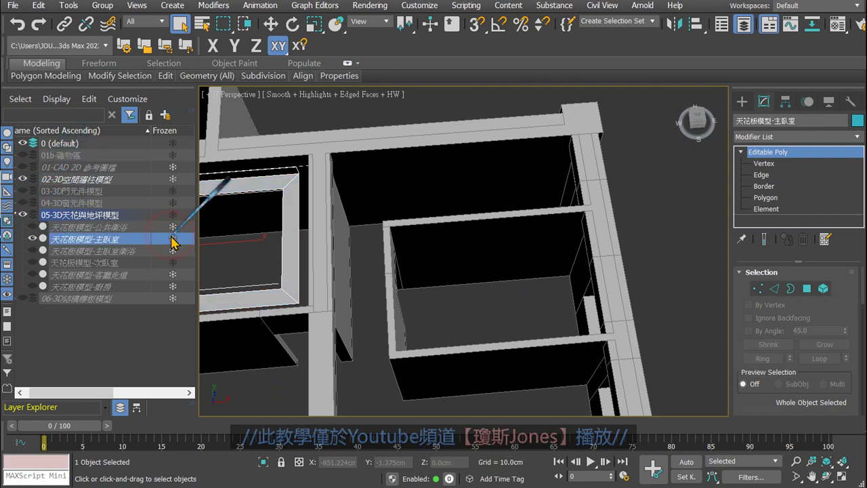
{"action": "middle_click_drag", "start_coordinate": [283, 240], "coordinate": [290, 226]}
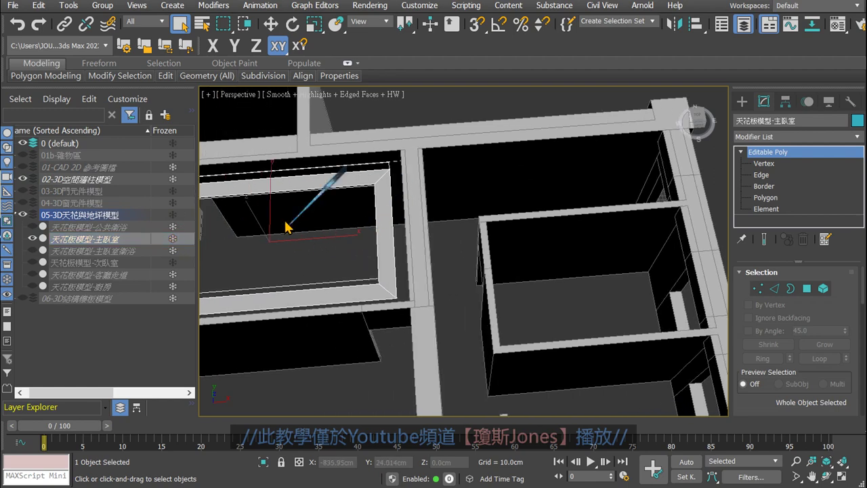
{"action": "left_click", "coordinate": [30, 238]}
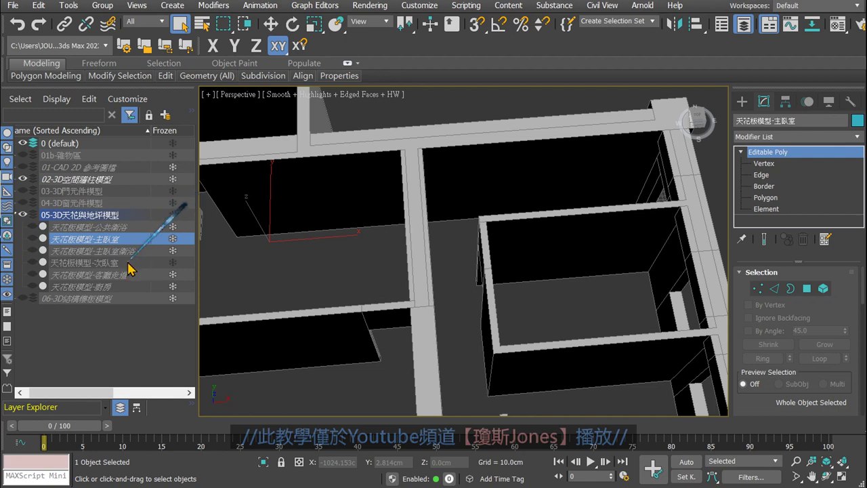
{"action": "left_click", "coordinate": [128, 262]}
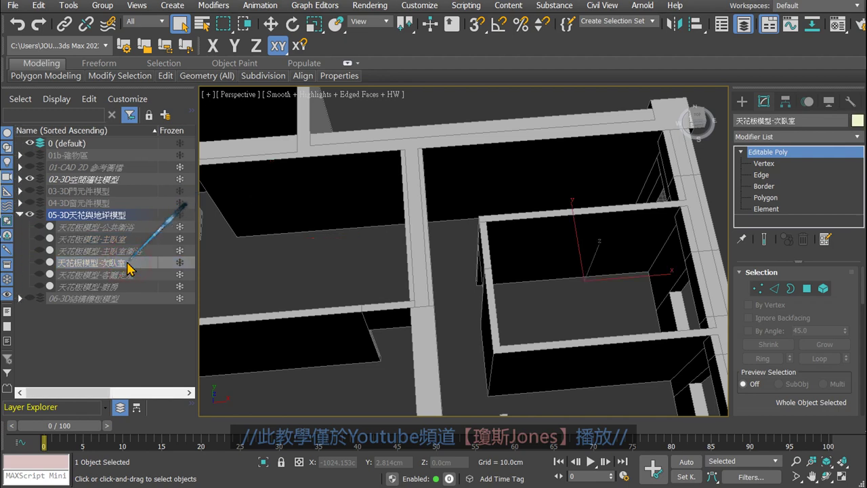
Show the 天花板模型-次臥室 slab and set its object colour to blue
{"action": "left_click", "coordinate": [39, 262]}
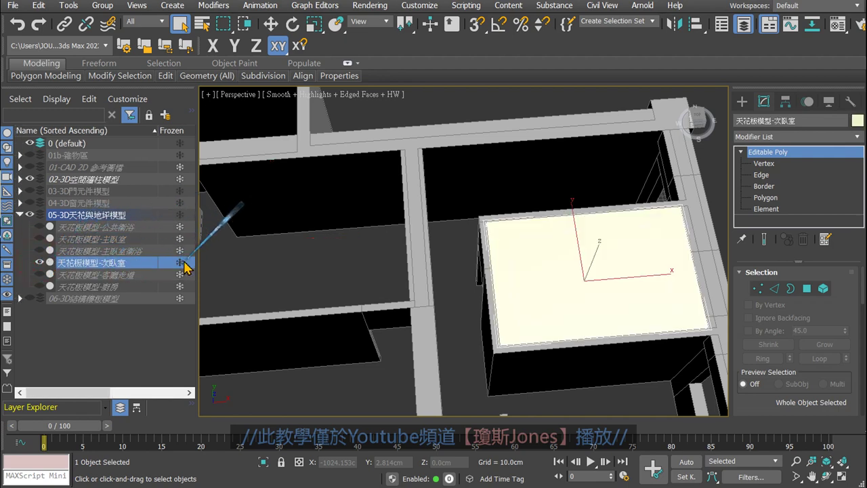
{"action": "left_click", "coordinate": [182, 262]}
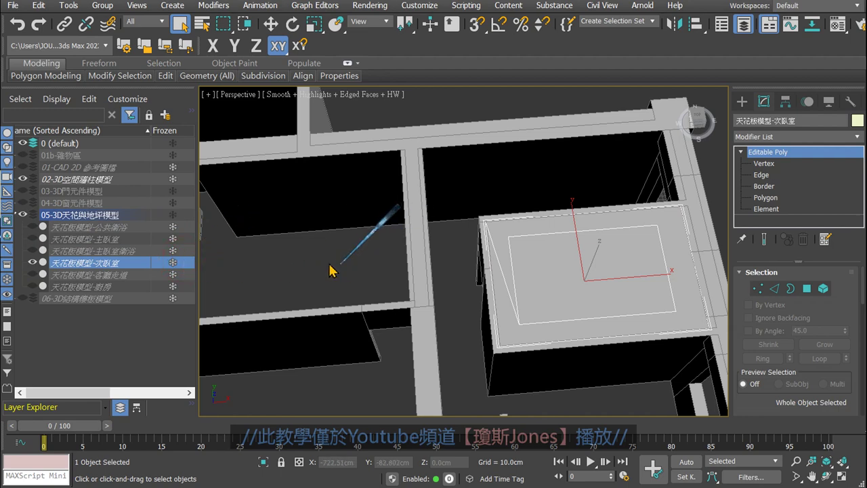
{"action": "left_click", "coordinate": [176, 263]}
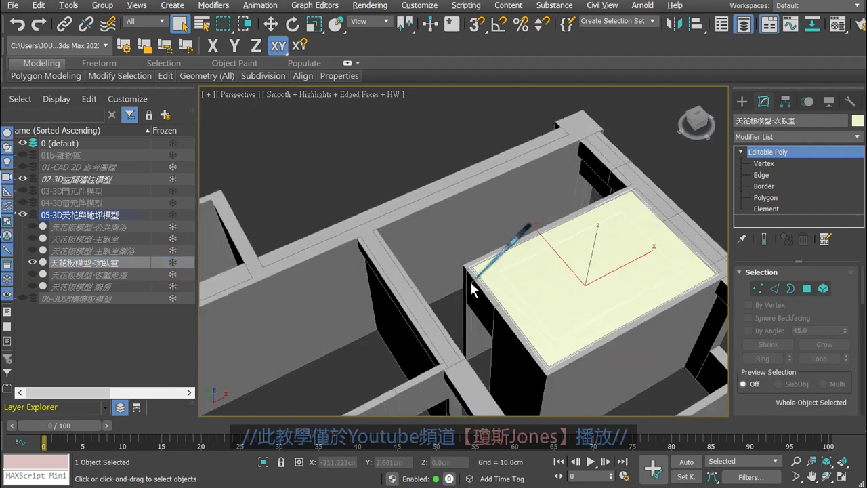
{"action": "scroll", "coordinate": [470, 281], "scroll_direction": "up", "scroll_amount": 3}
{"action": "middle_click_drag", "start_coordinate": [470, 281], "coordinate": [455, 246], "text": "alt"}
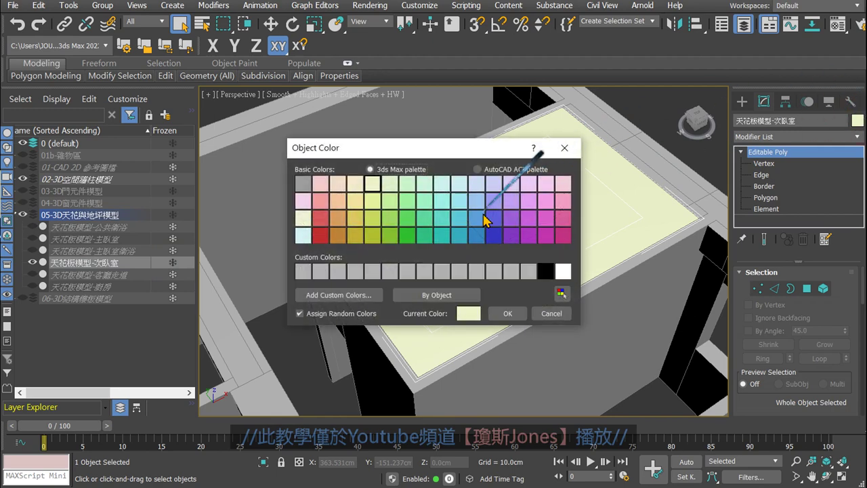
{"action": "left_click", "coordinate": [476, 234]}
{"action": "left_click", "coordinate": [515, 313]}
{"action": "middle_click_drag", "start_coordinate": [515, 313], "coordinate": [546, 267], "text": "alt"}
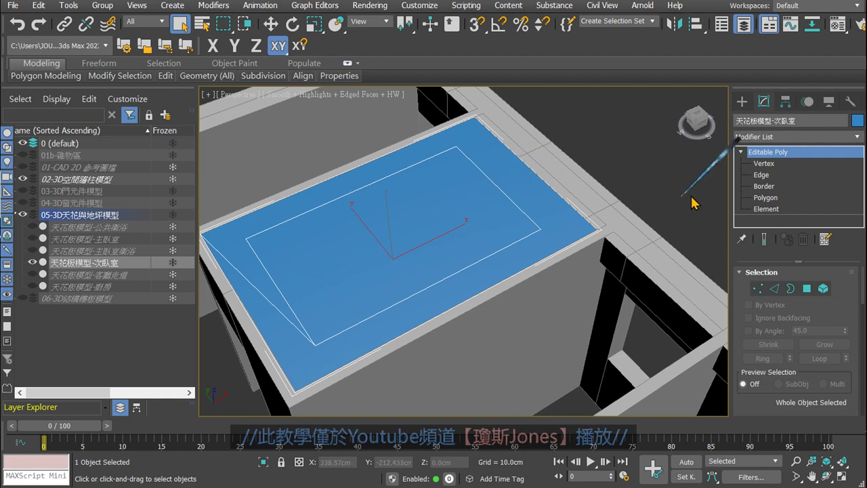
In Polygon mode, delete the 次臥室 slab's inner face and outer ring face
{"action": "left_click", "coordinate": [764, 197]}
{"action": "left_click", "coordinate": [449, 209]}
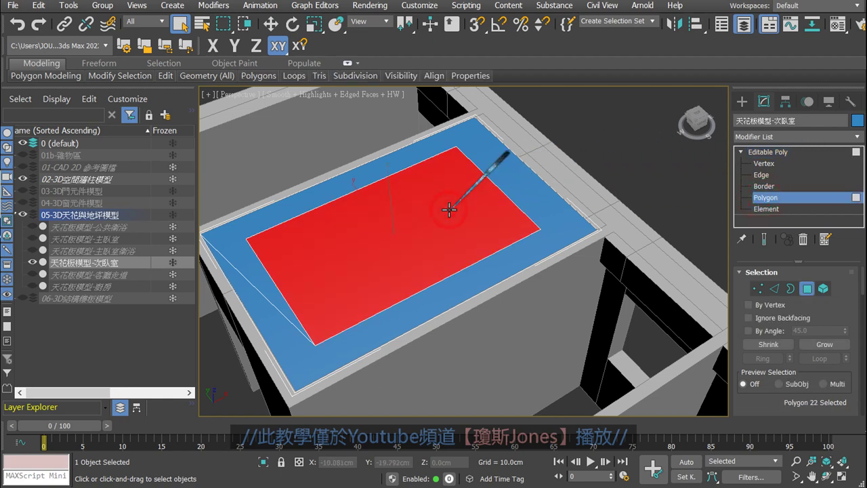
{"action": "key", "text": "Delete"}
{"action": "scroll", "coordinate": [489, 178], "scroll_direction": "up", "scroll_amount": 3}
{"action": "left_click", "coordinate": [515, 173]}
{"action": "scroll", "coordinate": [515, 173], "scroll_direction": "down", "scroll_amount": 3}
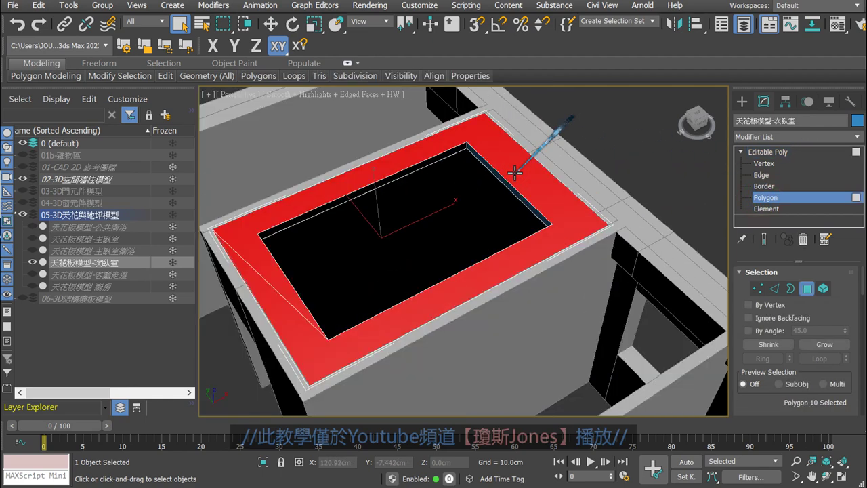
{"action": "key", "text": "Delete"}
Delete the narrow side face and the strip face along the ceiling edge
{"action": "scroll", "coordinate": [491, 184], "scroll_direction": "up", "scroll_amount": 3}
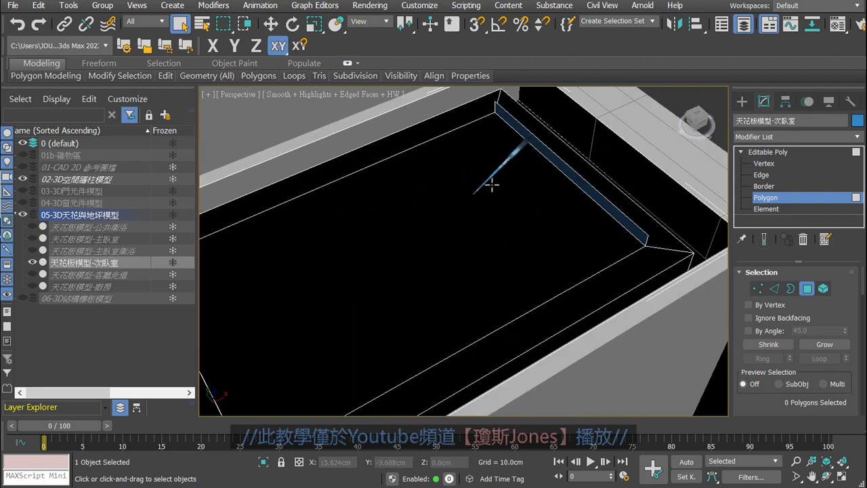
{"action": "left_click", "coordinate": [540, 151]}
{"action": "key", "text": "Delete"}
{"action": "scroll", "coordinate": [549, 156], "scroll_direction": "up", "scroll_amount": 2}
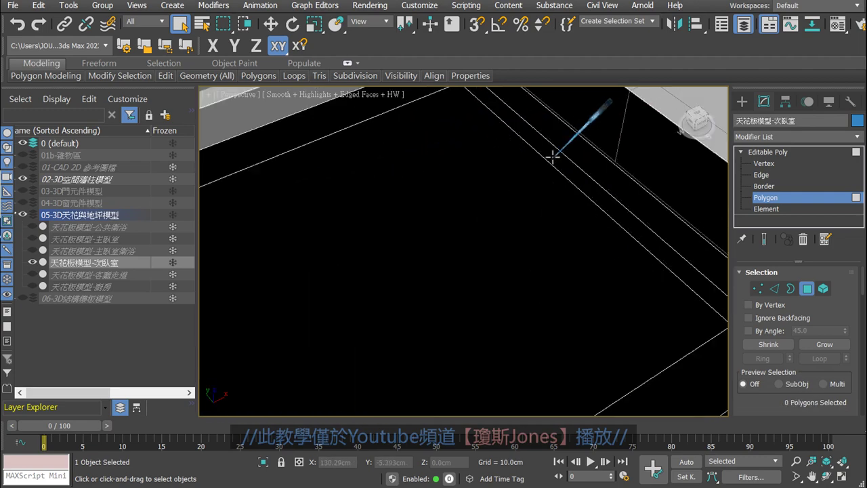
{"action": "scroll", "coordinate": [552, 155], "scroll_direction": "down", "scroll_amount": 5}
{"action": "scroll", "coordinate": [552, 174], "scroll_direction": "up", "scroll_amount": 2}
{"action": "scroll", "coordinate": [507, 186], "scroll_direction": "down", "scroll_amount": 2}
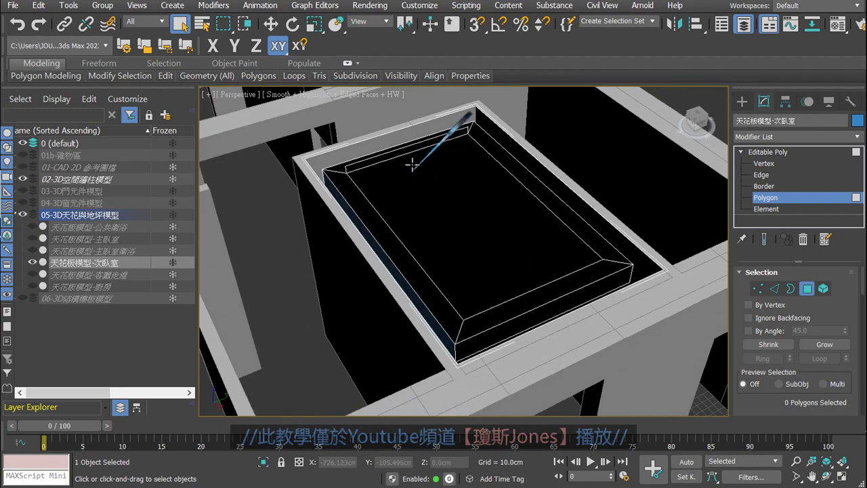
{"action": "scroll", "coordinate": [412, 165], "scroll_direction": "up", "scroll_amount": 3}
{"action": "left_click", "coordinate": [383, 139]}
{"action": "key", "text": "Delete"}
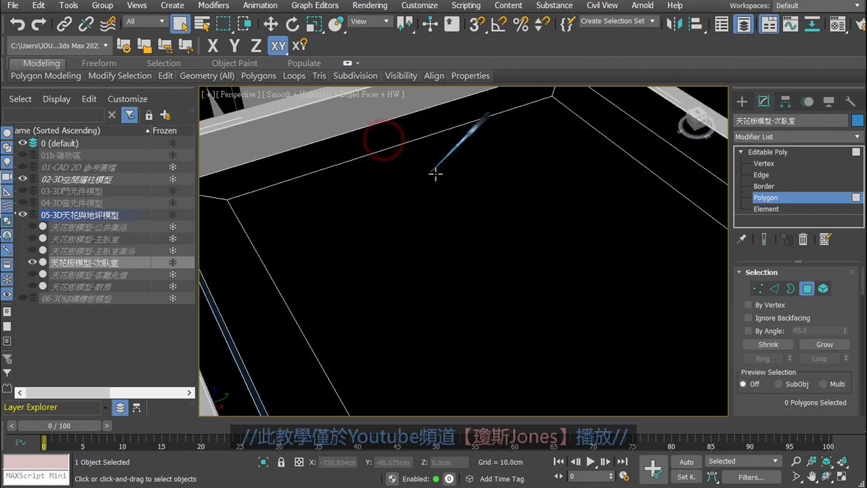
{"action": "scroll", "coordinate": [435, 174], "scroll_direction": "down", "scroll_amount": 5}
{"action": "scroll", "coordinate": [538, 213], "scroll_direction": "up", "scroll_amount": 2}
{"action": "mouse_move", "coordinate": [468, 233]}
{"action": "middle_mouse_down", "text": "alt"}
{"action": "mouse_move", "coordinate": [428, 225]}
{"action": "mouse_move", "coordinate": [387, 251]}
{"action": "mouse_move", "coordinate": [459, 228]}
{"action": "mouse_move", "coordinate": [533, 223]}
{"action": "mouse_move", "coordinate": [481, 217]}
{"action": "mouse_move", "coordinate": [451, 251]}
{"action": "mouse_move", "coordinate": [416, 208]}
{"action": "mouse_move", "coordinate": [458, 228]}
{"action": "mouse_move", "coordinate": [433, 219]}
{"action": "mouse_move", "coordinate": [447, 207]}
{"action": "middle_mouse_up", "text": "alt"}
{"action": "scroll", "coordinate": [428, 224], "scroll_direction": "up", "scroll_amount": 2}
{"action": "scroll", "coordinate": [433, 232], "scroll_direction": "down", "scroll_amount": 2}
{"action": "scroll", "coordinate": [406, 208], "scroll_direction": "down", "scroll_amount": 1}
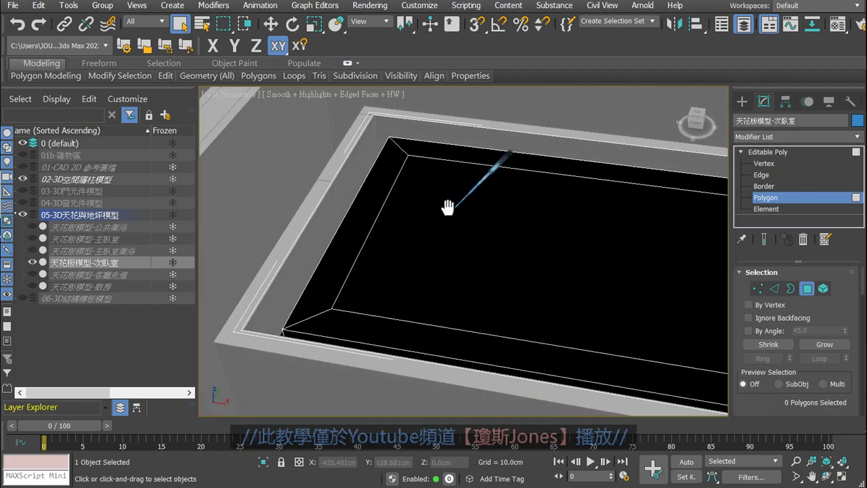
{"action": "scroll", "coordinate": [385, 199], "scroll_direction": "down", "scroll_amount": 1}
{"action": "scroll", "coordinate": [386, 199], "scroll_direction": "down", "scroll_amount": 1}
{"action": "scroll", "coordinate": [411, 203], "scroll_direction": "up", "scroll_amount": 1}
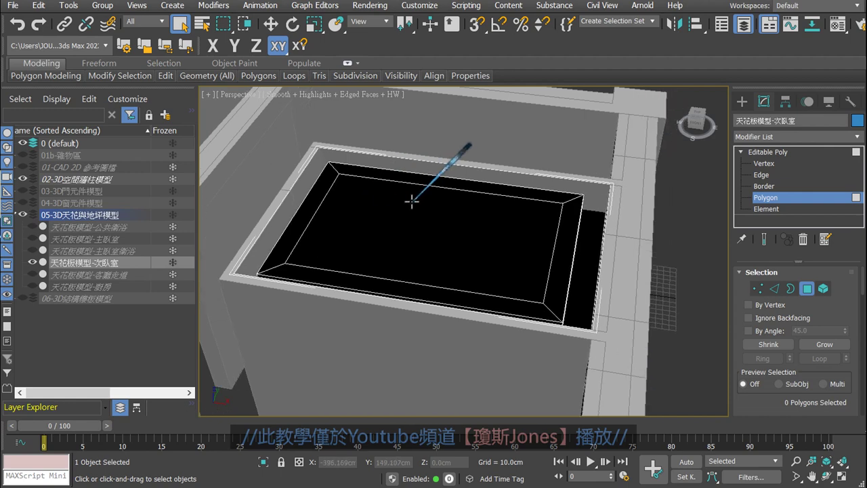
Toggle the 02-3D空間牆柱模型 walls layer to compare, leaving it hidden
{"action": "left_click", "coordinate": [23, 180]}
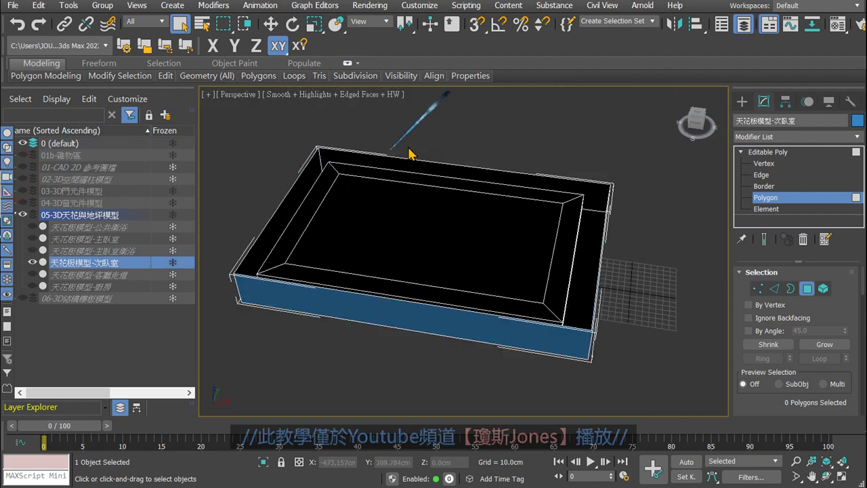
{"action": "left_click", "coordinate": [22, 179]}
{"action": "left_click", "coordinate": [22, 180]}
{"action": "left_click", "coordinate": [23, 180]}
{"action": "left_click", "coordinate": [22, 180]}
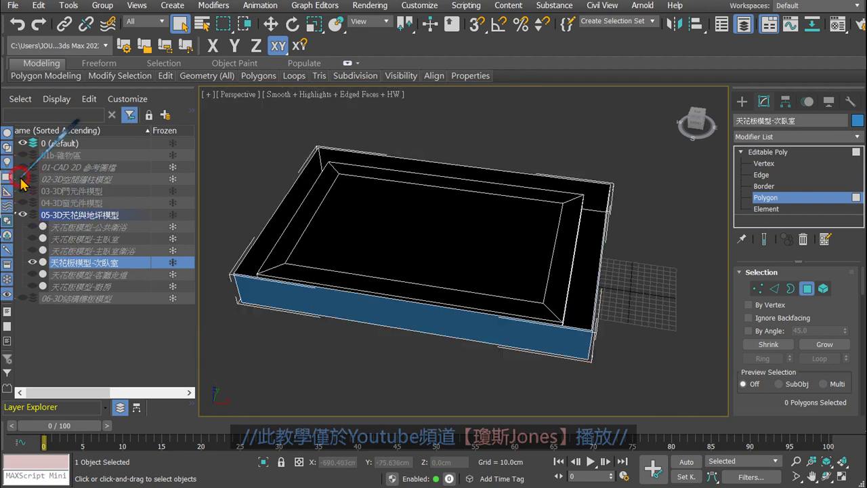
{"action": "left_click", "coordinate": [23, 180]}
{"action": "left_click", "coordinate": [23, 179]}
Check the ceiling box's rim and side faces from several angles, clearing each selection
{"action": "scroll", "coordinate": [347, 151], "scroll_direction": "up", "scroll_amount": 4}
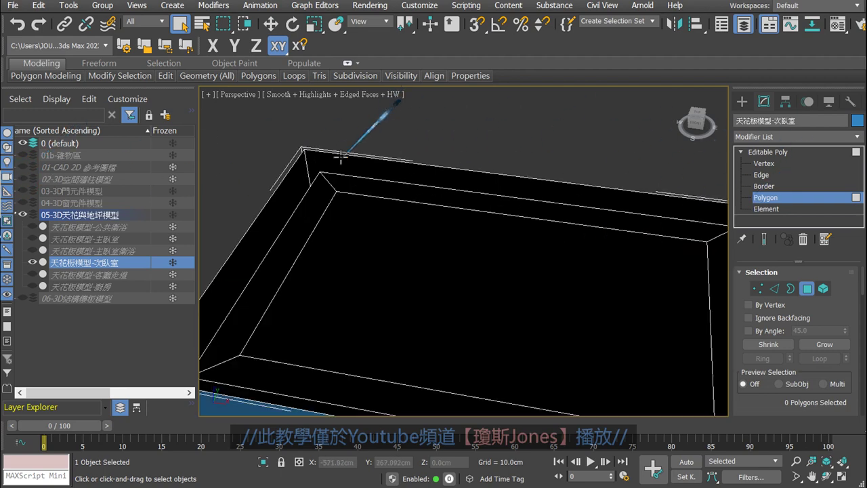
{"action": "left_click", "coordinate": [339, 161]}
{"action": "left_click", "coordinate": [295, 174]}
{"action": "key", "text": "ctrl+d"}
{"action": "scroll", "coordinate": [296, 181], "scroll_direction": "down", "scroll_amount": 5}
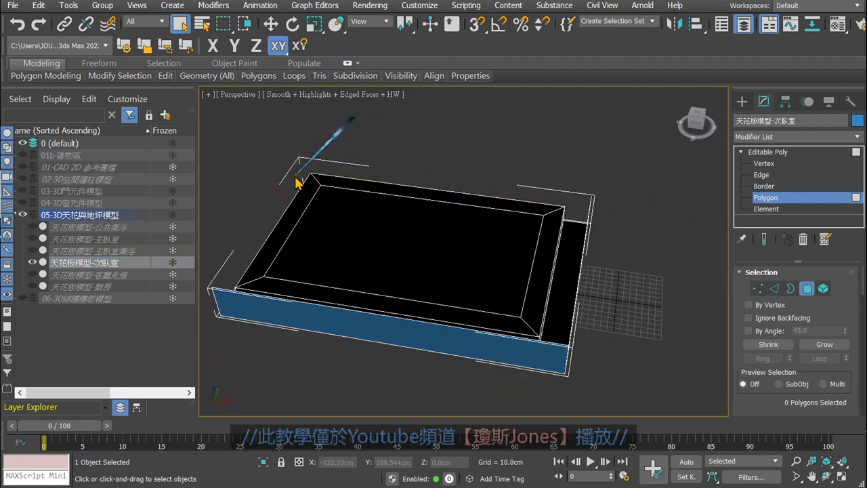
{"action": "mouse_move", "coordinate": [407, 215]}
{"action": "middle_mouse_down", "text": "alt"}
{"action": "mouse_move", "coordinate": [501, 203]}
{"action": "mouse_move", "coordinate": [542, 226]}
{"action": "middle_mouse_up", "text": "alt"}
{"action": "left_click", "coordinate": [515, 183]}
{"action": "key", "text": "ctrl+d"}
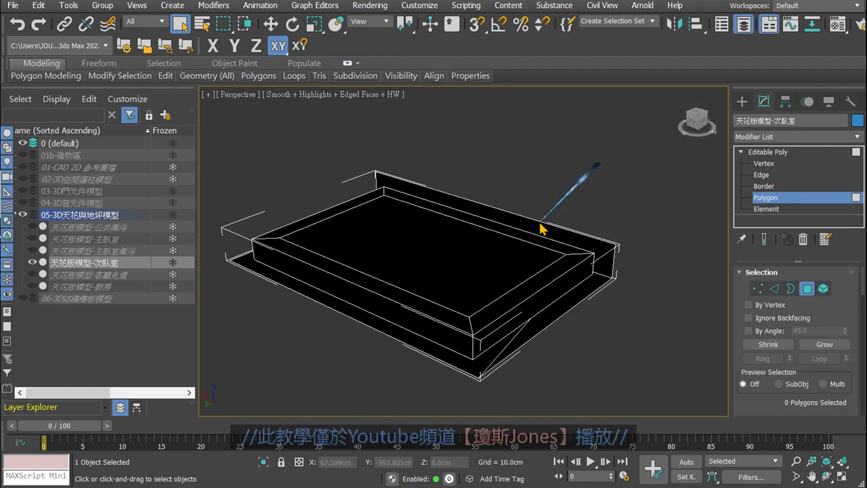
{"action": "left_click", "coordinate": [545, 229]}
{"action": "key", "text": "ctrl+d"}
{"action": "mouse_move", "coordinate": [487, 245]}
{"action": "middle_mouse_down", "text": "alt"}
{"action": "mouse_move", "coordinate": [503, 250]}
{"action": "mouse_move", "coordinate": [415, 174]}
{"action": "middle_mouse_up", "text": "alt"}
{"action": "middle_click_drag", "start_coordinate": [366, 286], "coordinate": [441, 287], "text": "alt"}
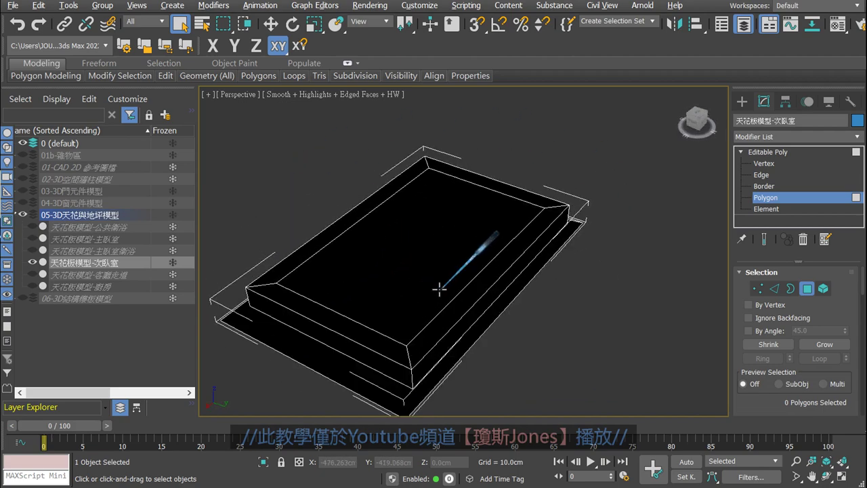
{"action": "mouse_move", "coordinate": [451, 333]}
{"action": "middle_mouse_down", "text": "alt"}
{"action": "mouse_move", "coordinate": [430, 305]}
{"action": "mouse_move", "coordinate": [415, 226]}
{"action": "mouse_move", "coordinate": [433, 250]}
{"action": "mouse_move", "coordinate": [474, 271]}
{"action": "mouse_move", "coordinate": [558, 268]}
{"action": "middle_mouse_up", "text": "alt"}
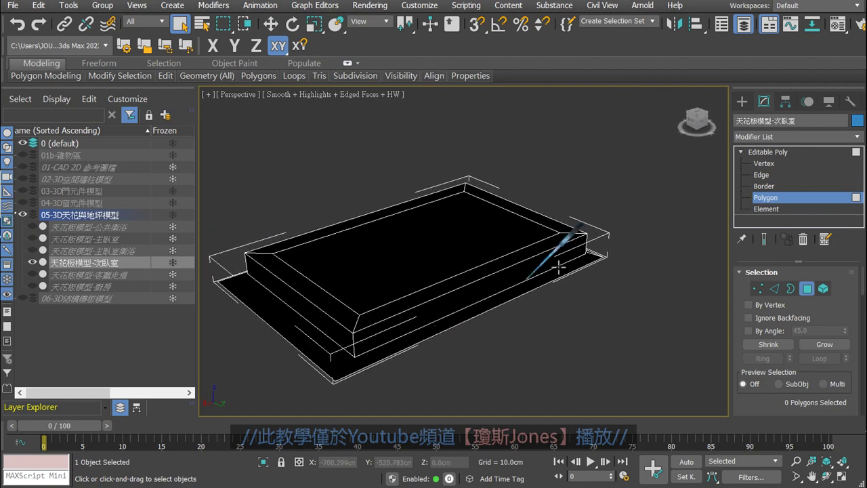
Enable Backface Cull for the 天花板模型-次臥室 object, then deselect it
{"action": "left_click", "coordinate": [765, 152]}
{"action": "right_click", "coordinate": [491, 217]}
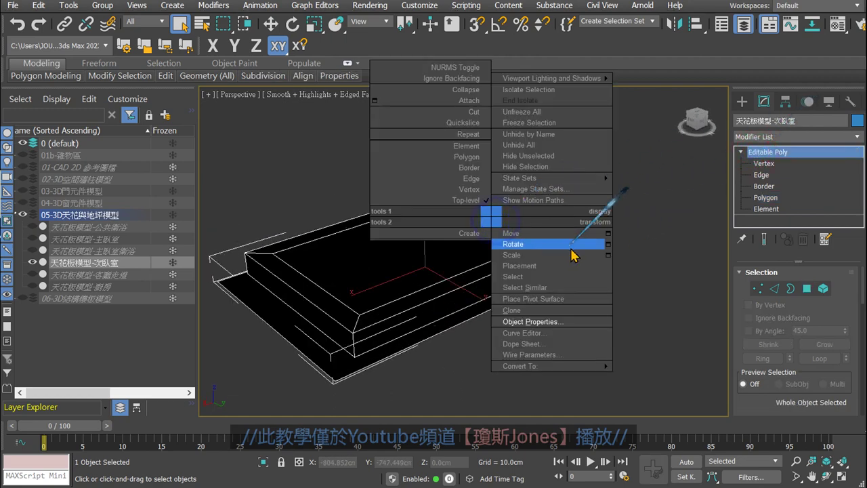
{"action": "left_click", "coordinate": [566, 322]}
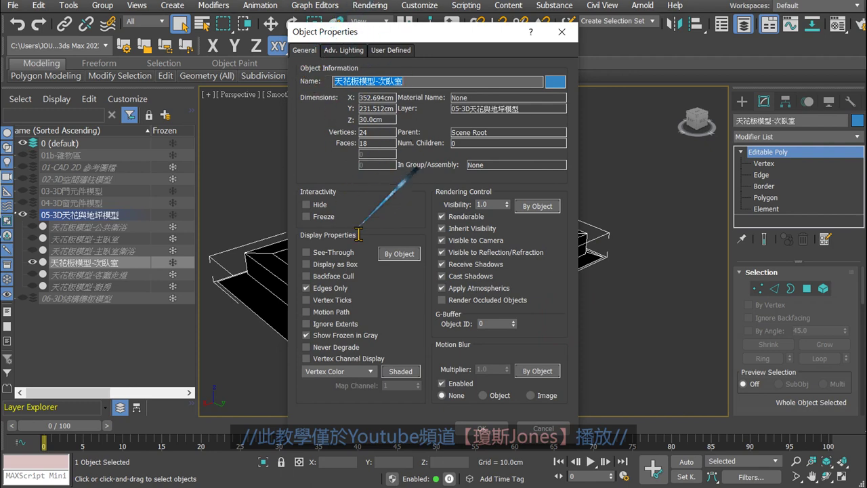
{"action": "left_click", "coordinate": [493, 431]}
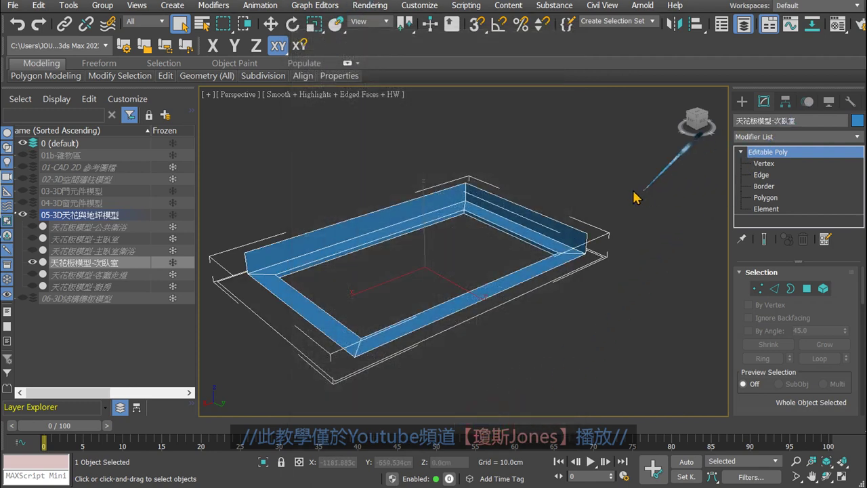
{"action": "left_click", "coordinate": [596, 183]}
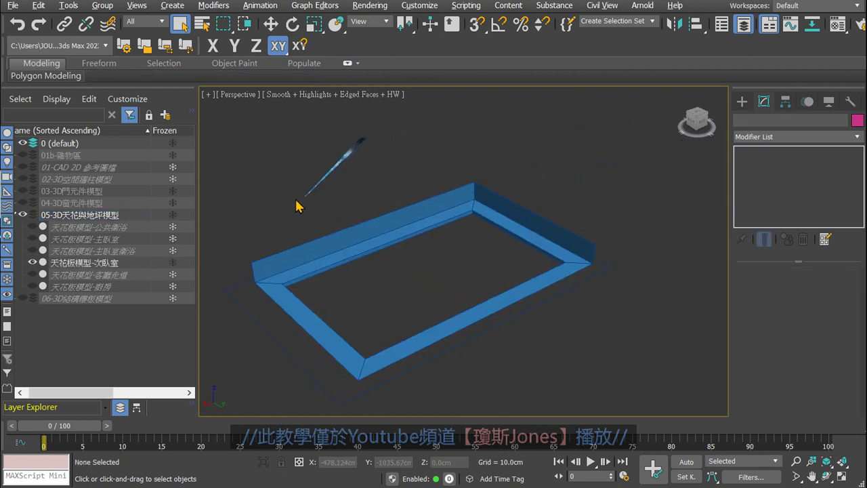
Unfreeze and show all room ceiling layers, and show the walls layer again
{"action": "left_click", "coordinate": [173, 251]}
{"action": "left_click", "coordinate": [172, 238]}
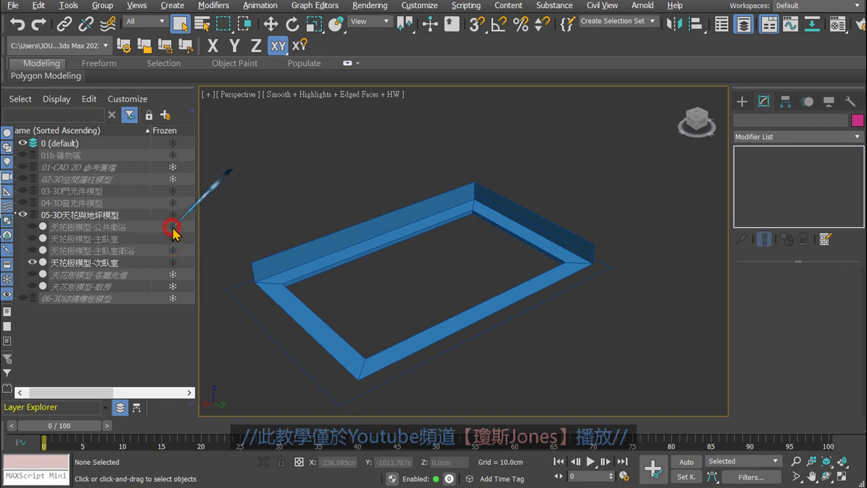
{"action": "left_click", "coordinate": [172, 274]}
{"action": "left_click", "coordinate": [173, 286]}
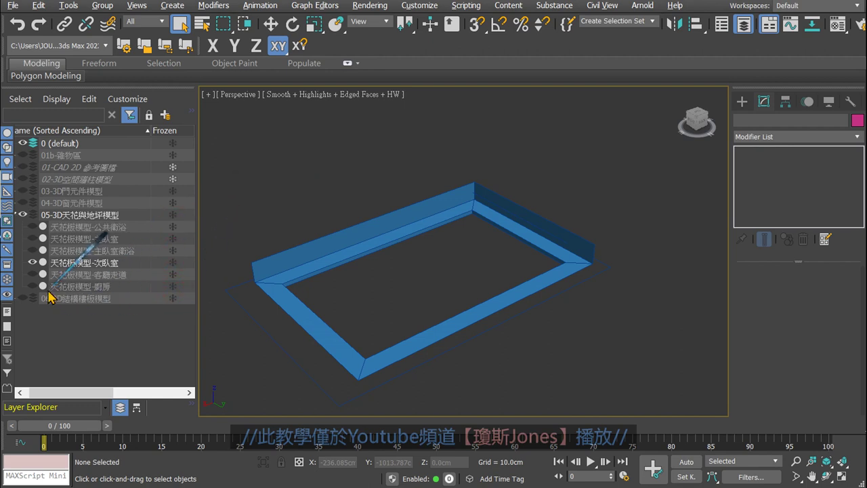
{"action": "left_click_drag", "start_coordinate": [33, 286], "coordinate": [32, 227]}
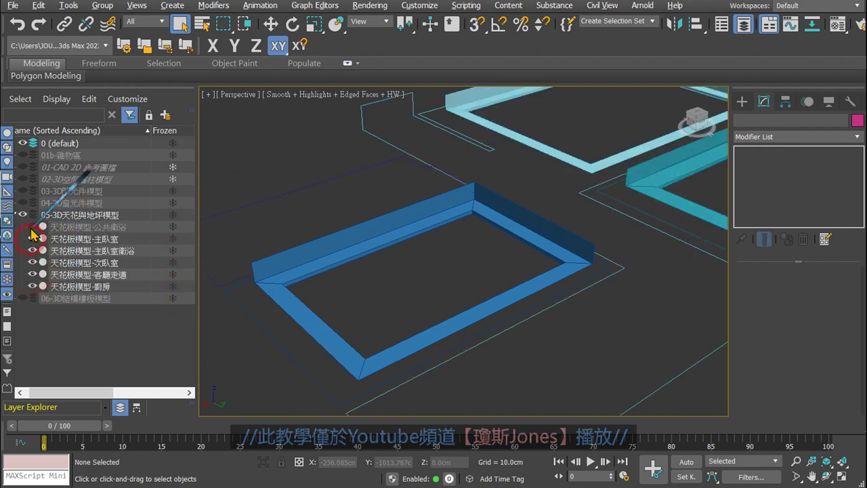
{"action": "left_click", "coordinate": [30, 180]}
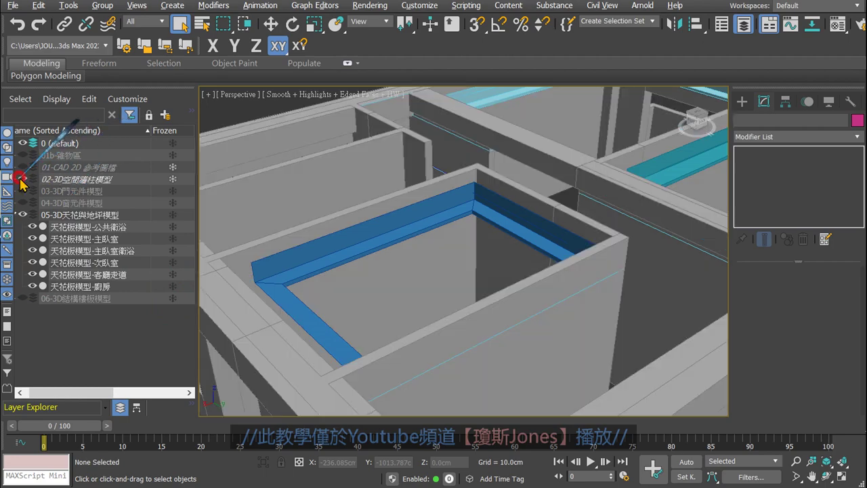
Review the whole house from several angles, then show the 06-3D結構樓板模型 slab layer
{"action": "scroll", "coordinate": [504, 246], "scroll_direction": "down", "scroll_amount": 3}
{"action": "mouse_move", "coordinate": [504, 246]}
{"action": "middle_mouse_down", "text": "alt"}
{"action": "mouse_move", "coordinate": [505, 298]}
{"action": "mouse_move", "coordinate": [501, 229]}
{"action": "middle_mouse_up", "text": "alt"}
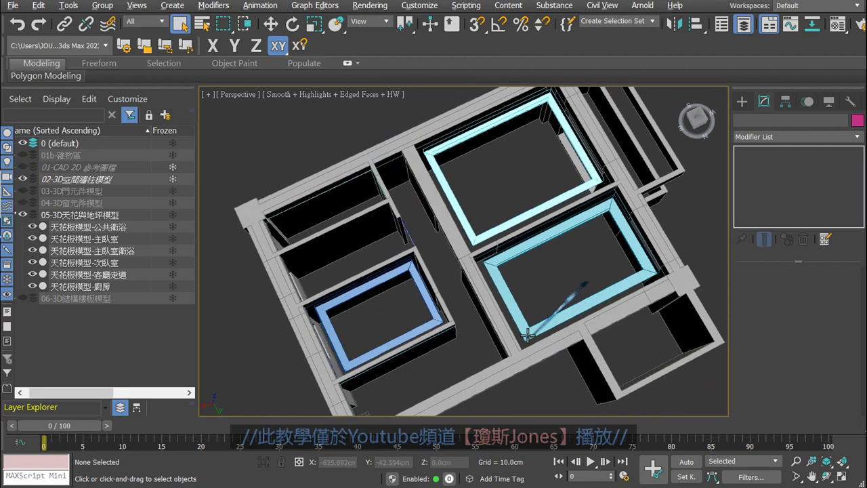
{"action": "middle_click_drag", "start_coordinate": [521, 326], "coordinate": [532, 170], "text": "alt"}
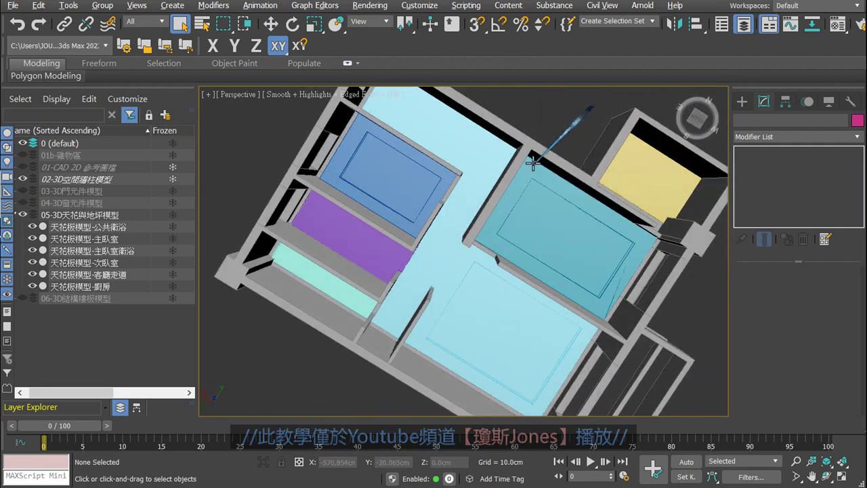
{"action": "middle_click_drag", "start_coordinate": [422, 248], "coordinate": [423, 244], "text": "alt"}
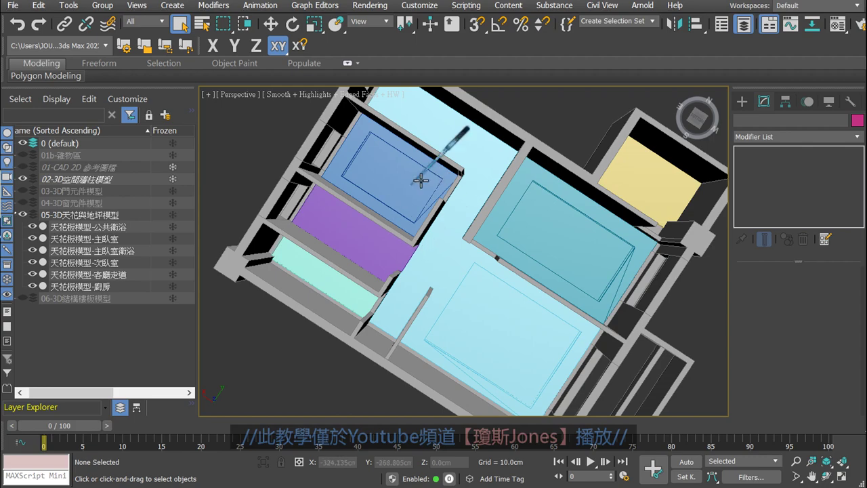
{"action": "mouse_move", "coordinate": [516, 244]}
{"action": "middle_mouse_down", "text": "alt"}
{"action": "mouse_move", "coordinate": [507, 339]}
{"action": "mouse_move", "coordinate": [514, 399]}
{"action": "middle_mouse_up", "text": "alt"}
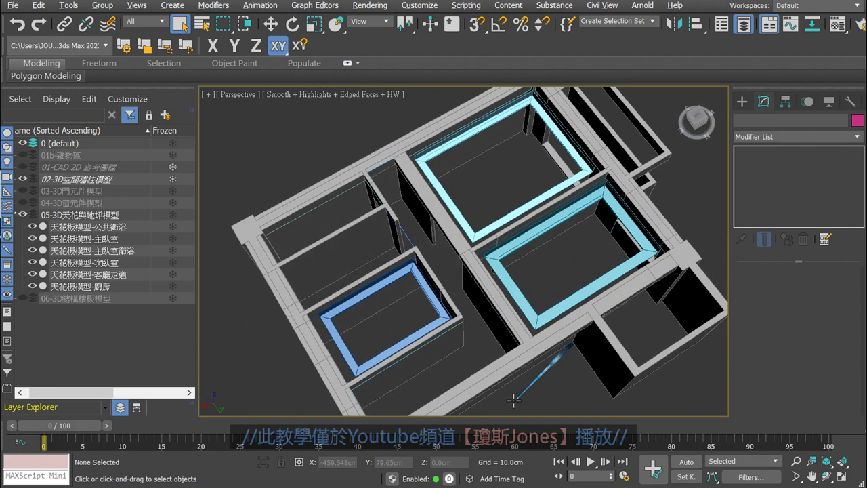
{"action": "mouse_move", "coordinate": [509, 333]}
{"action": "middle_mouse_down", "text": "alt"}
{"action": "mouse_move", "coordinate": [508, 303]}
{"action": "mouse_move", "coordinate": [524, 296]}
{"action": "mouse_move", "coordinate": [532, 190]}
{"action": "mouse_move", "coordinate": [534, 329]}
{"action": "mouse_move", "coordinate": [483, 287]}
{"action": "middle_mouse_up", "text": "alt"}
{"action": "scroll", "coordinate": [516, 325], "scroll_direction": "up", "scroll_amount": 3}
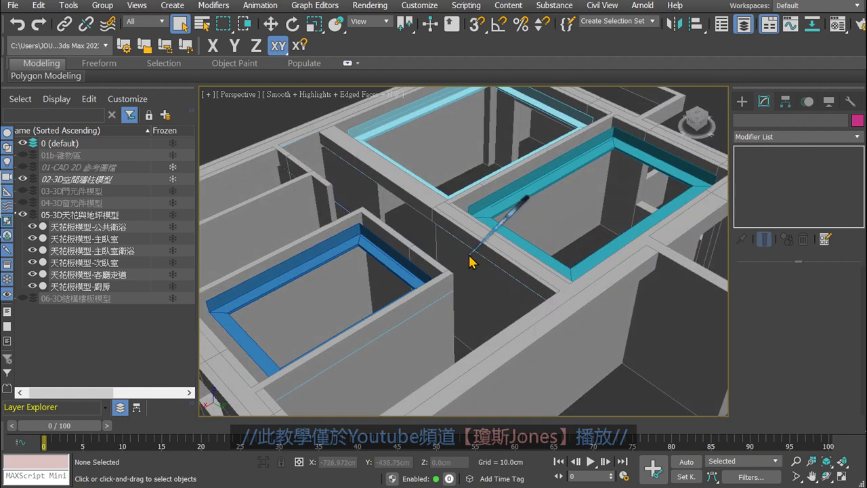
{"action": "scroll", "coordinate": [471, 260], "scroll_direction": "down", "scroll_amount": 5}
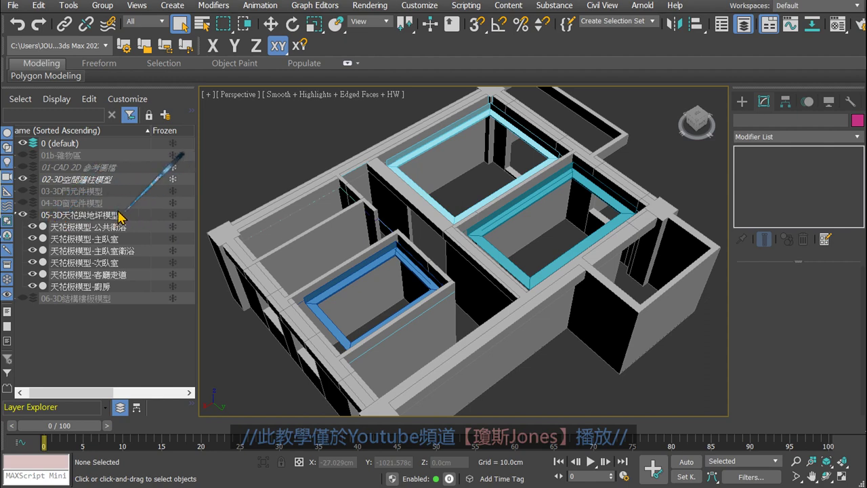
{"action": "left_click", "coordinate": [22, 298]}
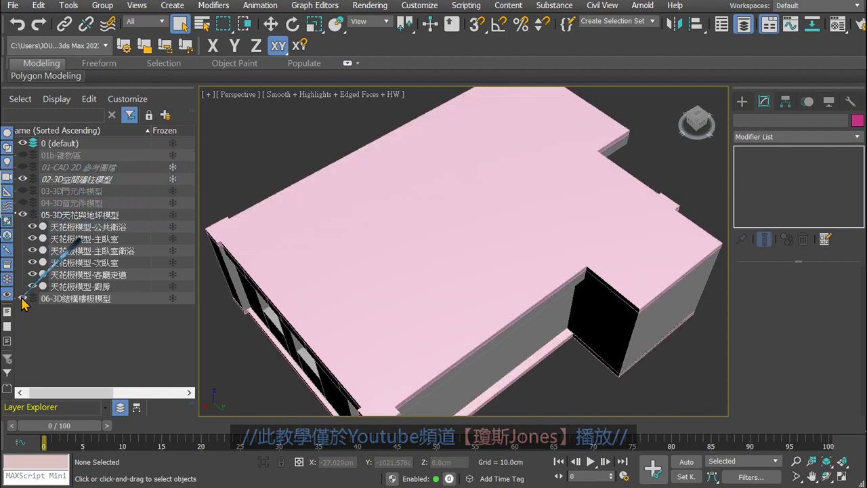
Hide the 06-3D結構樓板模型 slab layer and freeze the 05 room ceiling layers
{"action": "middle_click_drag", "start_coordinate": [359, 258], "coordinate": [377, 271], "text": "alt"}
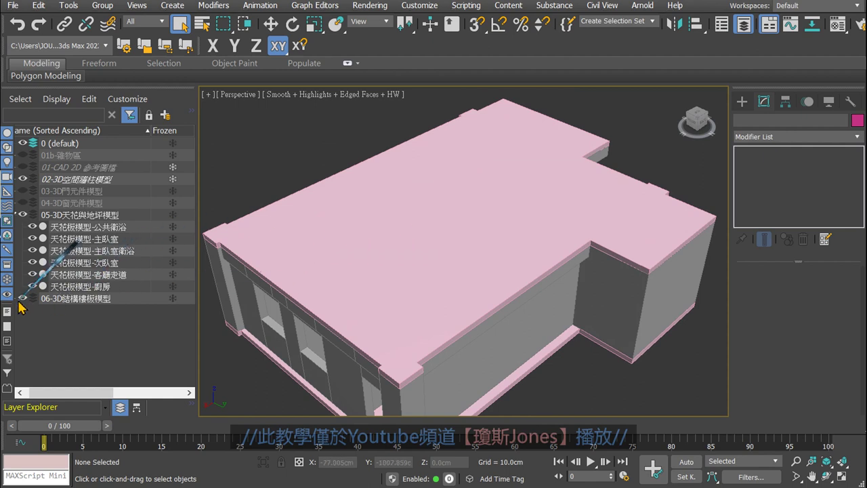
{"action": "left_click", "coordinate": [23, 298]}
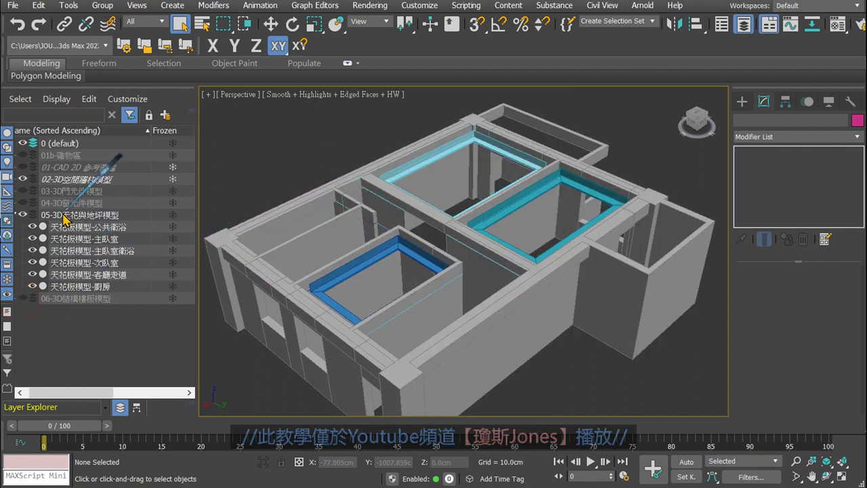
{"action": "left_click", "coordinate": [175, 216]}
{"action": "mouse_move", "coordinate": [555, 246]}
{"action": "middle_mouse_down", "text": "alt"}
{"action": "mouse_move", "coordinate": [551, 290]}
{"action": "mouse_move", "coordinate": [548, 226]}
{"action": "mouse_move", "coordinate": [562, 159]}
{"action": "mouse_move", "coordinate": [545, 232]}
{"action": "mouse_move", "coordinate": [461, 252]}
{"action": "middle_mouse_up", "text": "alt"}
{"action": "scroll", "coordinate": [522, 243], "scroll_direction": "up", "scroll_amount": 2}
{"action": "scroll", "coordinate": [513, 248], "scroll_direction": "up", "scroll_amount": 2}
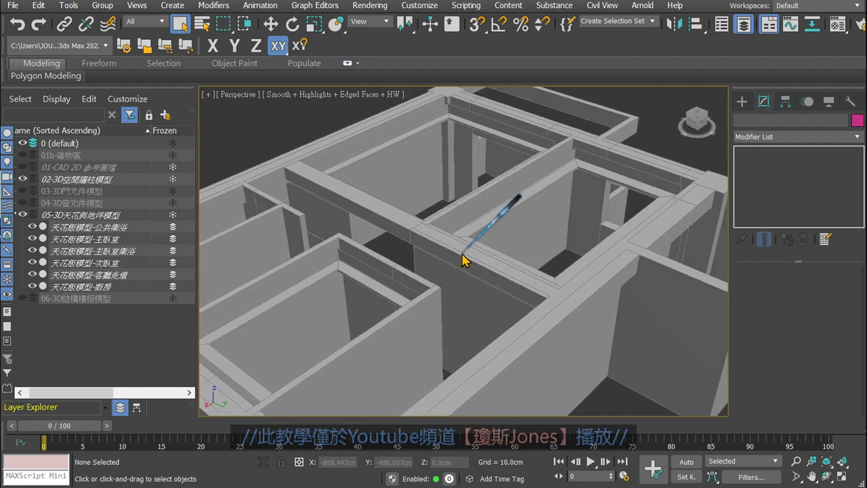